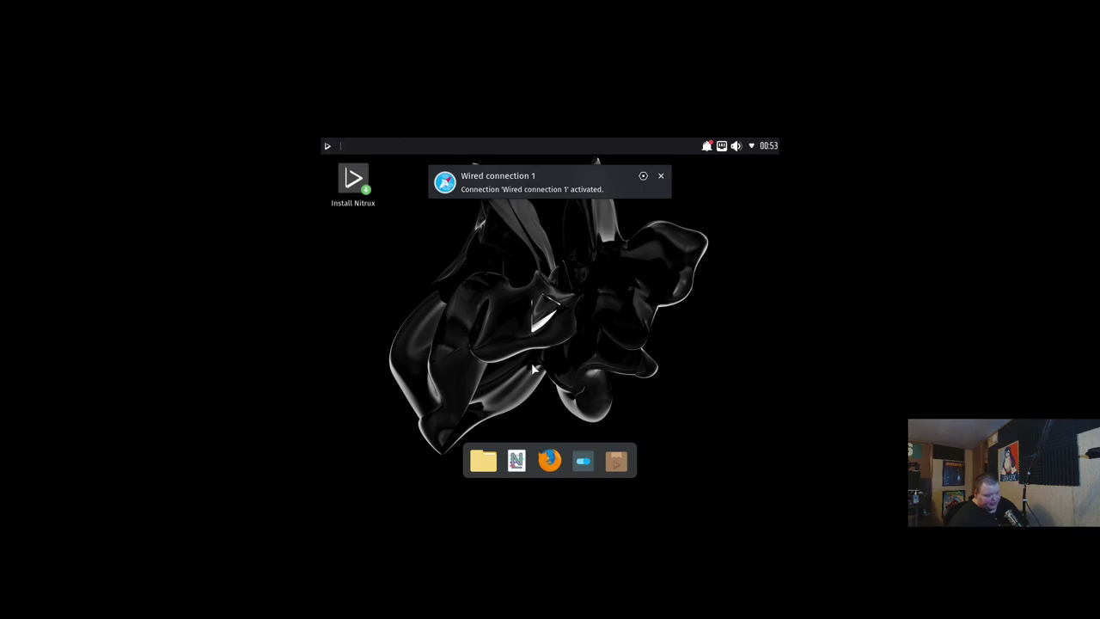
Launch Station from the app launcher and run xrandr -s 1920x1080 twice
left_click(328, 147)
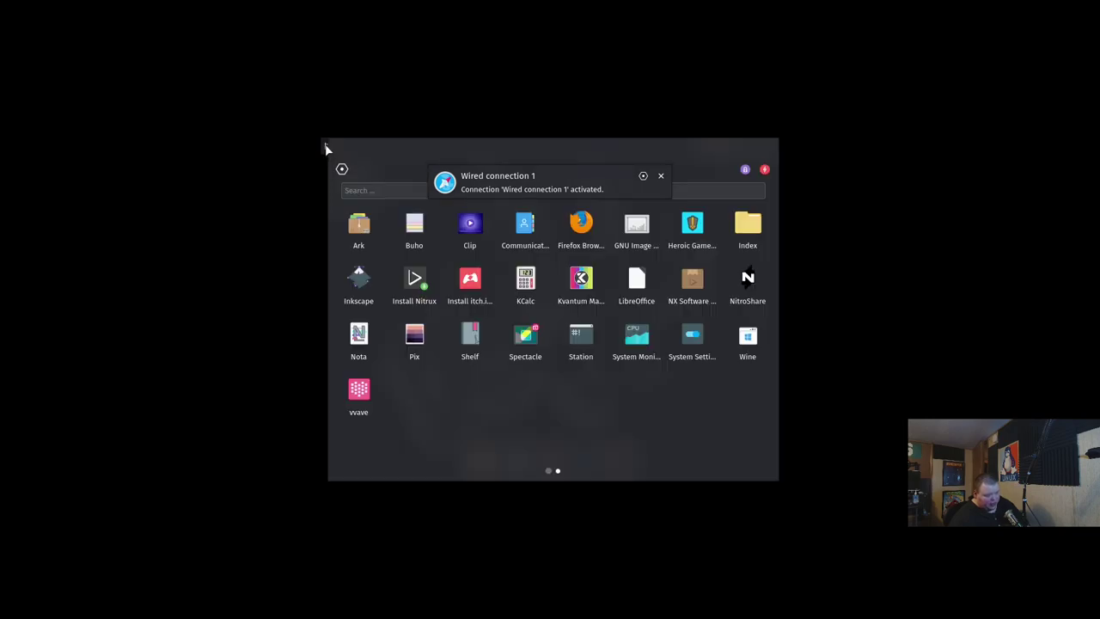
left_click(401, 187)
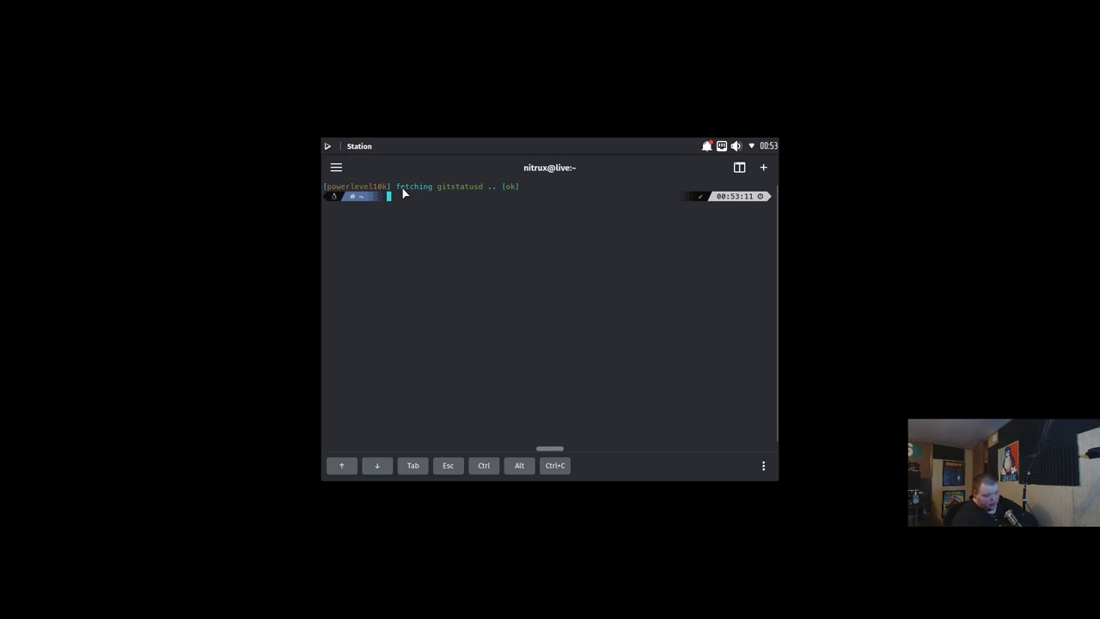
type("xran")
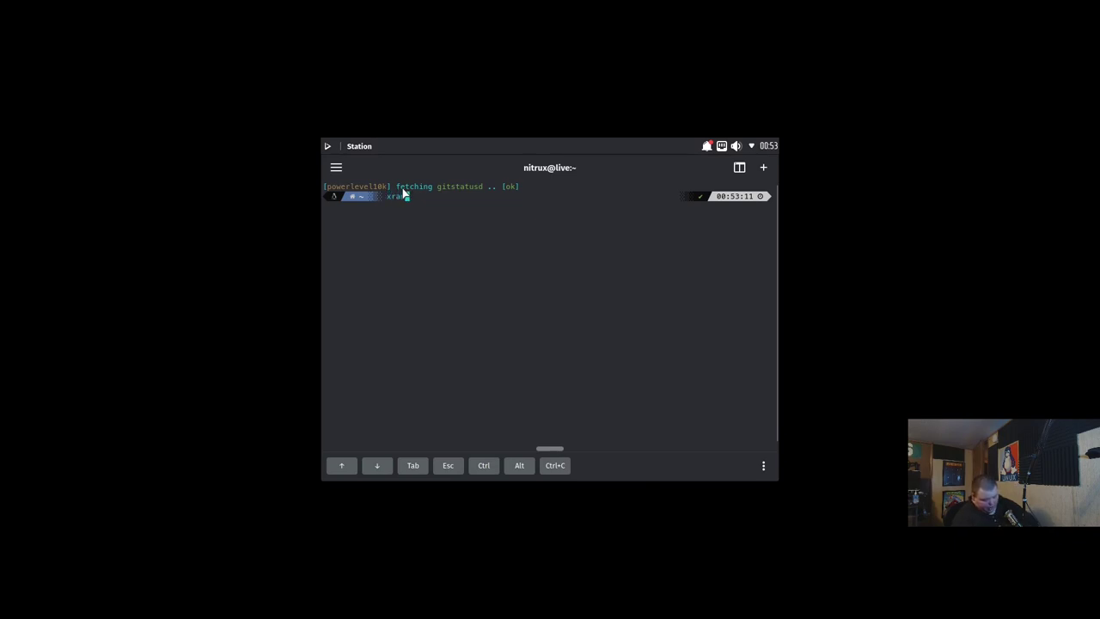
type("dr -s 1920x1080")
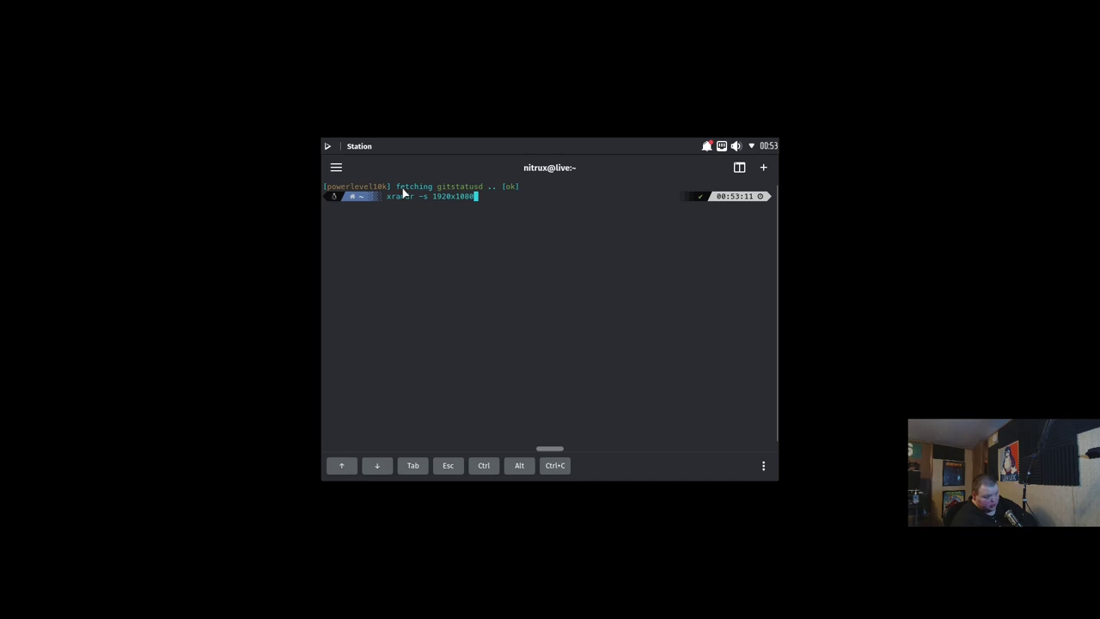
key("Return")
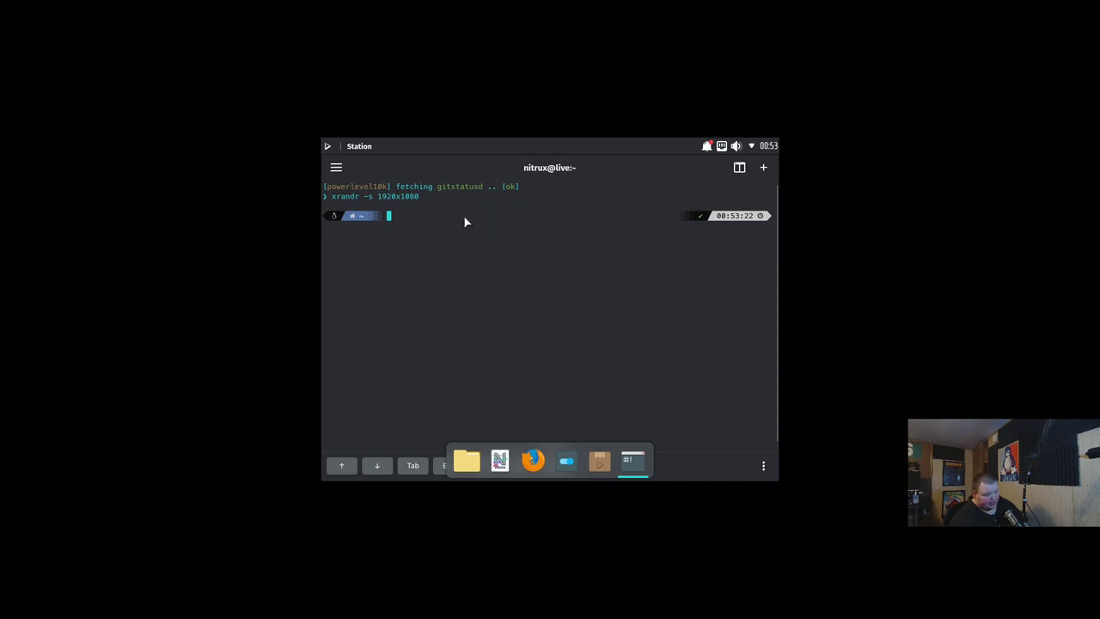
key("Up")
key("Return")
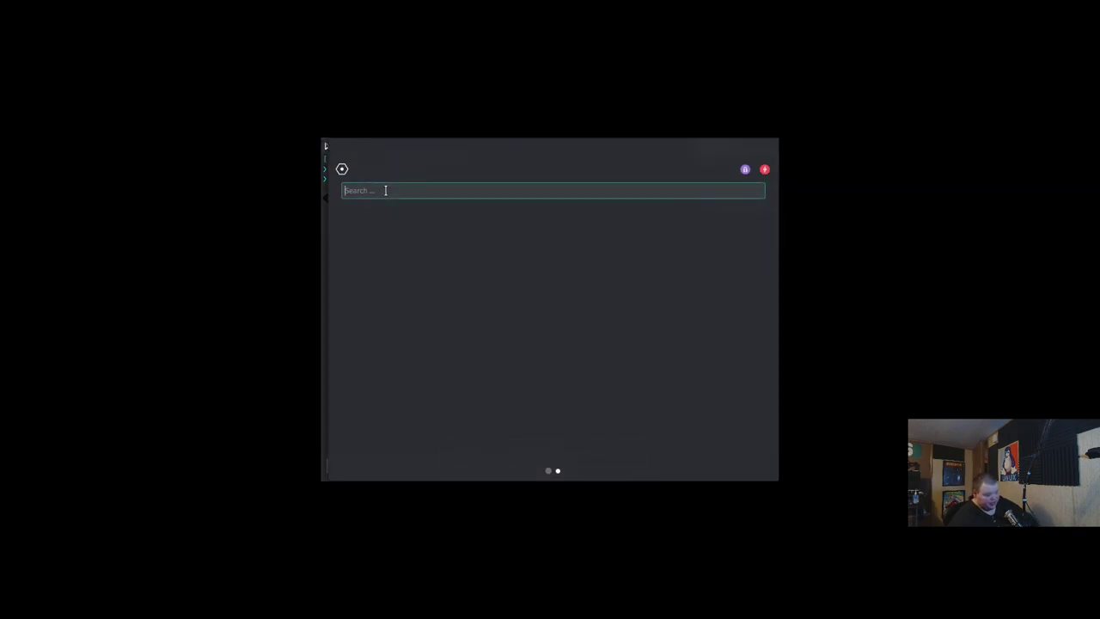
Open System Settings with a 'display' search, open Display and Monitor, and expand the Resolution dropdown
type("display")
key("Return")
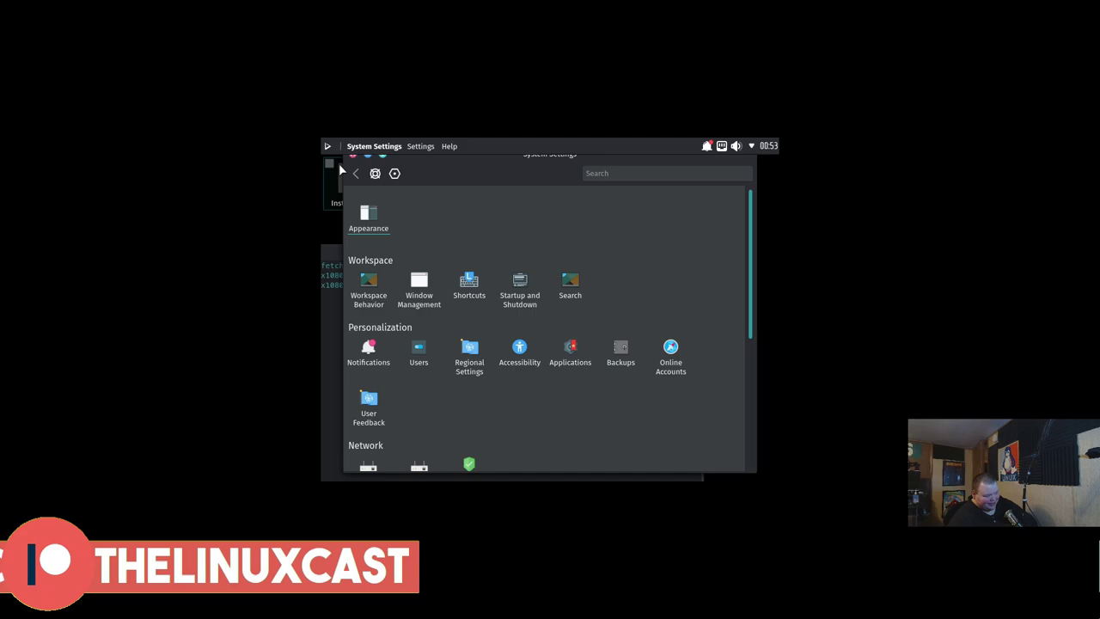
left_click(629, 180)
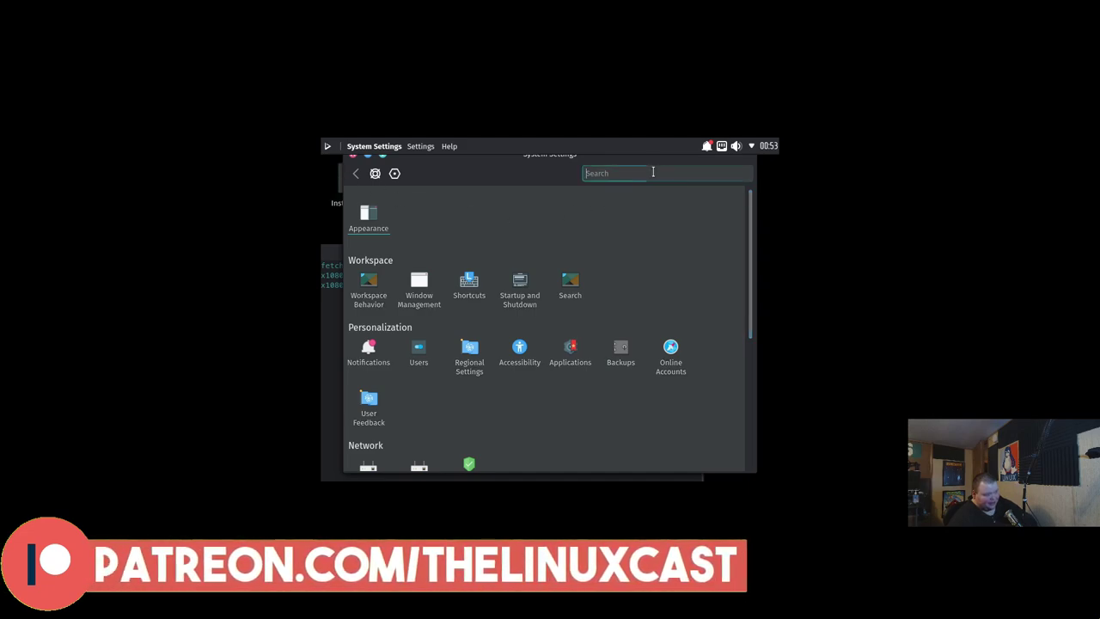
type("display")
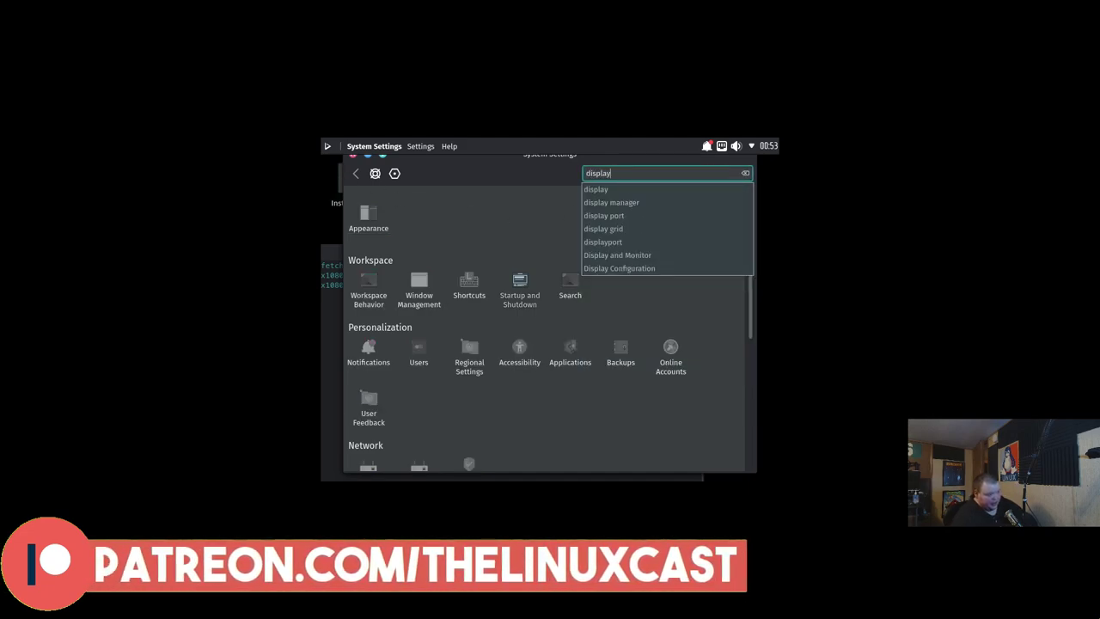
left_click(605, 190)
scroll(407, 380, "down", 3)
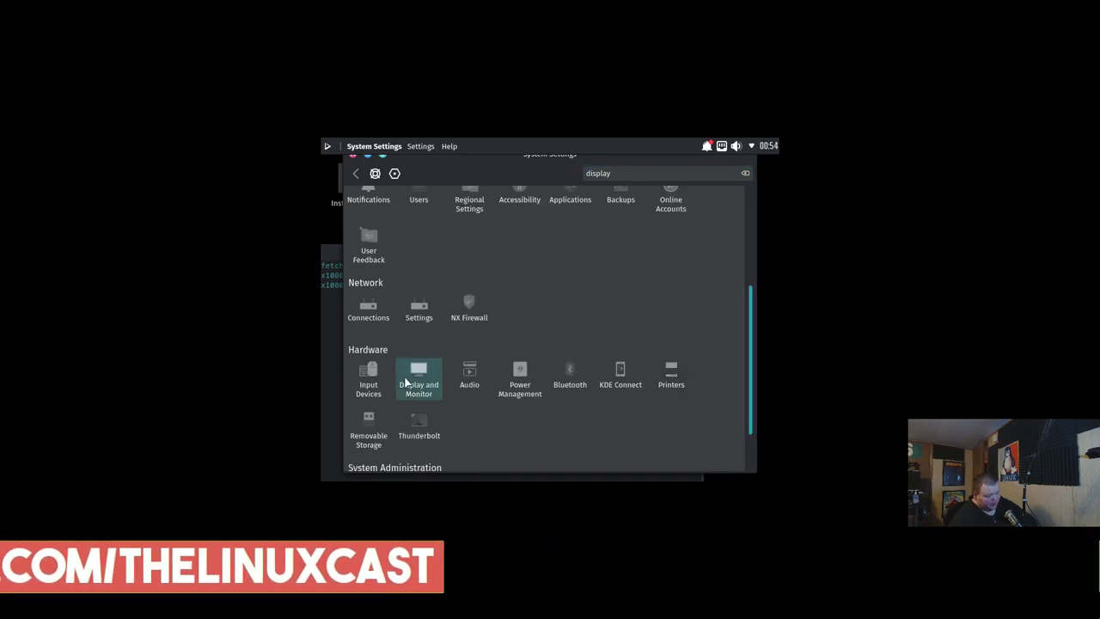
left_click(409, 378)
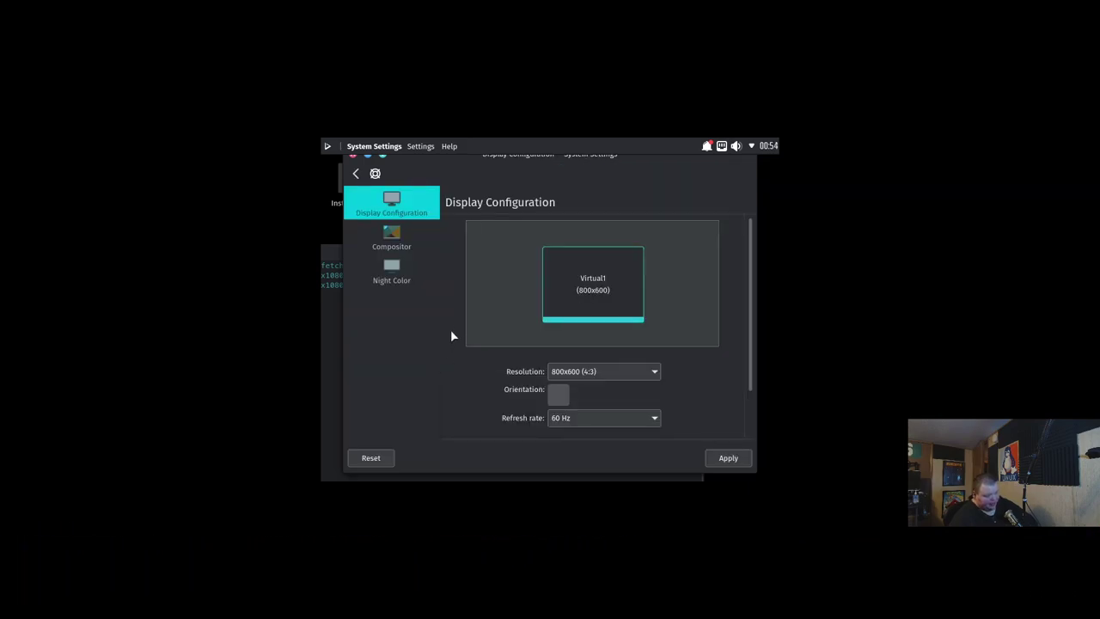
left_click(605, 378)
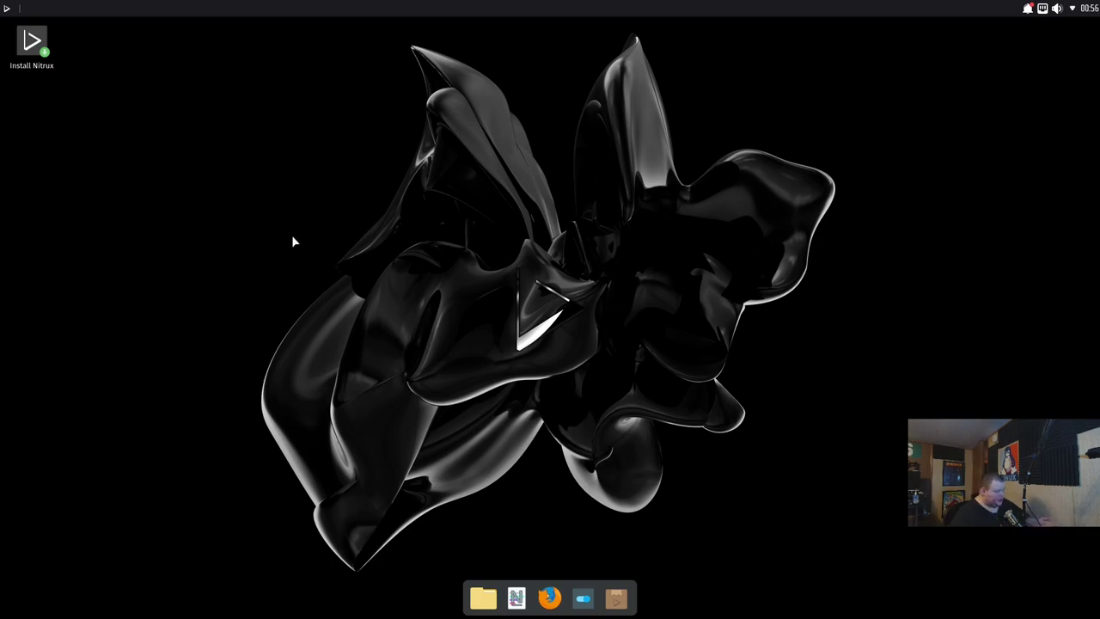
Start the Nitrux installer, keep American English, and advance to the Location step
left_click(14, 36)
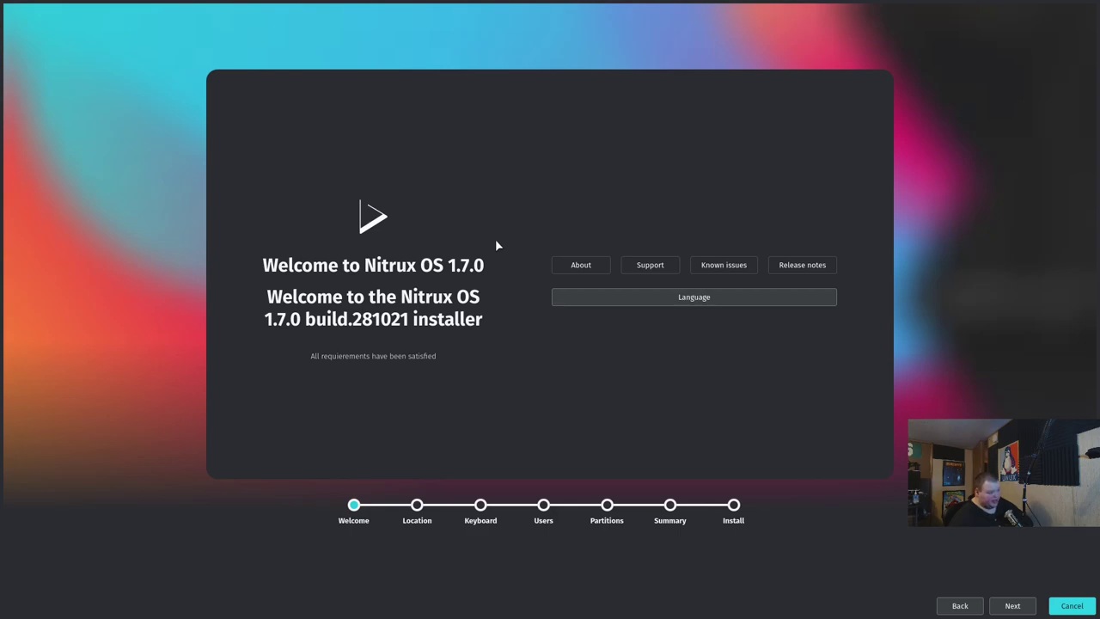
left_click(696, 298)
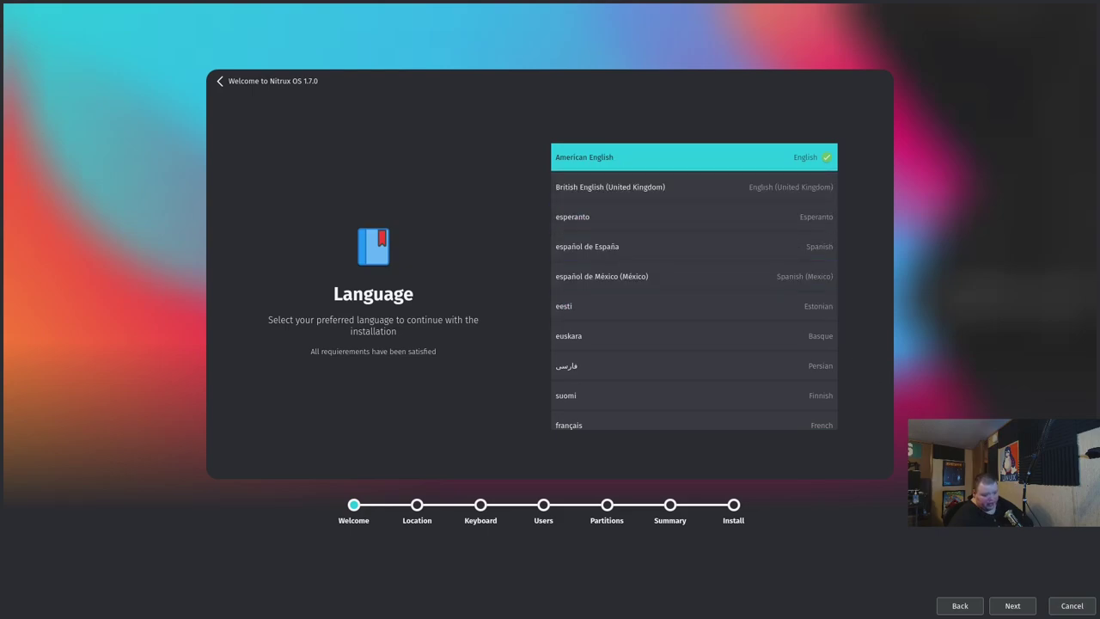
left_click(1014, 607)
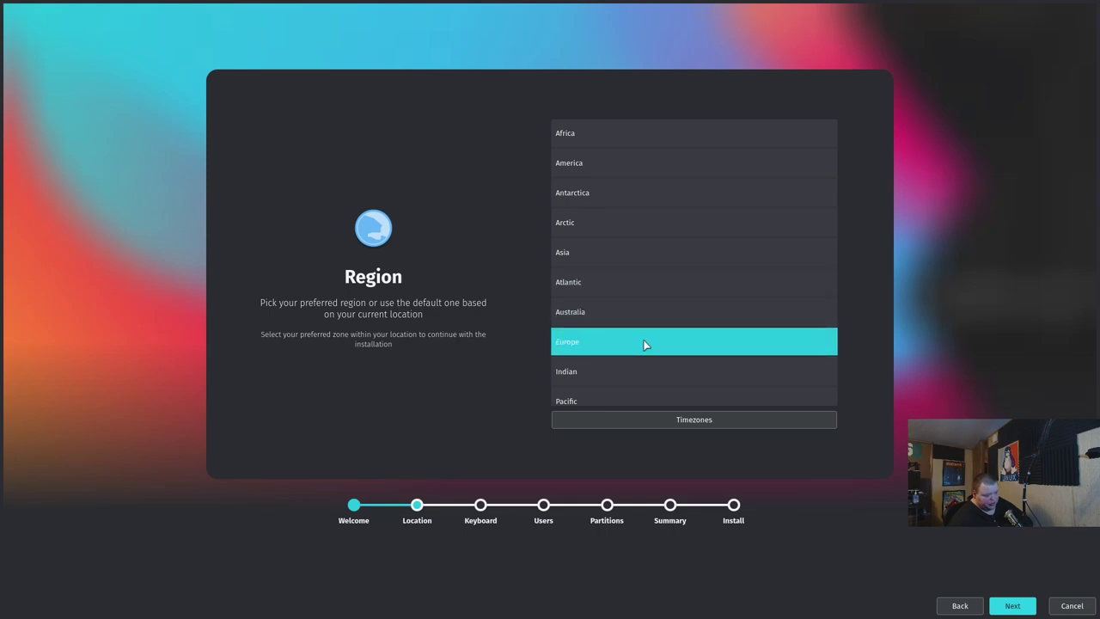
Select a region in the Location list and move on to its timezone list
scroll(660, 372, "down", 1)
left_click(699, 337)
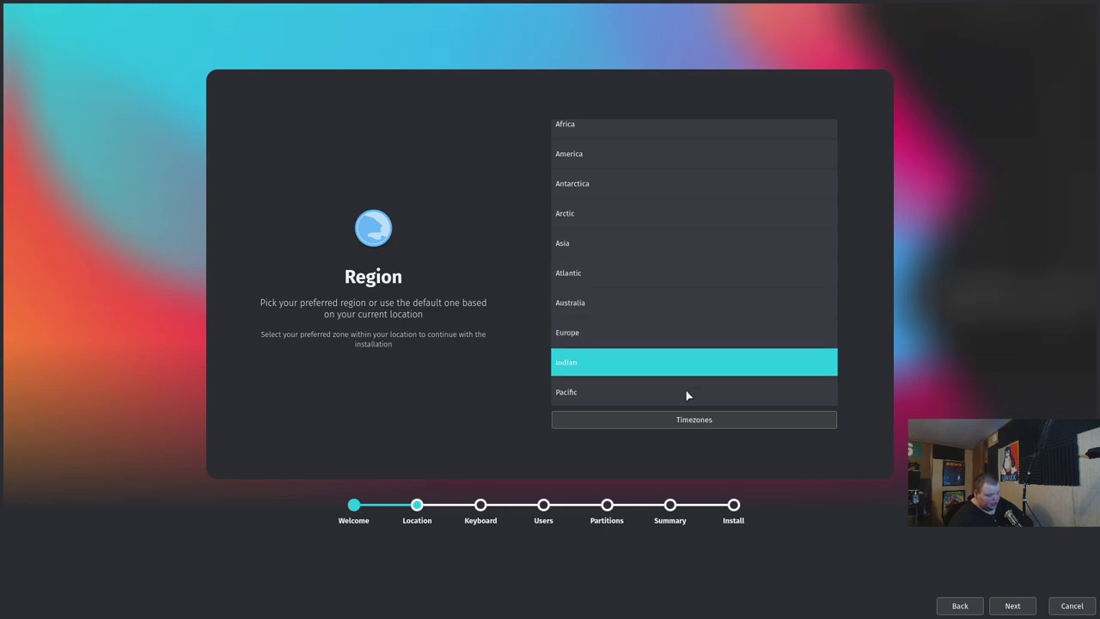
left_click(690, 418)
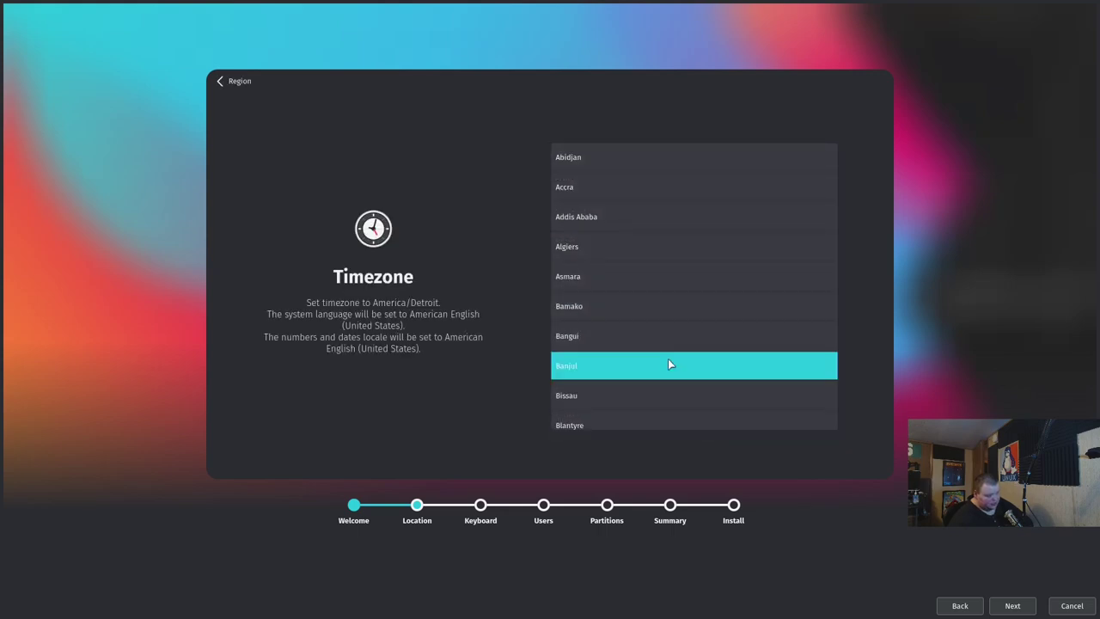
Scroll the city list and pick Toronto, making the timezone America/New_York
scroll(679, 264, "down", 5)
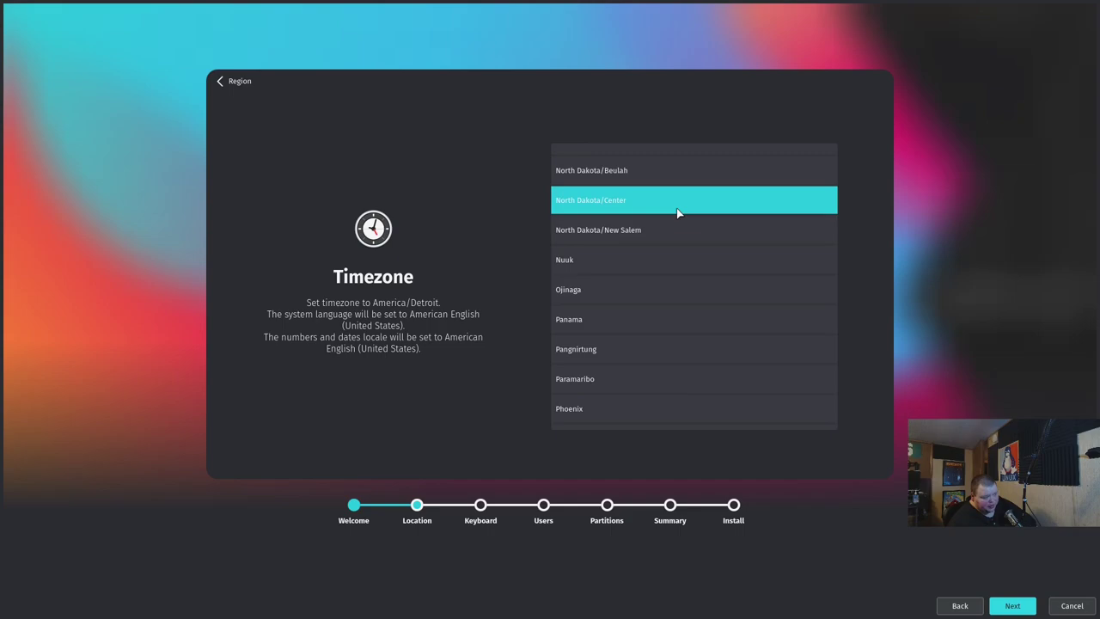
scroll(679, 228, "down", 3)
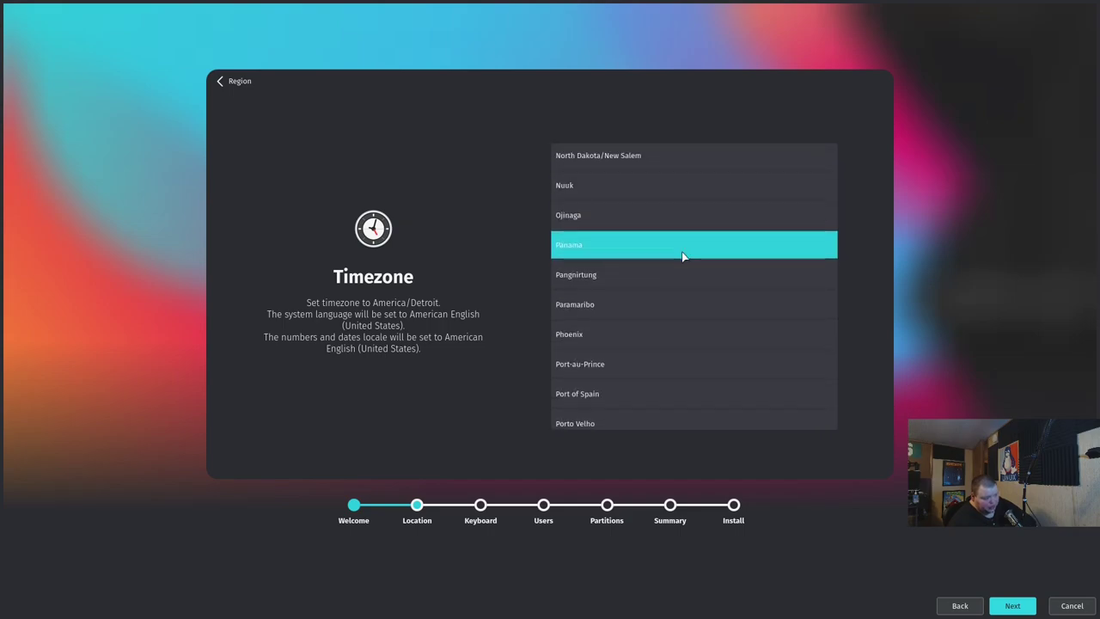
scroll(681, 252, "down", 5)
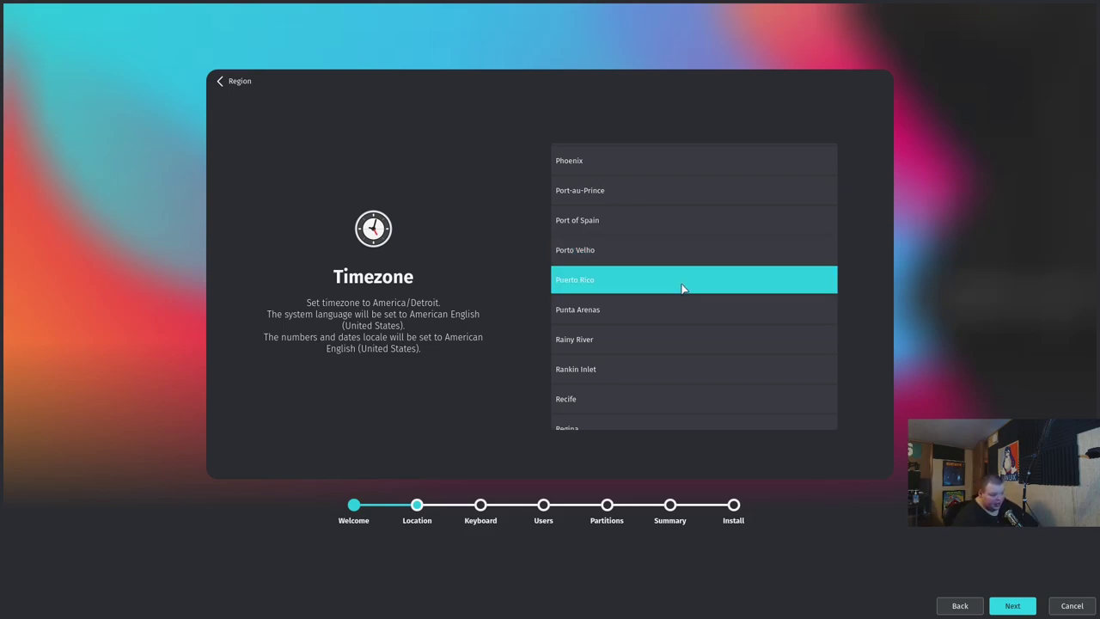
scroll(680, 289, "down", 4)
scroll(679, 289, "down", 4)
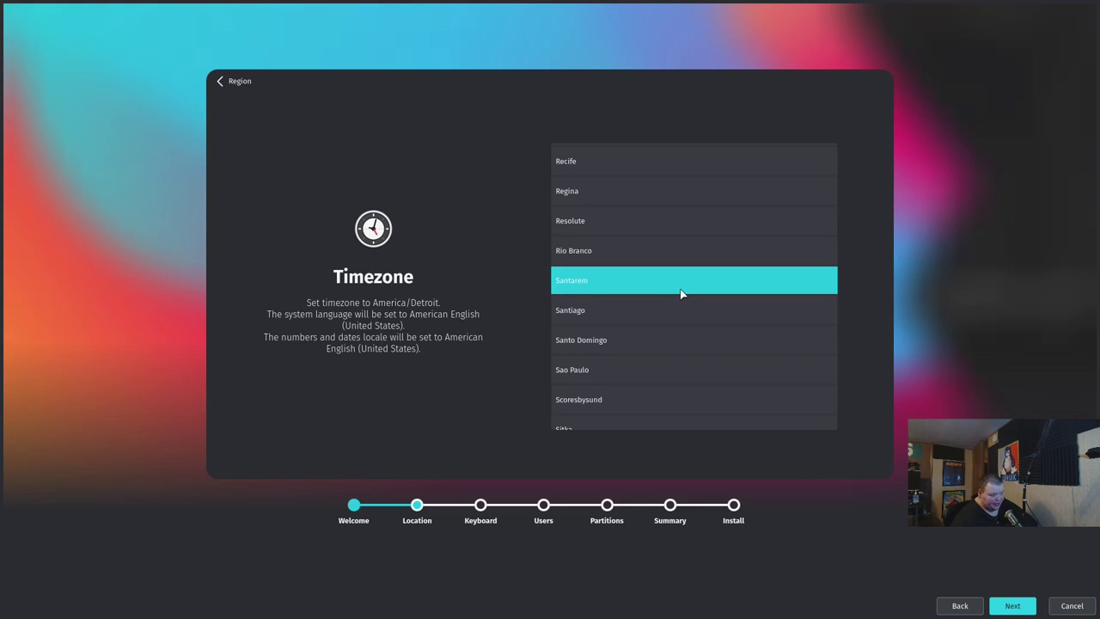
scroll(680, 294, "down", 2)
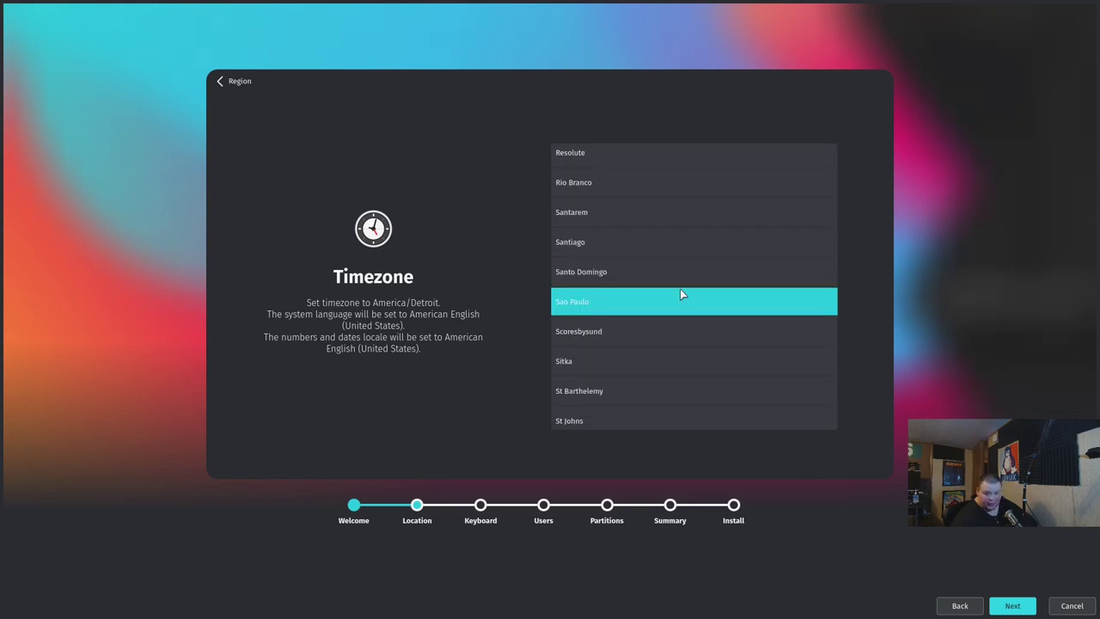
scroll(680, 290, "down", 7)
scroll(680, 288, "down", 10)
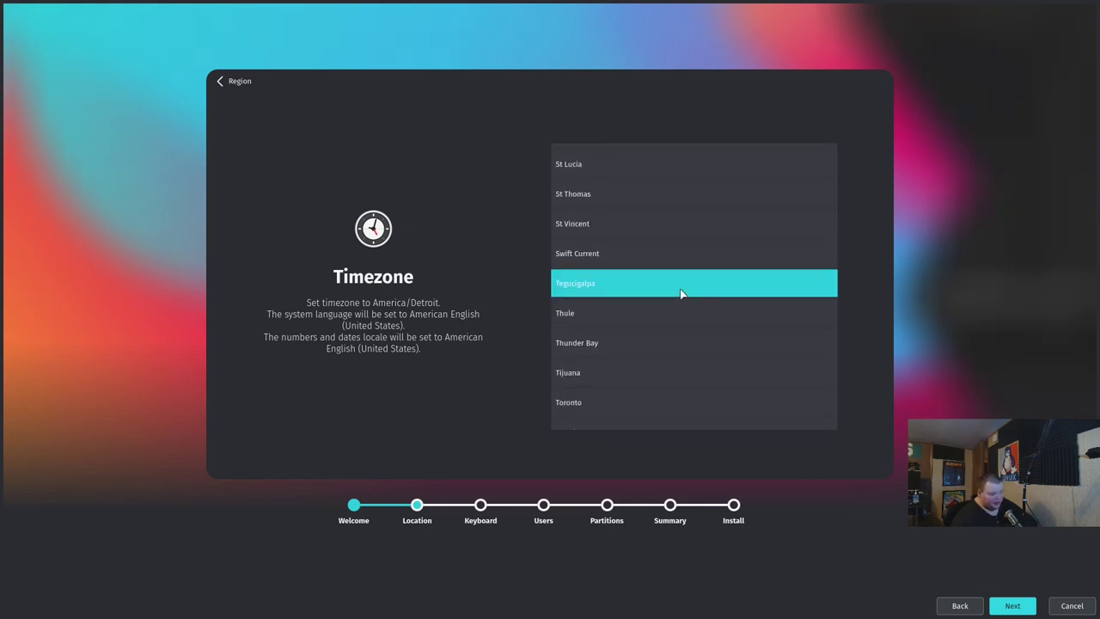
scroll(679, 295, "down", 6)
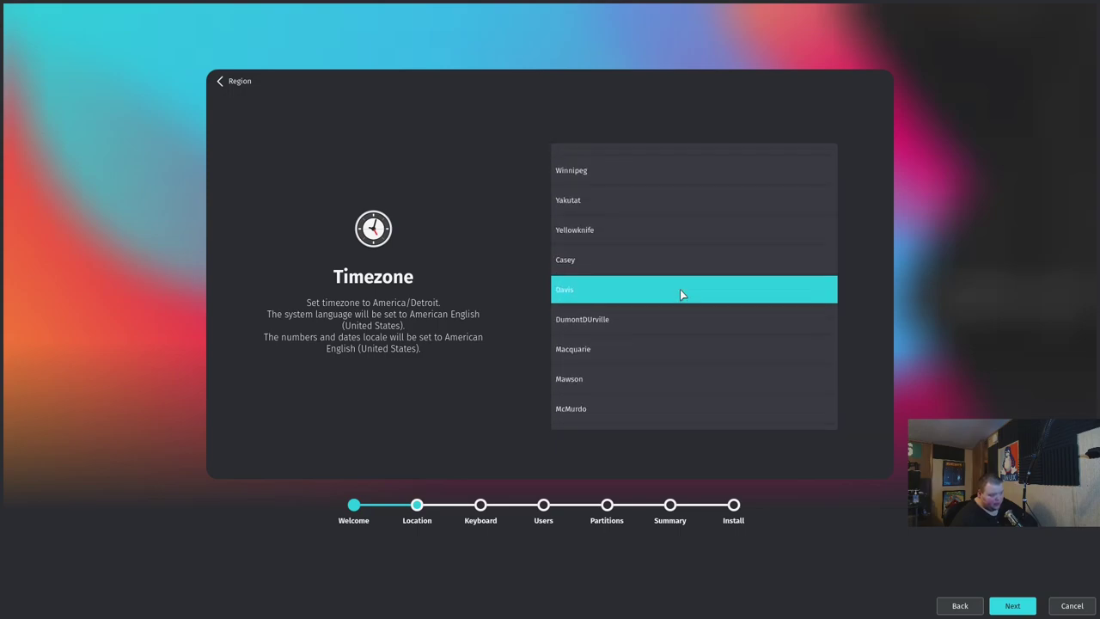
scroll(680, 292, "down", 3)
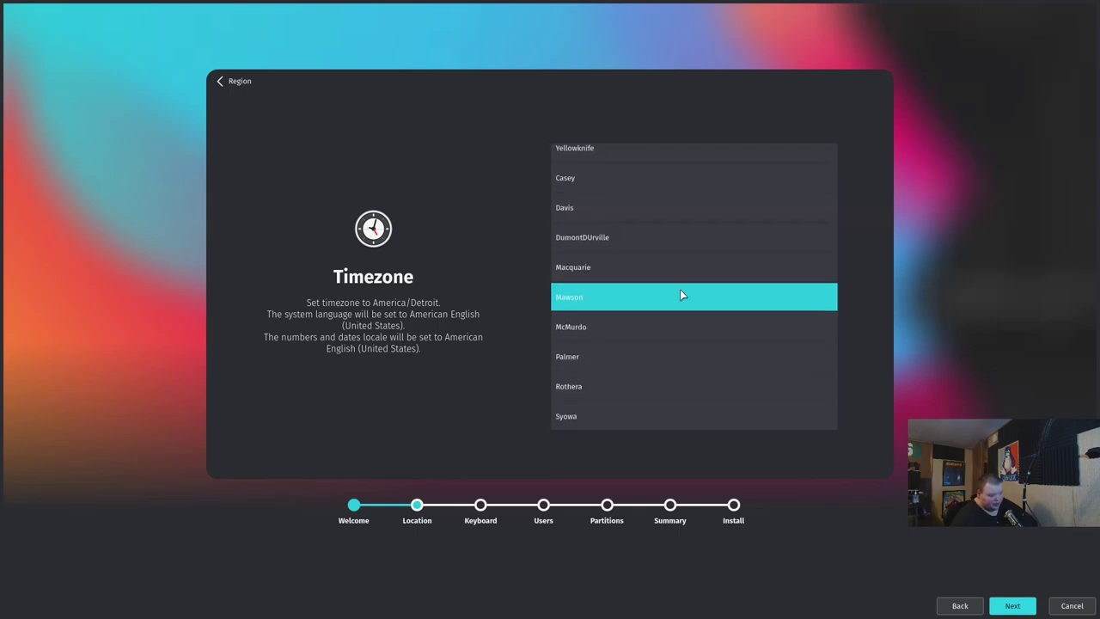
scroll(679, 294, "down", 7)
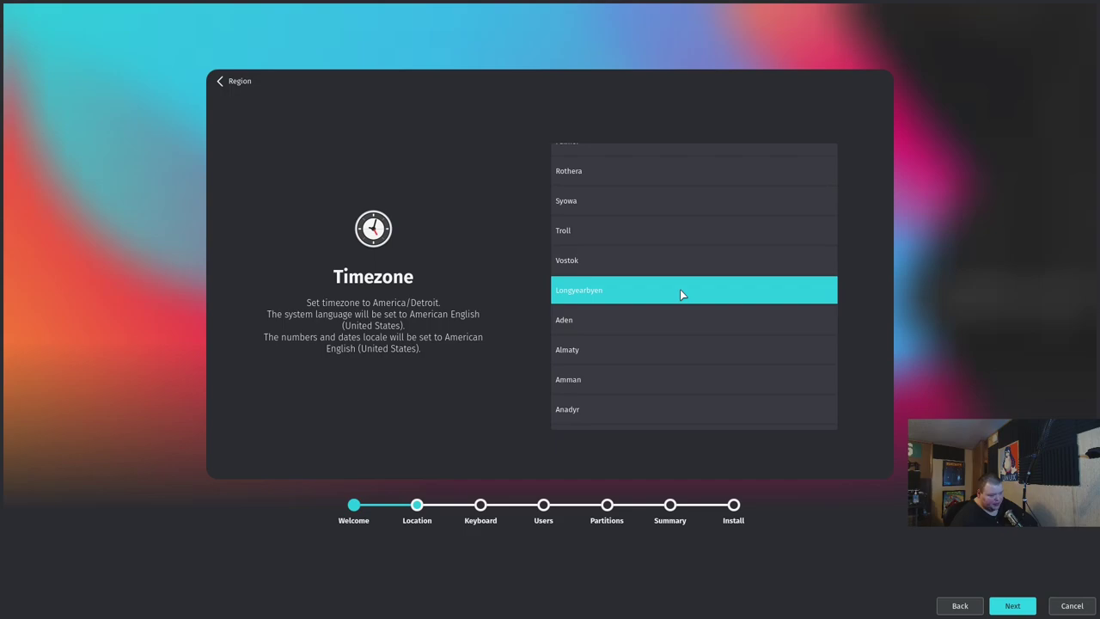
scroll(679, 294, "down", 3)
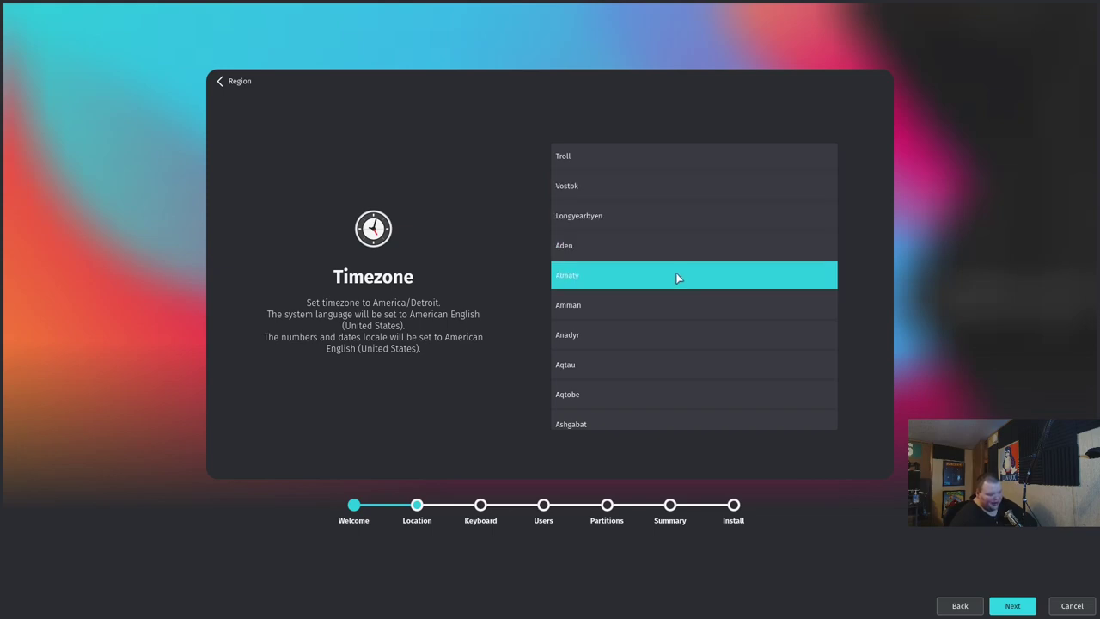
scroll(674, 288, "down", 2)
scroll(671, 296, "down", 20)
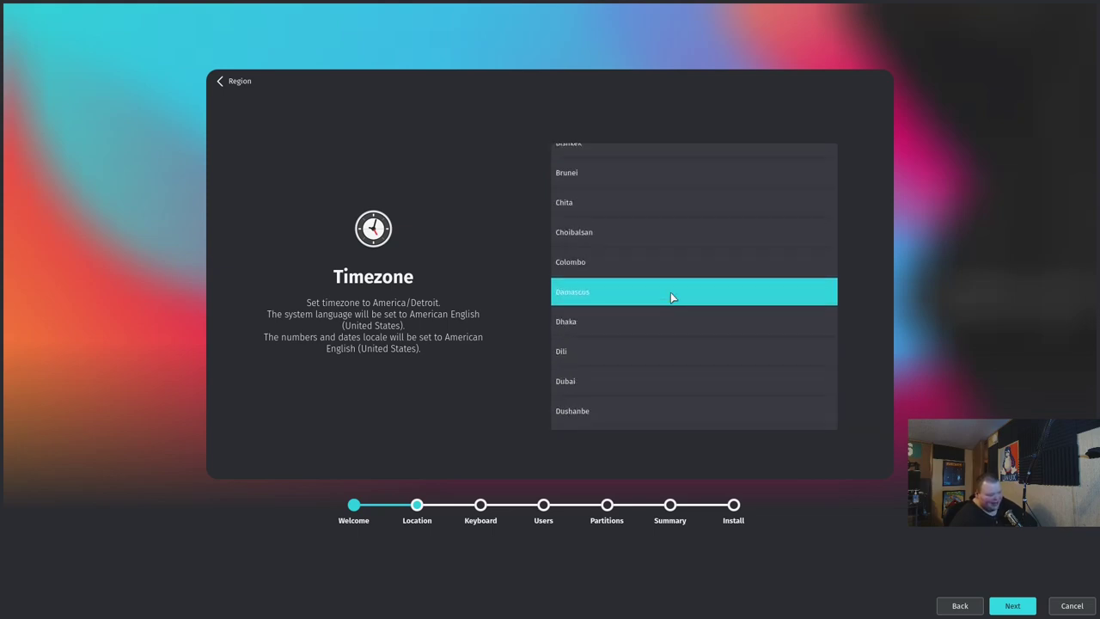
scroll(672, 297, "up", 20)
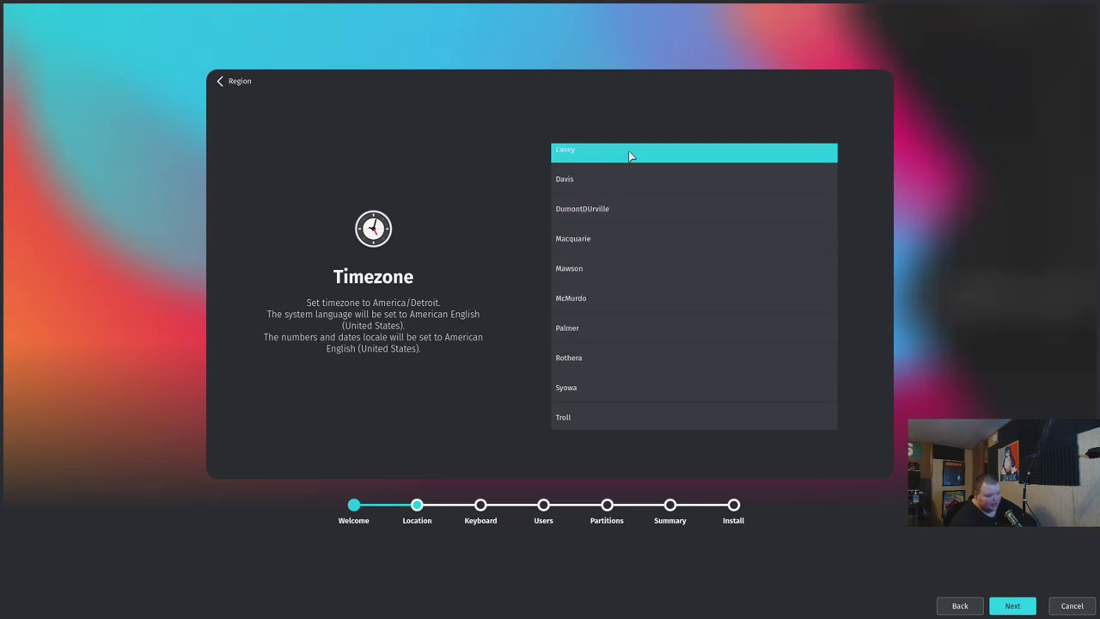
scroll(630, 235, "up", 5)
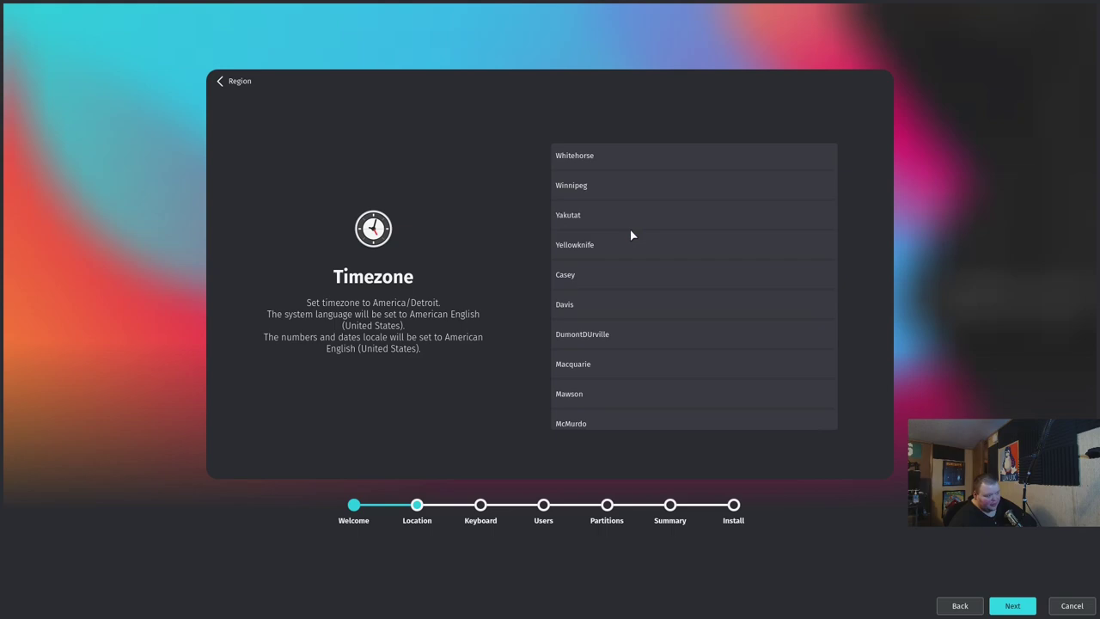
scroll(630, 236, "up", 5)
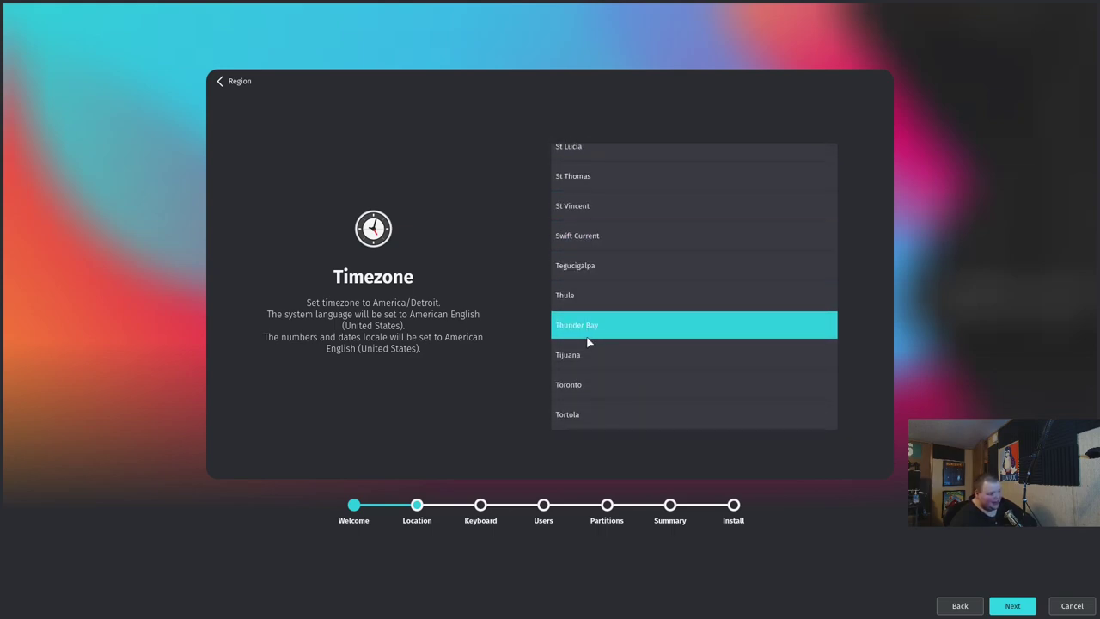
left_click(593, 384)
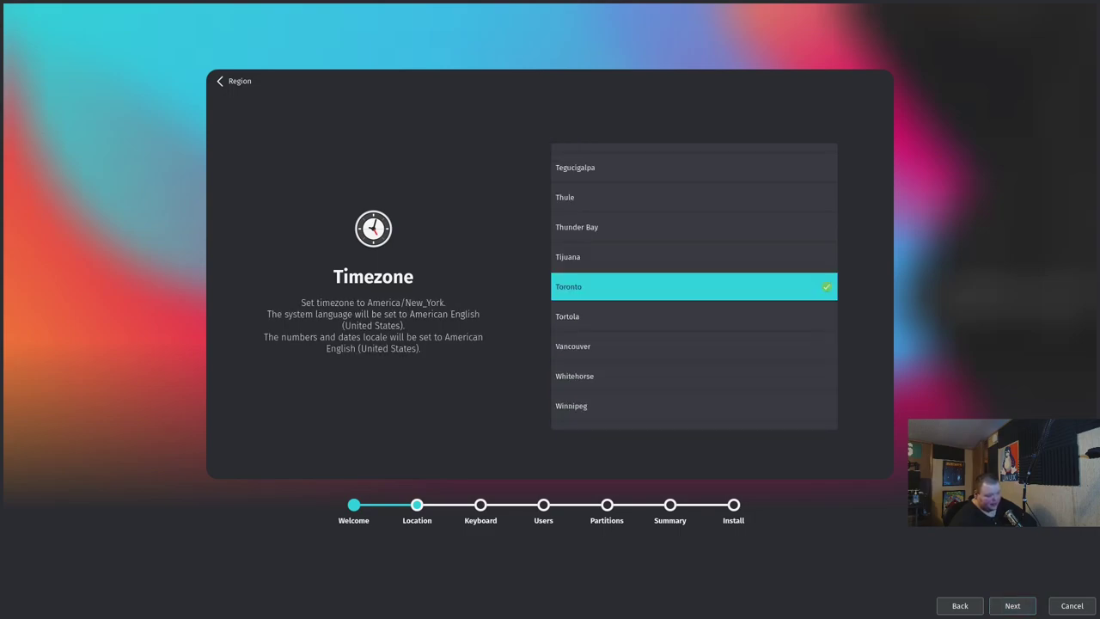
Keep the default keyboard model and enter the user's full name and computer name
left_click(1012, 605)
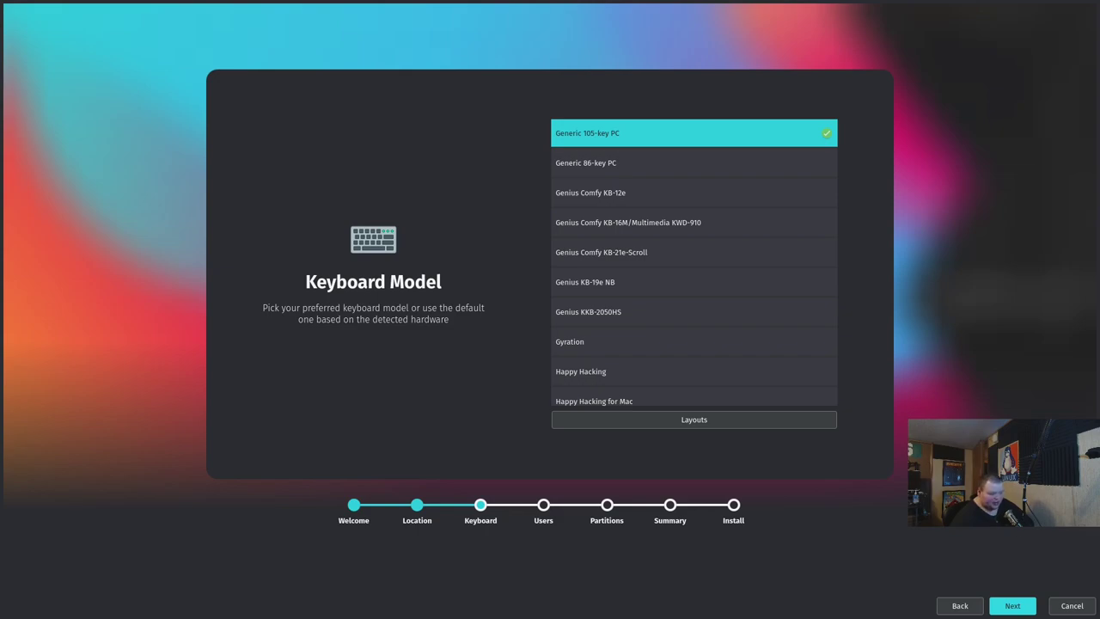
left_click(1013, 606)
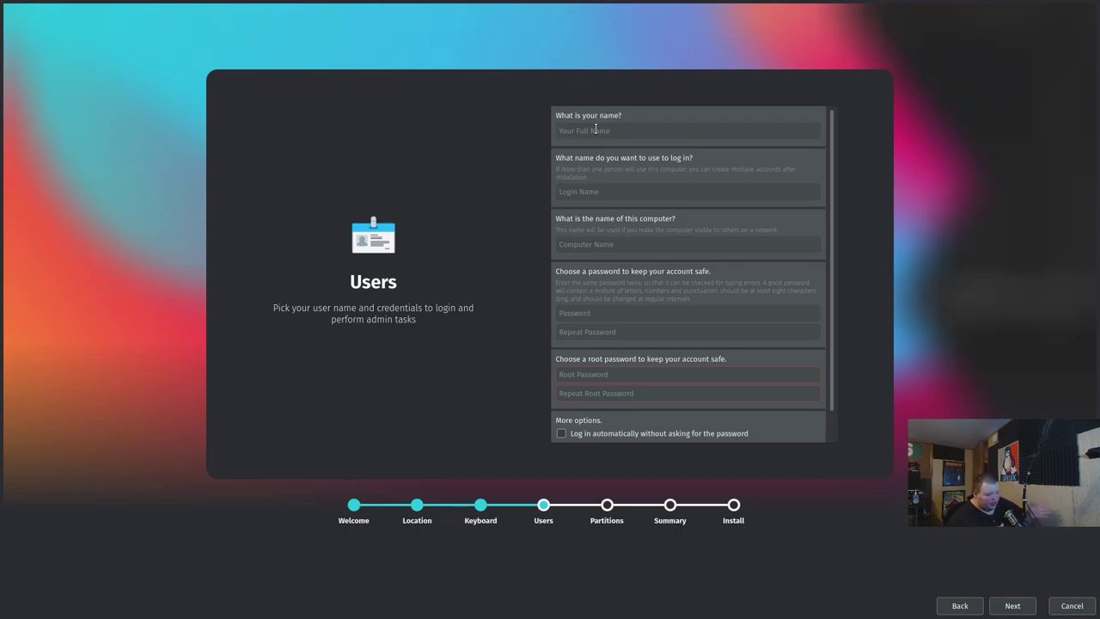
left_click(595, 129)
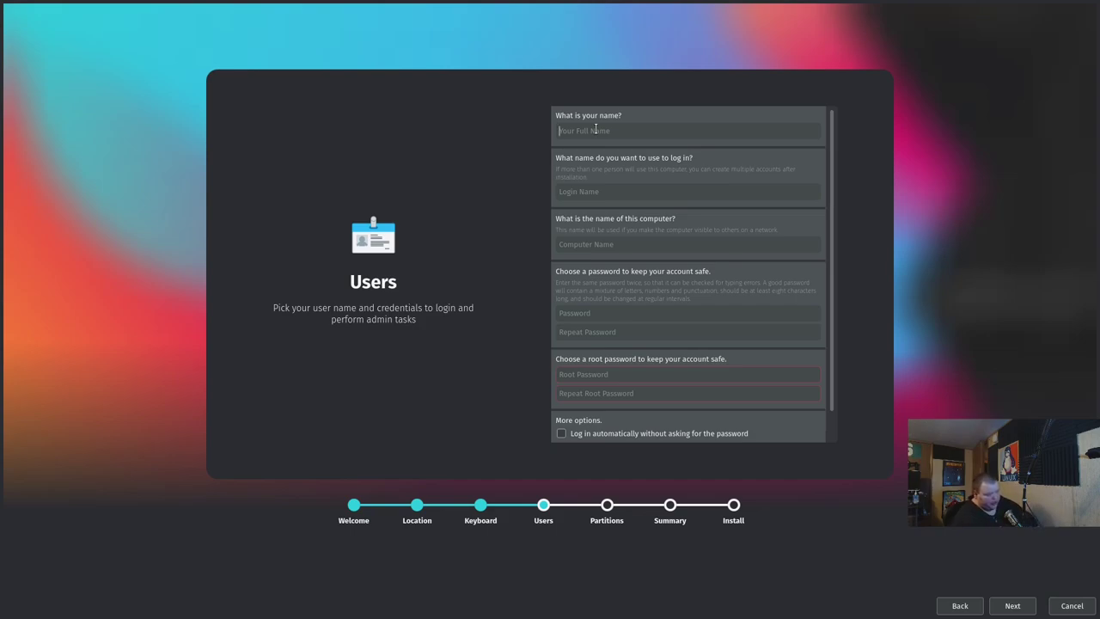
type("Matt")
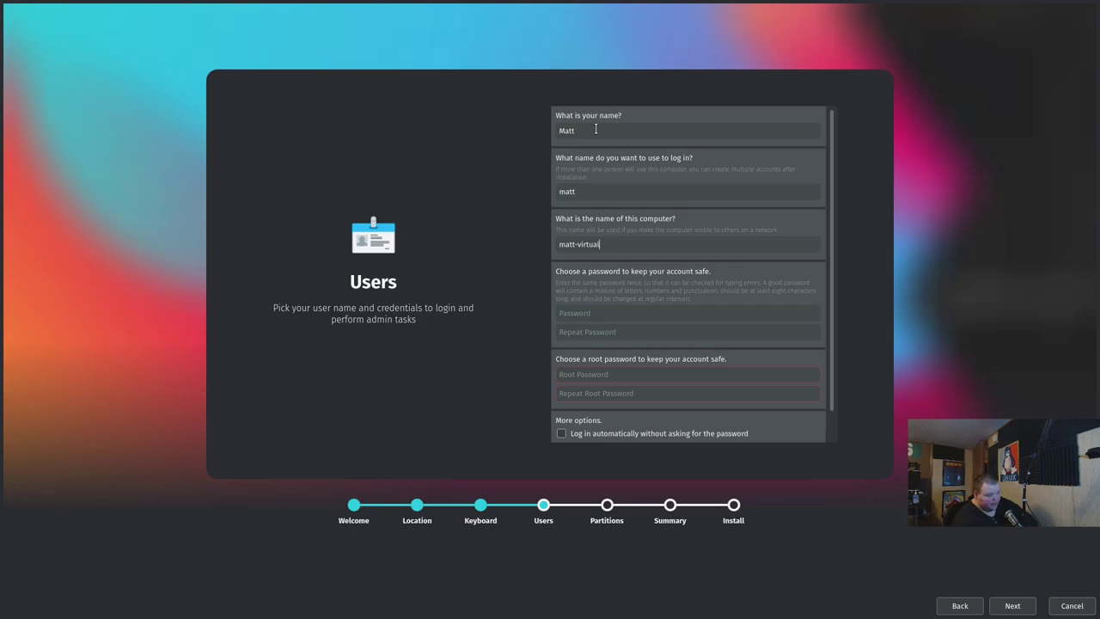
key("BackSpace")
key("BackSpace")
key("BackSpace")
key("BackSpace")
key("BackSpace")
key("BackSpace")
key("BackSpace")
key("BackSpace")
type("no")
Enter and confirm the account password, fill in the root password, and continue to partitioning
key("Tab")
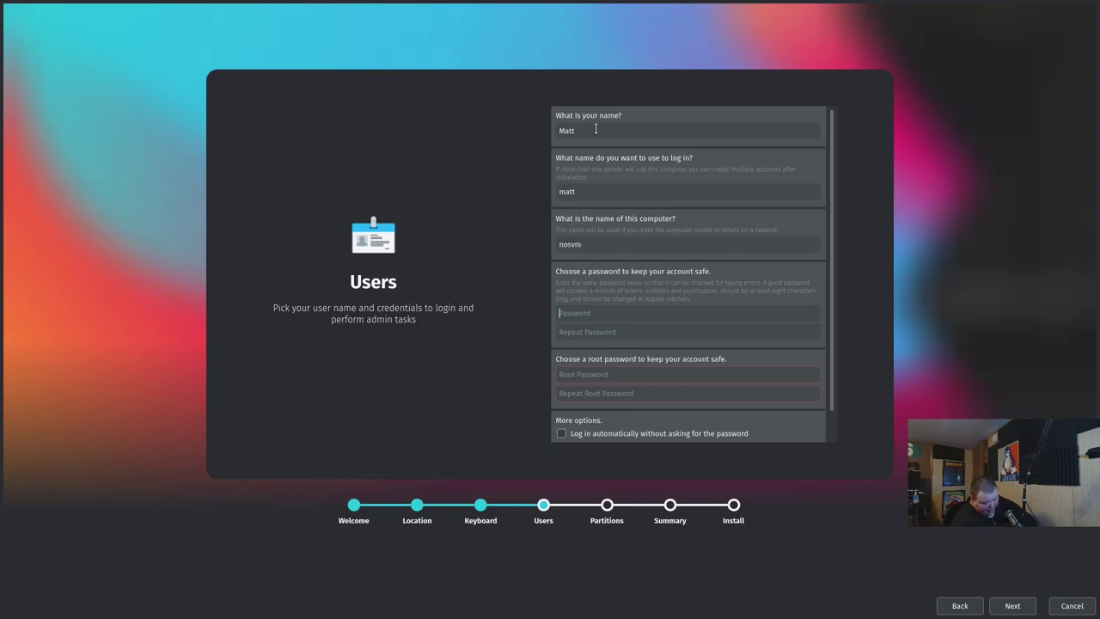
type("***")
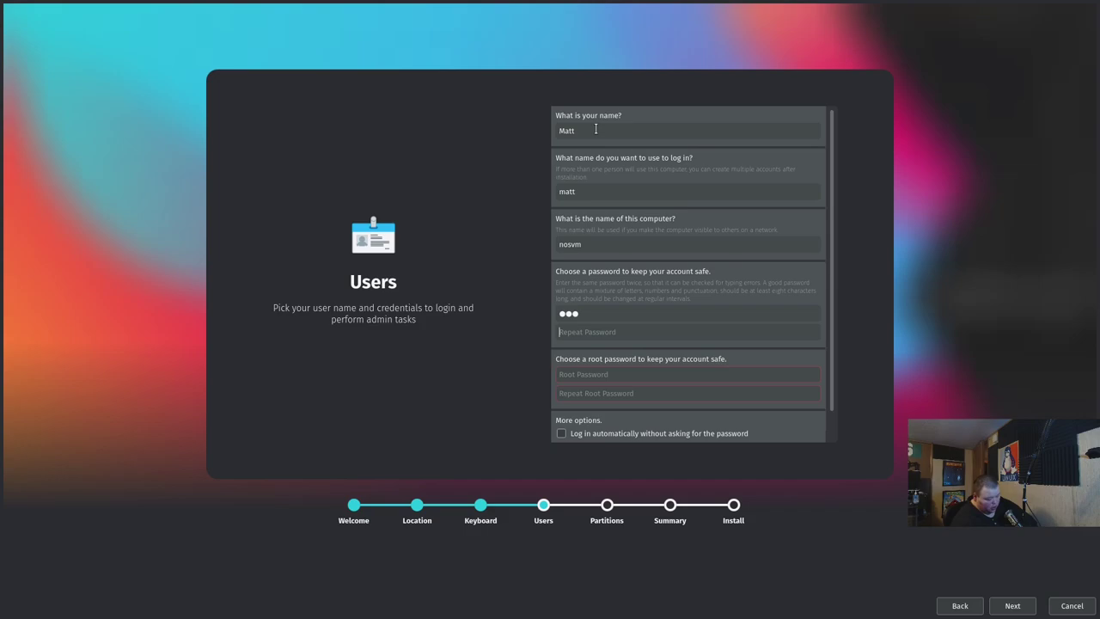
key("Tab")
type("***")
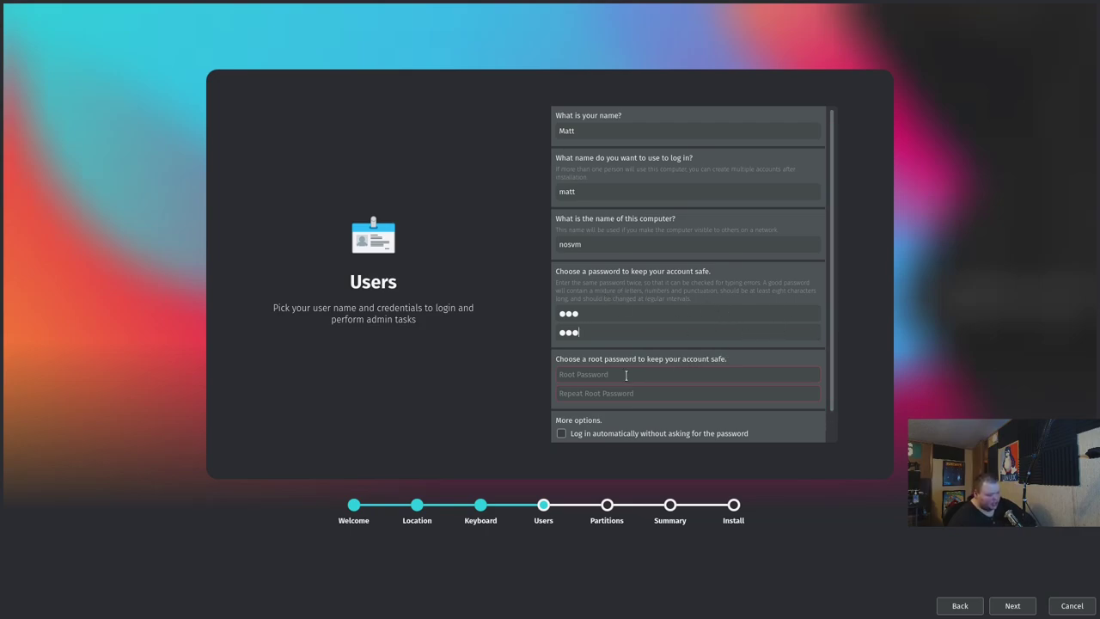
type("123")
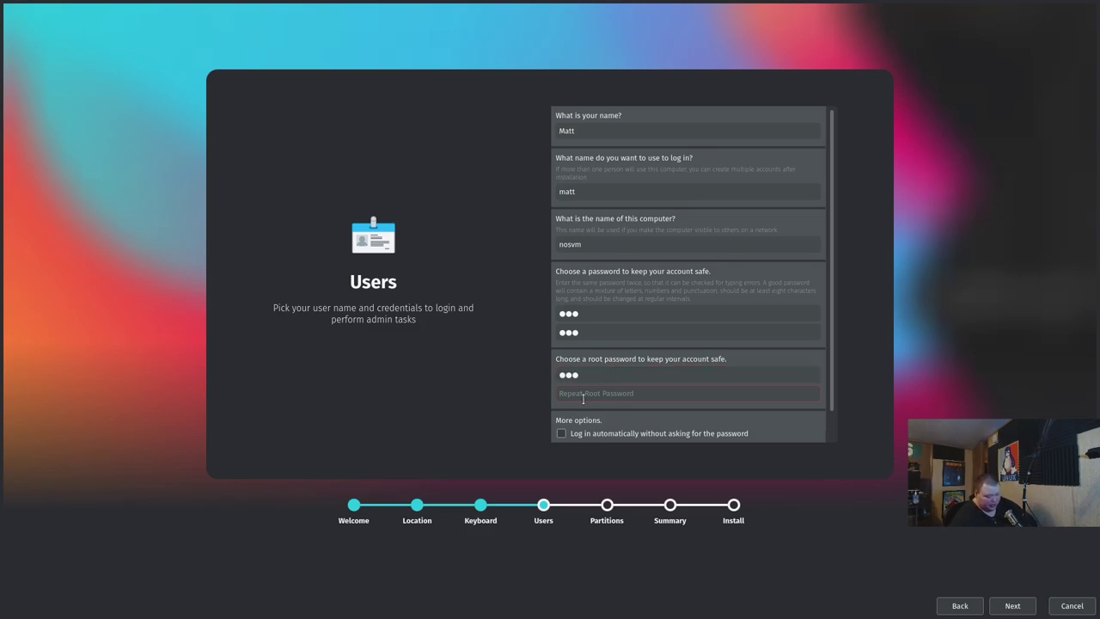
type("123")
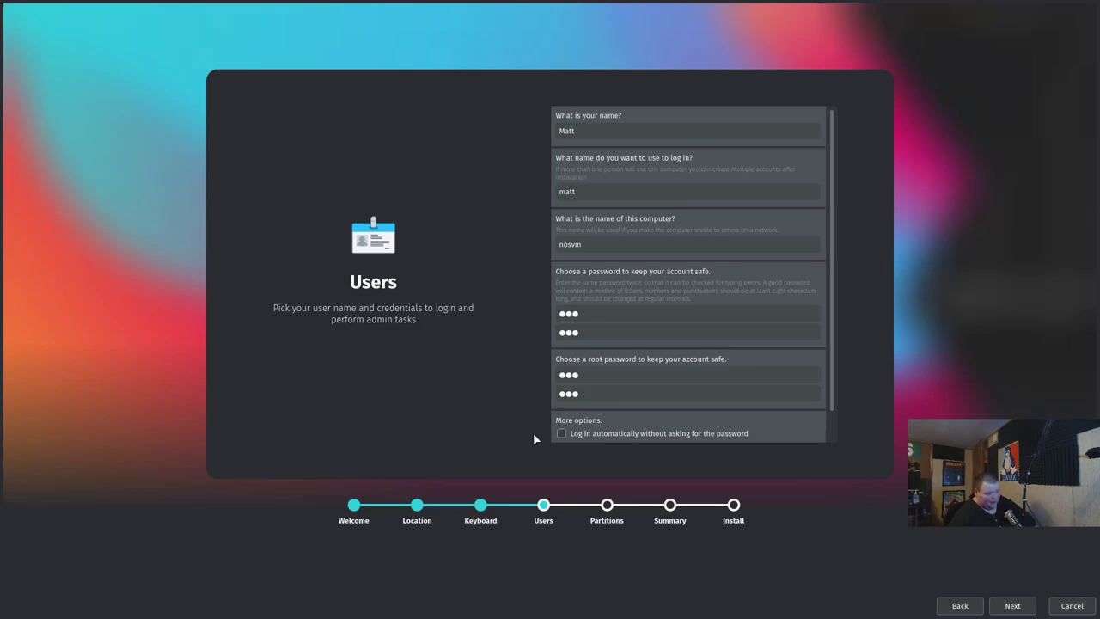
scroll(831, 389, "down", 1)
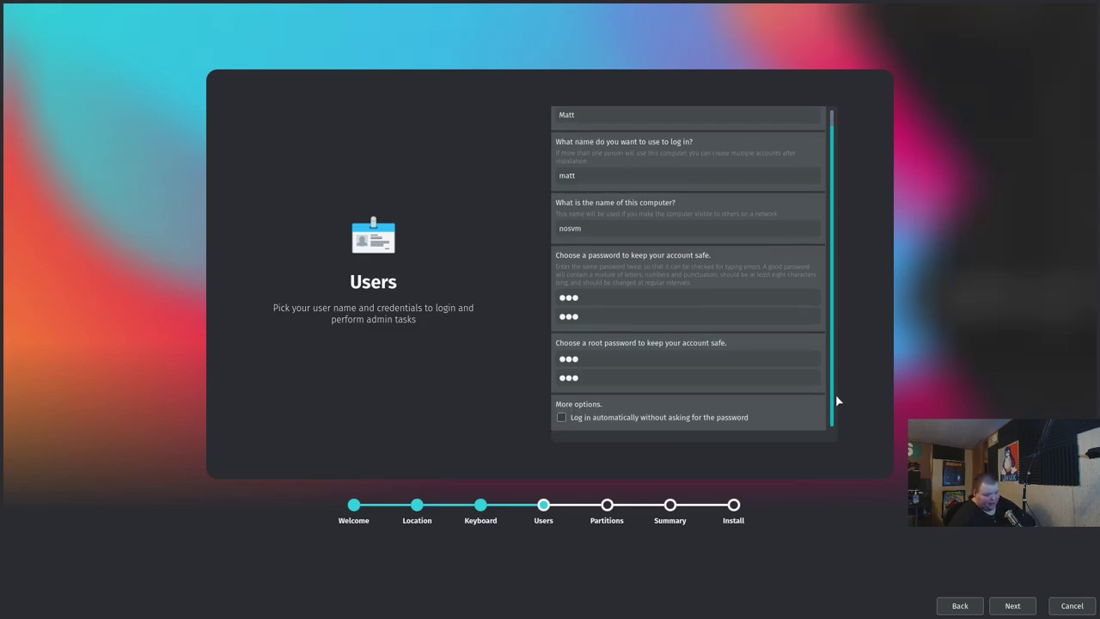
scroll(835, 344, "up", 1)
scroll(836, 434, "down", 1)
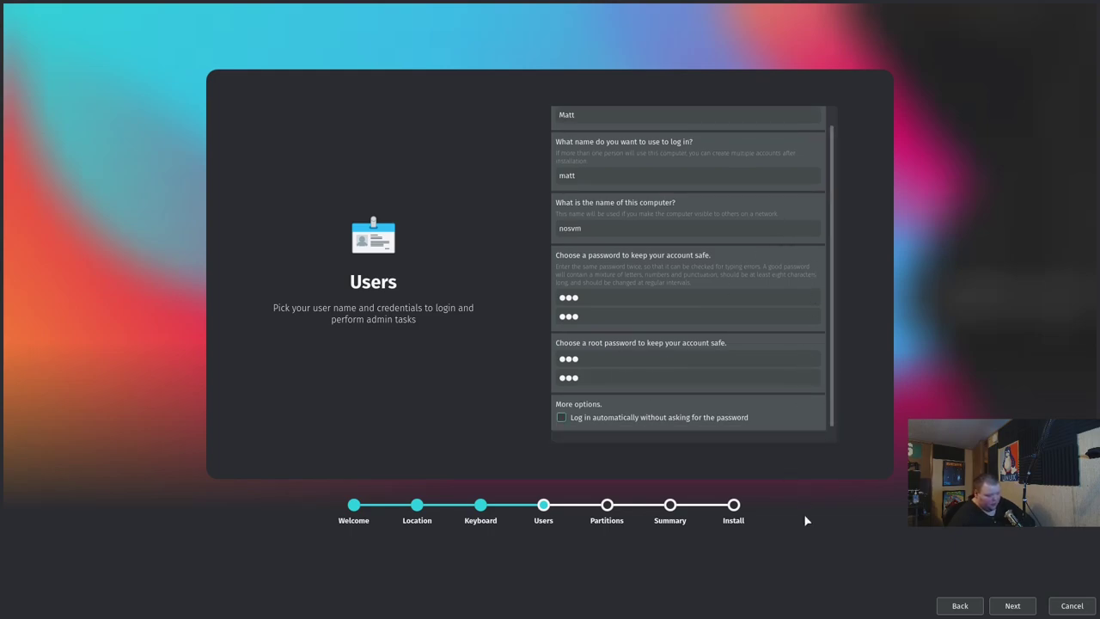
left_click(1012, 605)
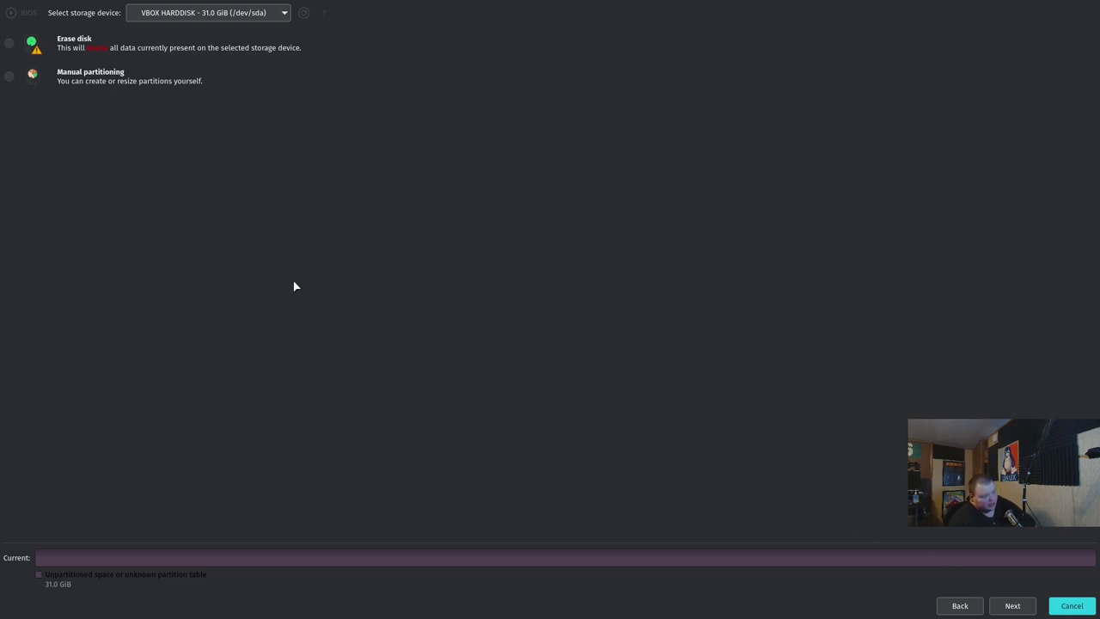
Choose Erase disk for the 31.0 GiB VBOX HARDDISK and continue to the Summary
left_click(9, 42)
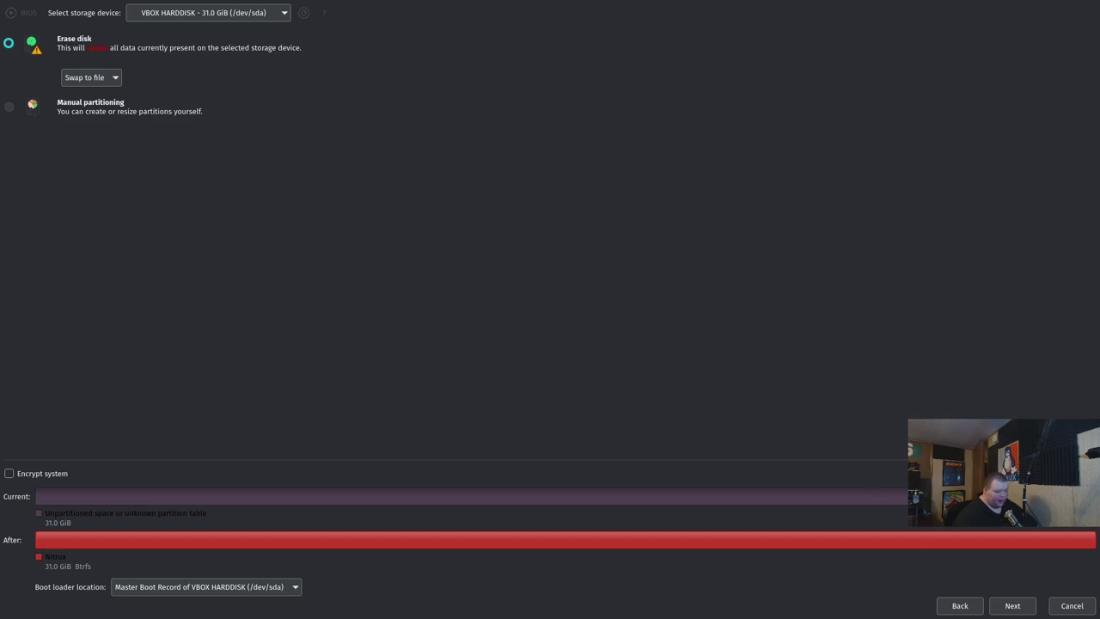
left_click(1012, 606)
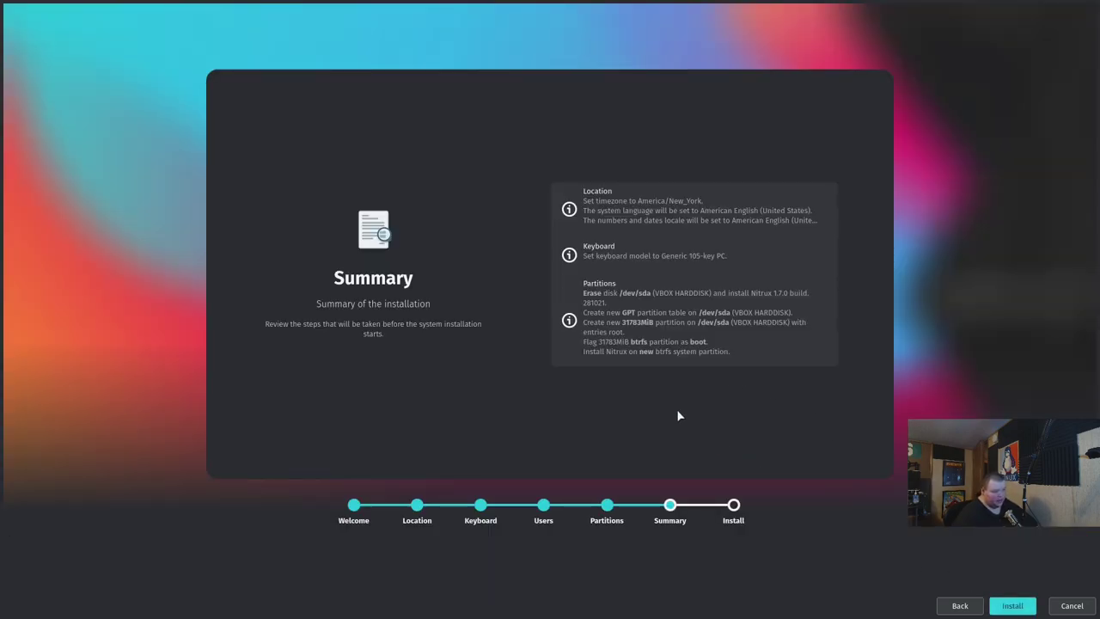
Start the installation and confirm with Install now
left_click(1023, 608)
left_click(597, 310)
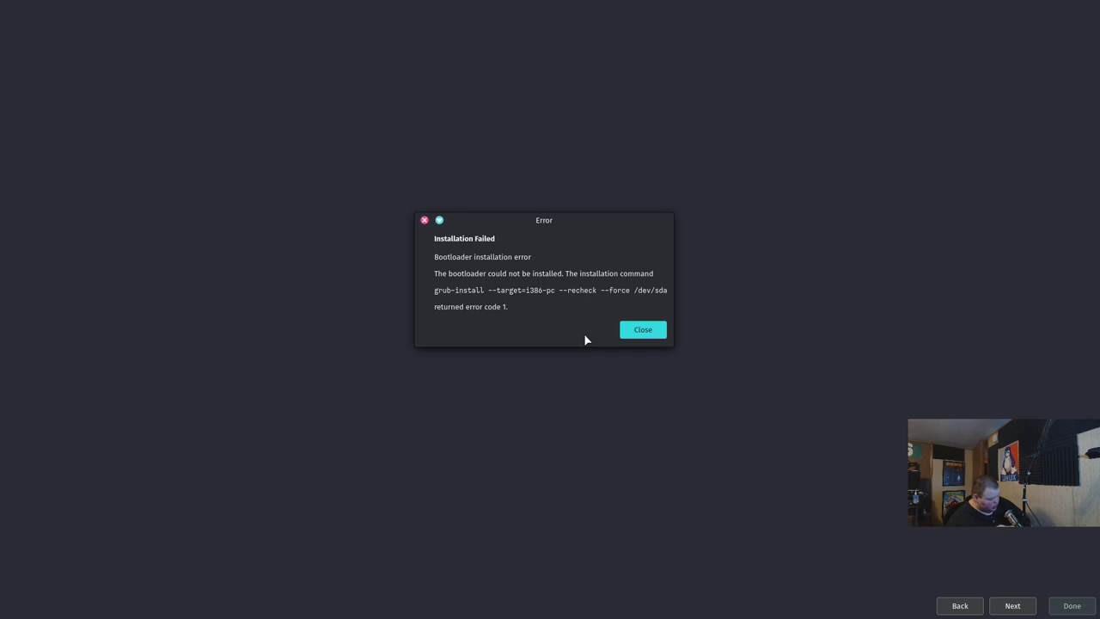
Close the Installation Failed dialog and relaunch the Nitrux installer
left_click(643, 330)
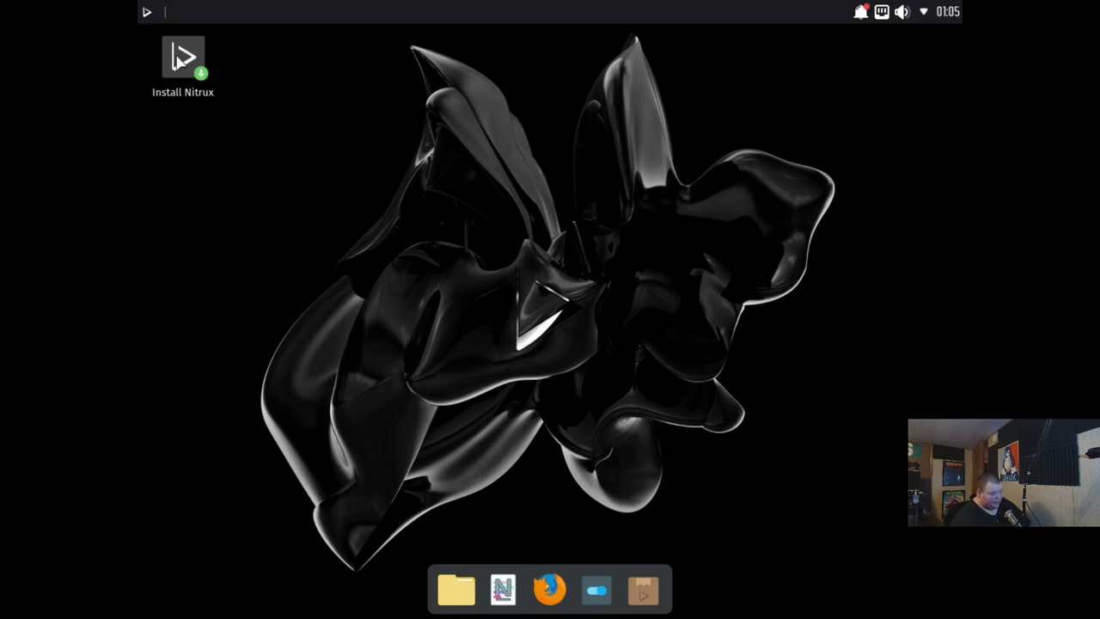
left_click(177, 55)
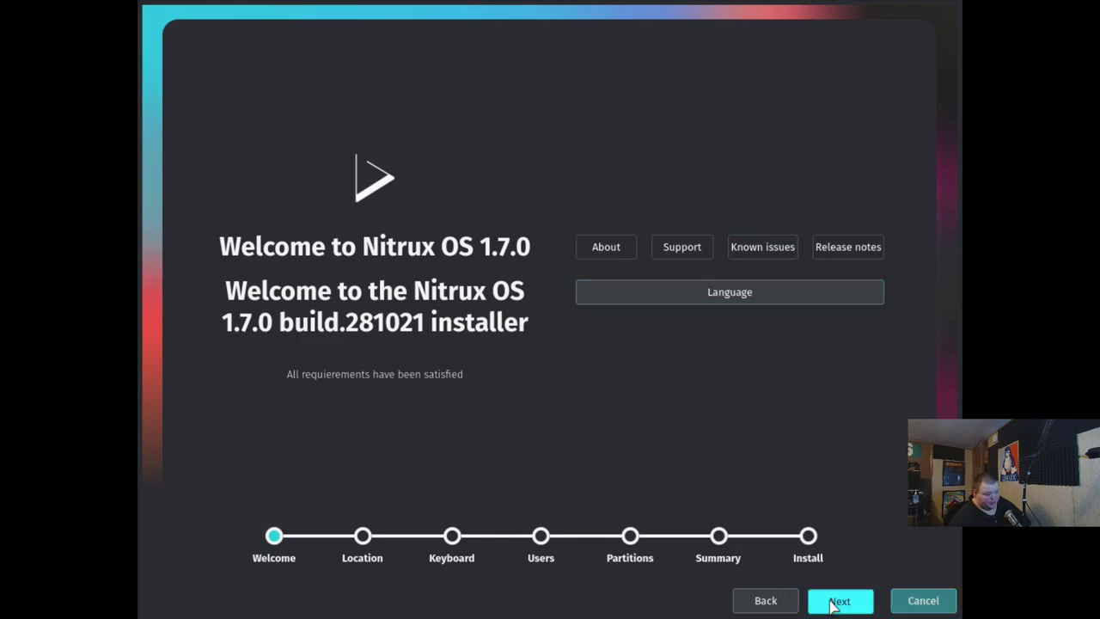
Advance past Welcome to the Location step and browse the region list
left_click(831, 604)
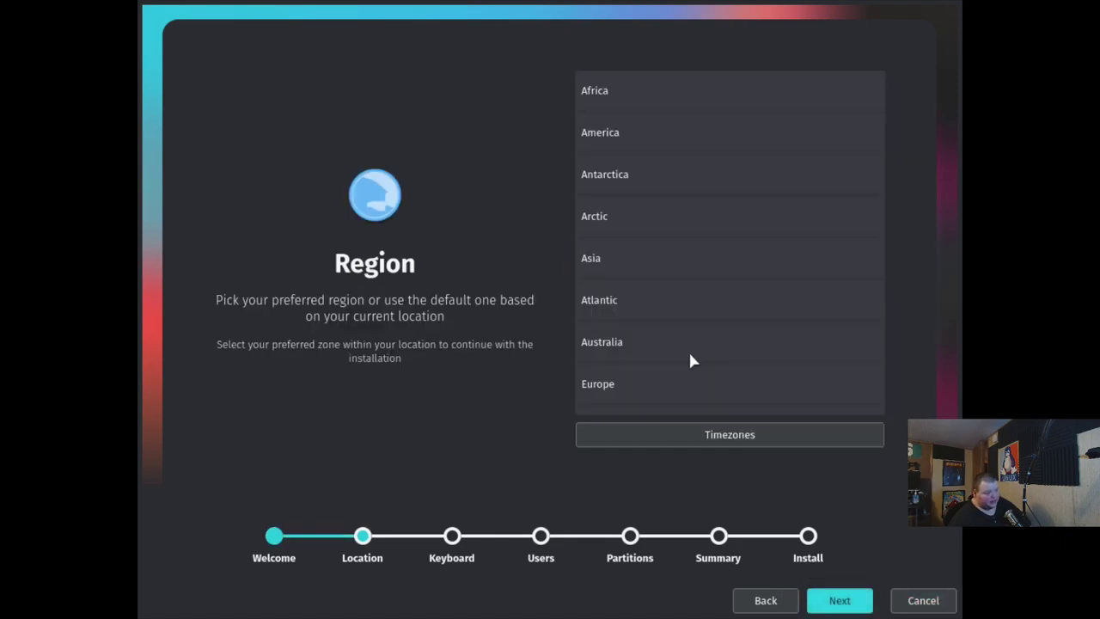
left_click(675, 270)
left_click(675, 300)
left_click(676, 278)
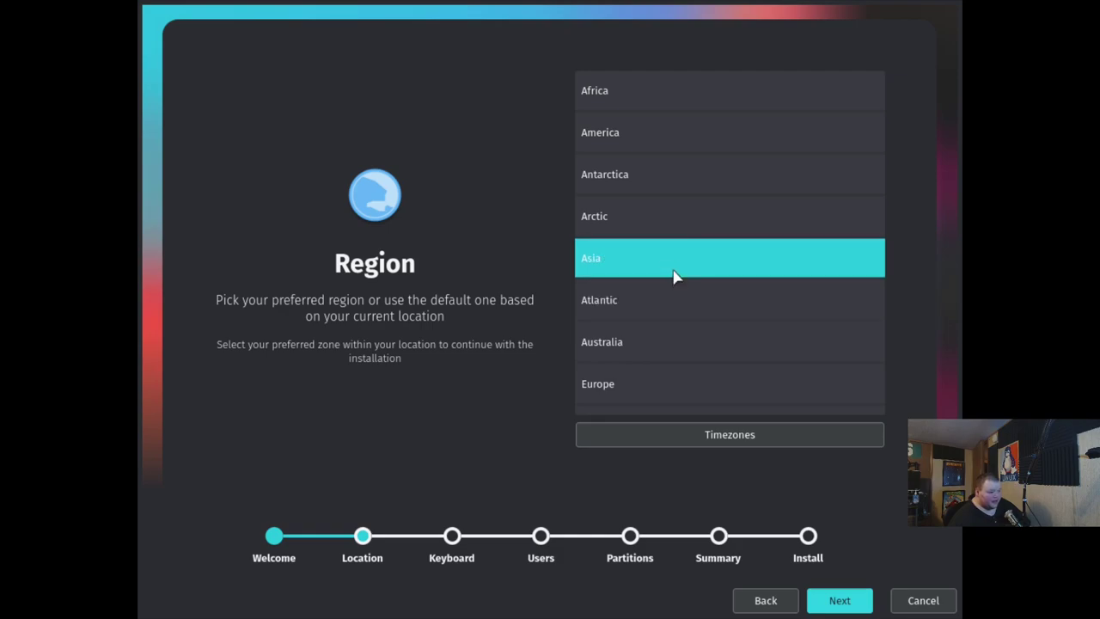
left_click(670, 229)
left_click(674, 346)
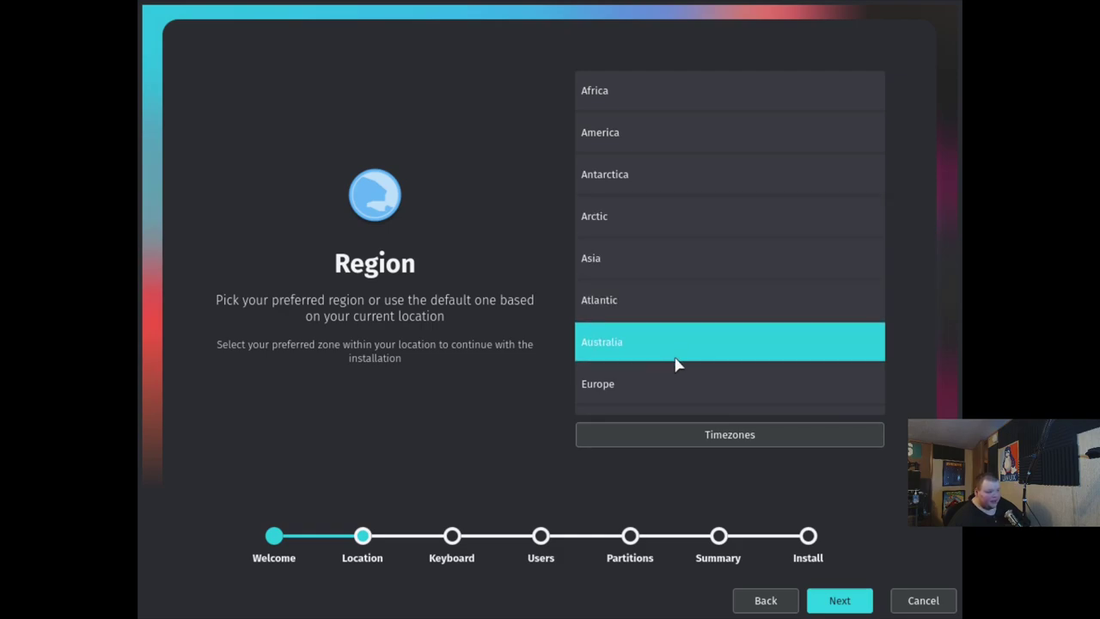
left_click(726, 360)
left_click(736, 357)
left_click(661, 258)
scroll(672, 335, "down", 2)
left_click(702, 354)
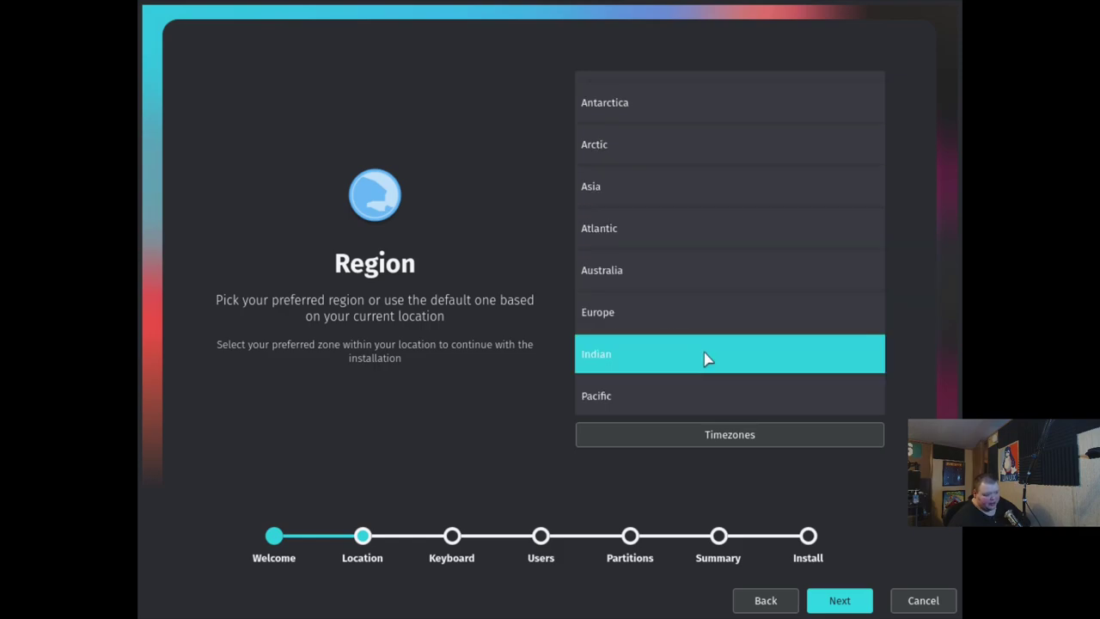
left_click(709, 386)
left_click(697, 363)
scroll(649, 153, "up", 2)
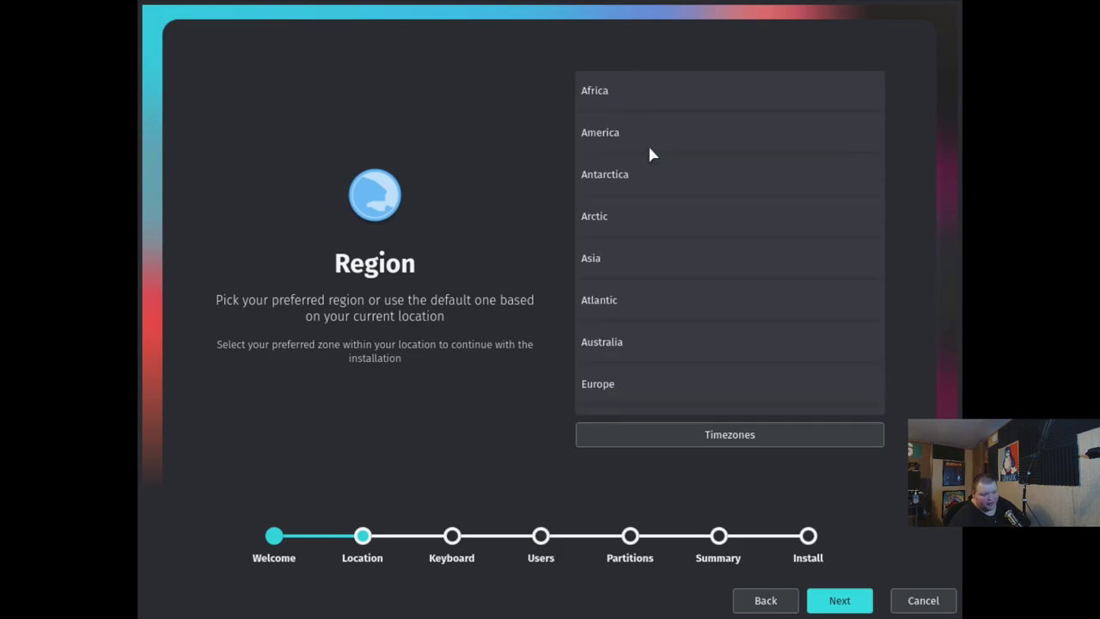
Select America, set the timezone to Detroit, and continue to Keyboard Model
left_click(645, 142)
left_click(683, 251)
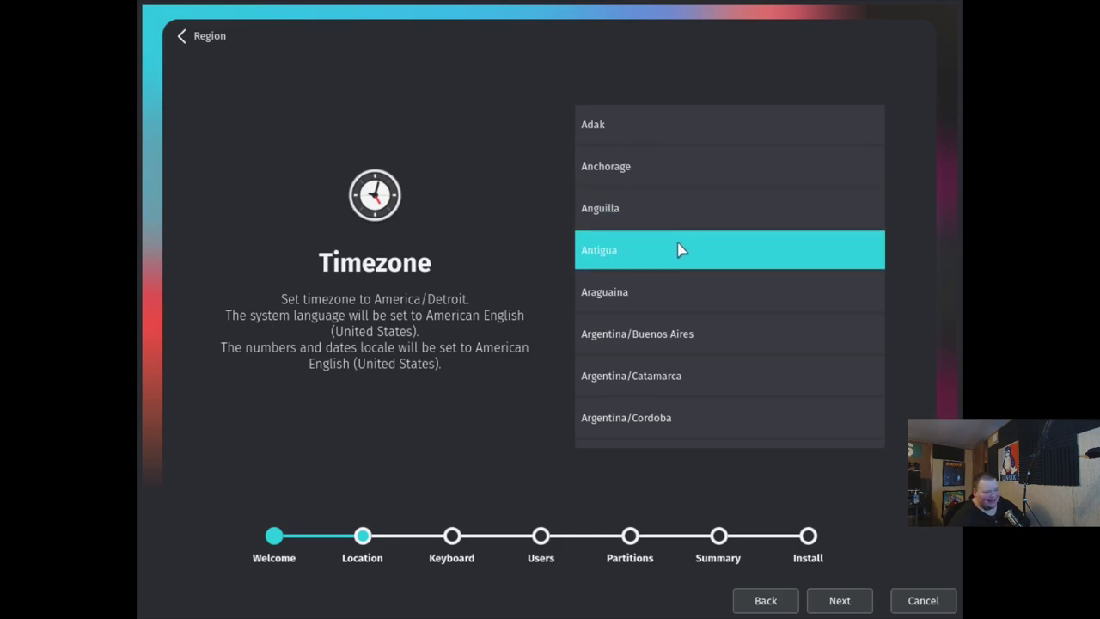
left_click(659, 286)
scroll(658, 257, "down", 1)
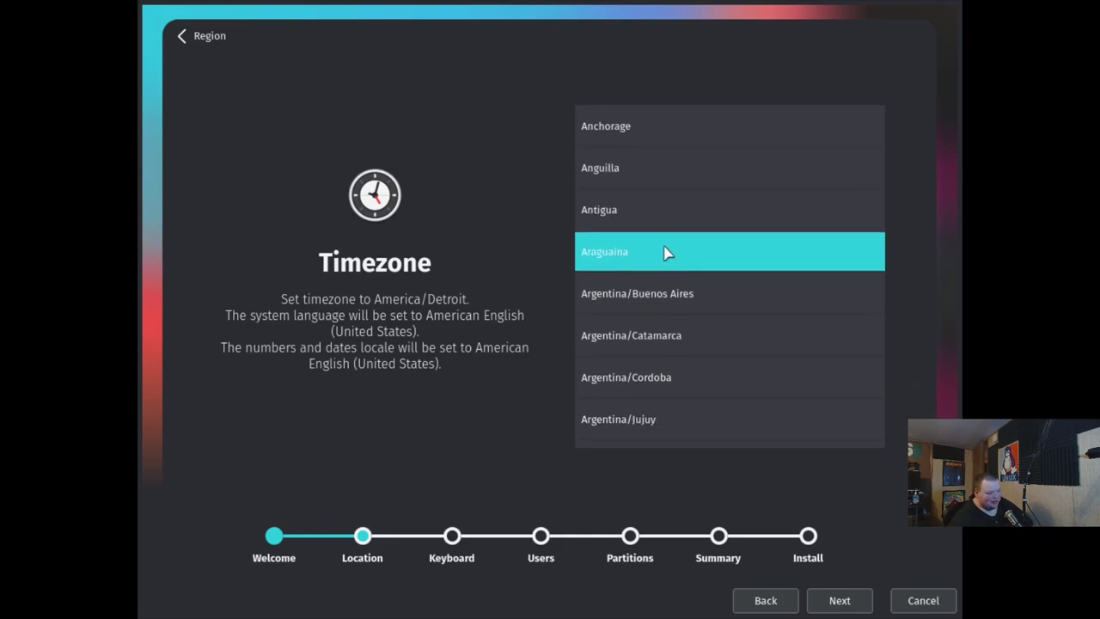
scroll(667, 252, "down", 10)
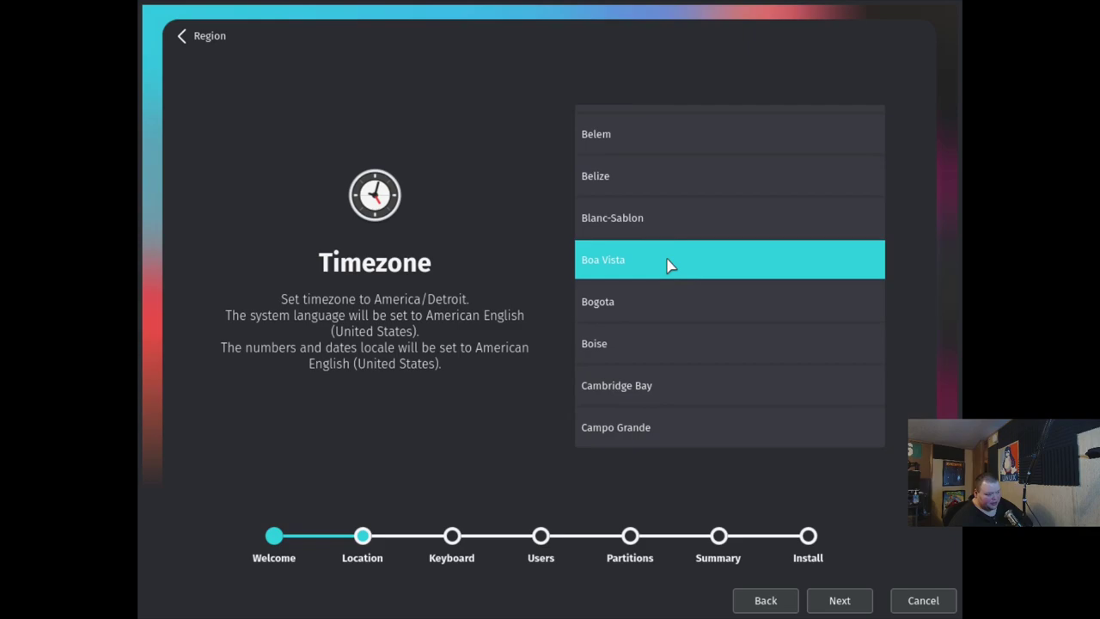
scroll(669, 265, "down", 11)
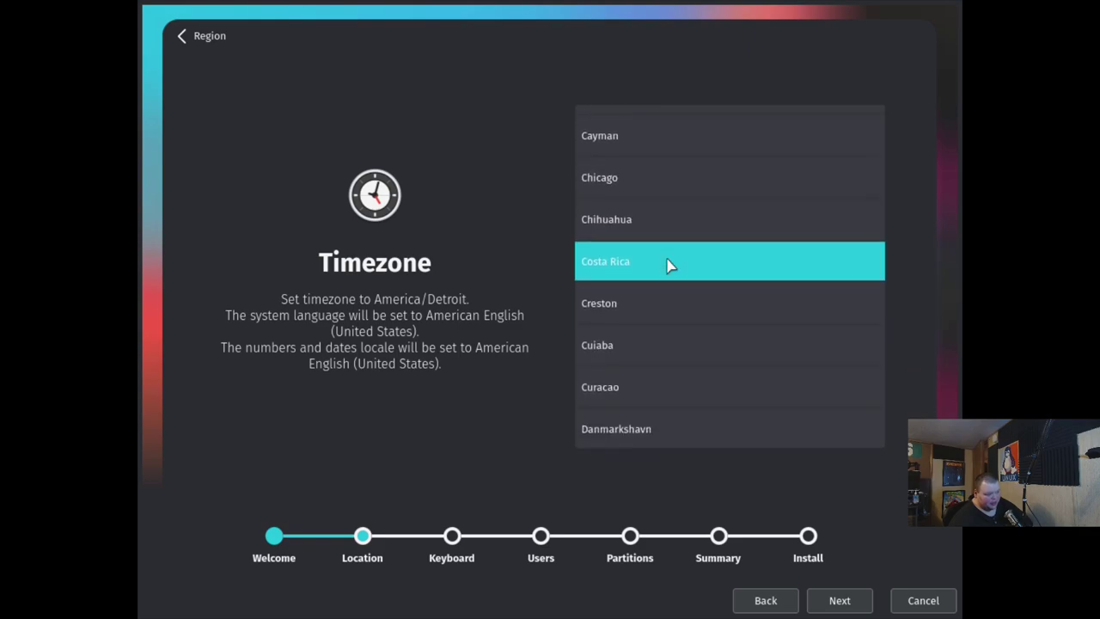
scroll(669, 264, "down", 5)
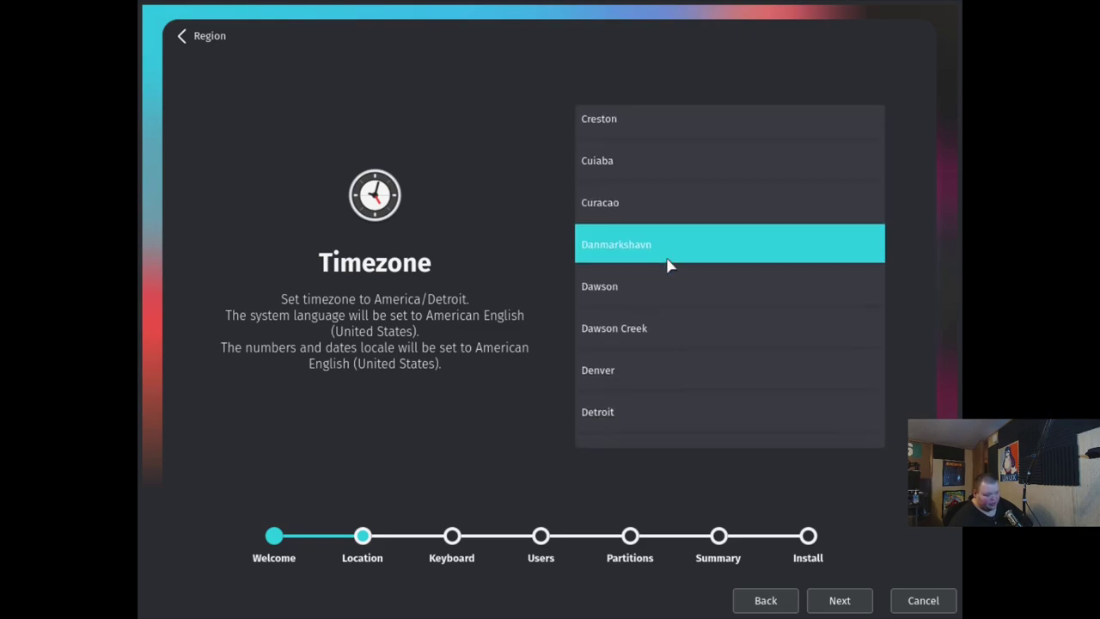
scroll(669, 266, "down", 1)
left_click(622, 383)
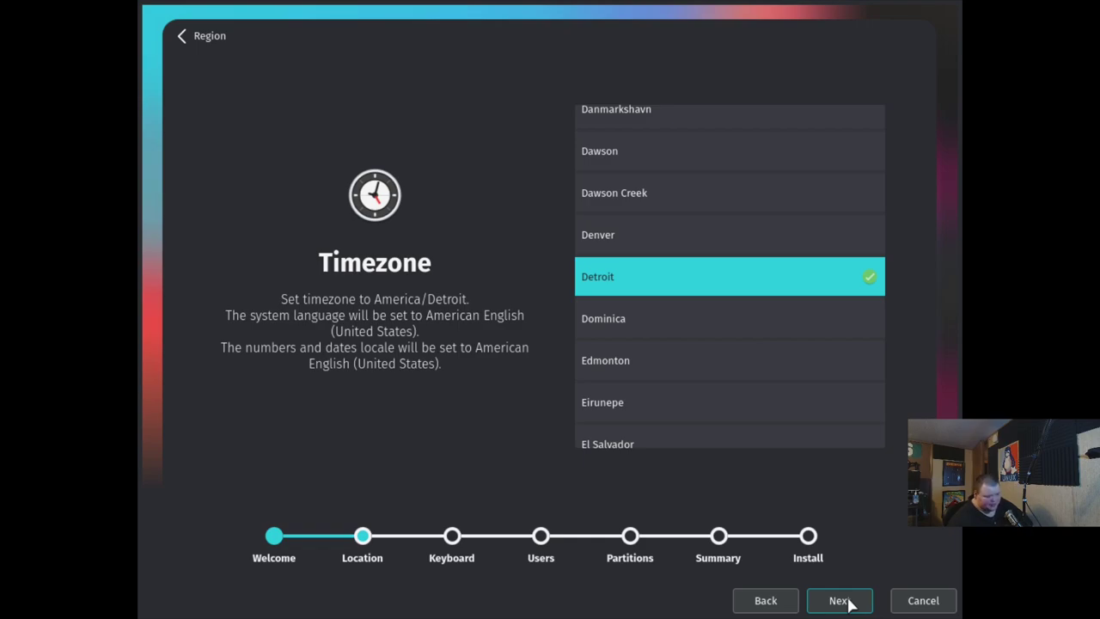
left_click(849, 603)
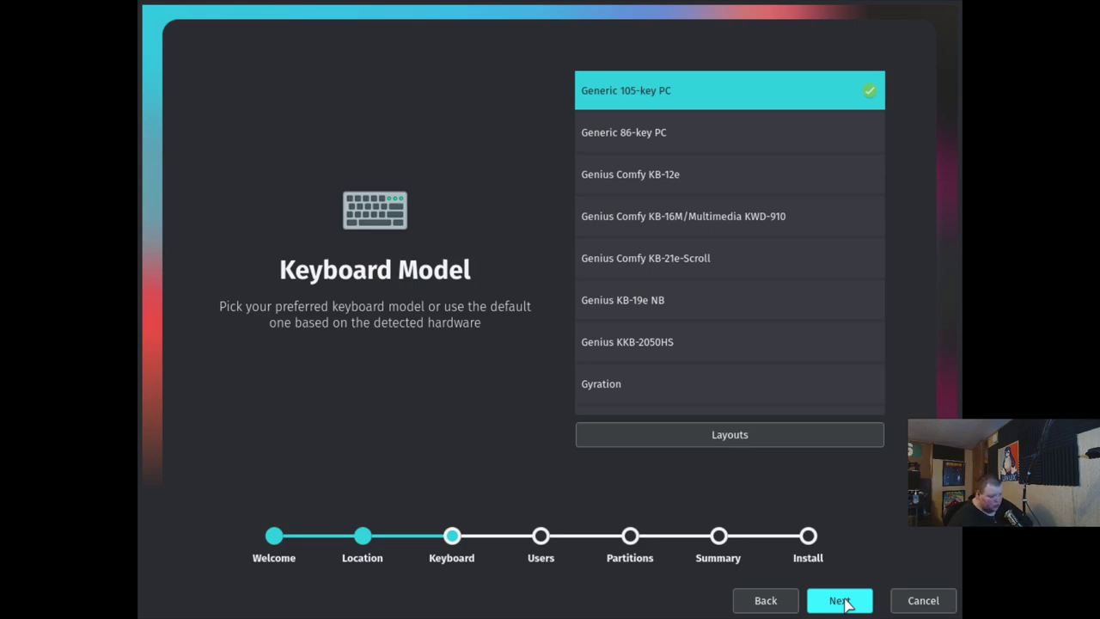
Advance to the Users page and enter the user's name and computer name noxmv
left_click(845, 604)
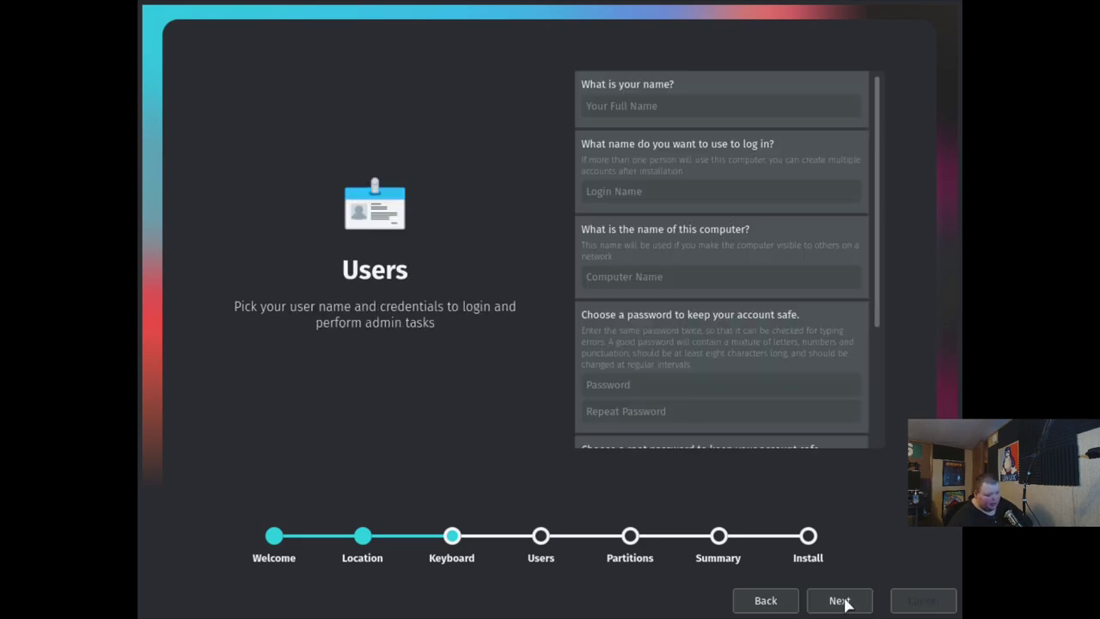
left_click(649, 105)
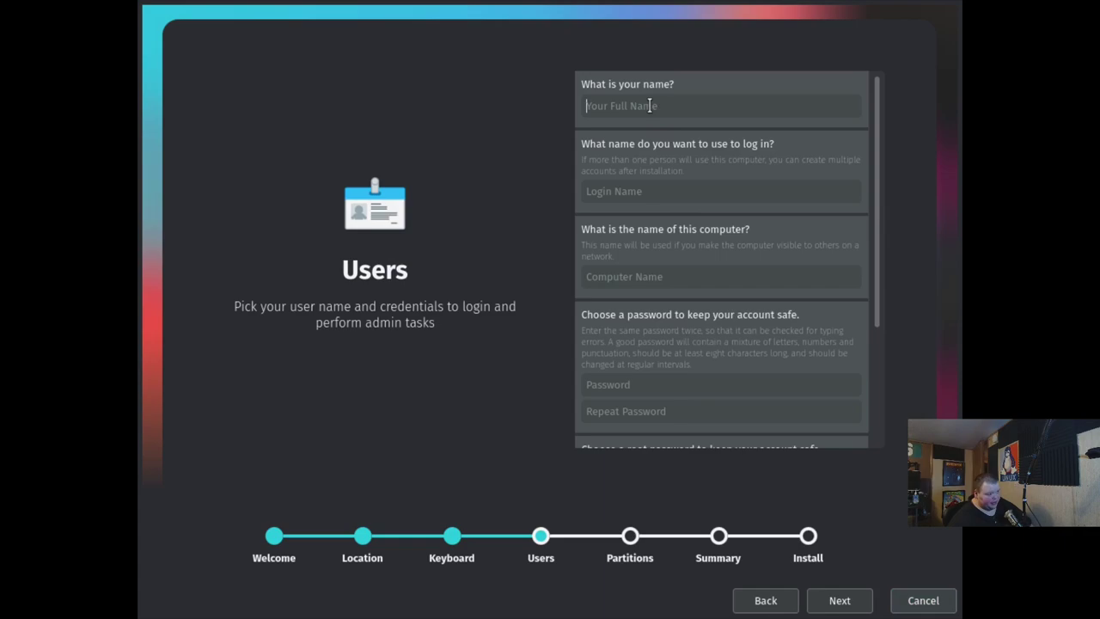
type("matt")
key("Tab")
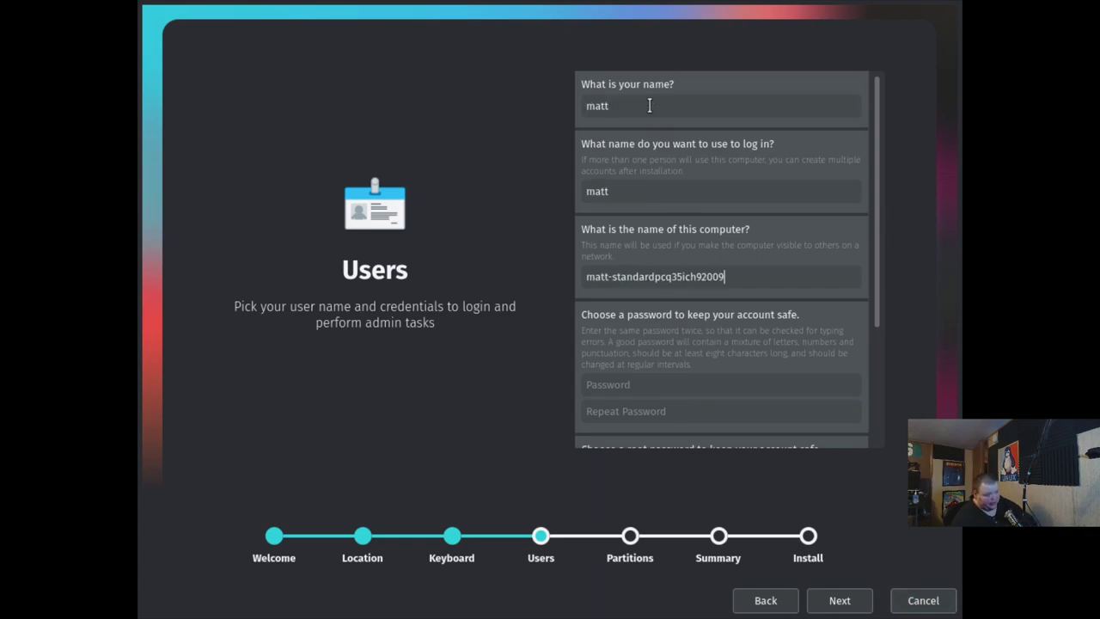
type("noxmv")
Enter the account password, then fill in the root password fields
key("Tab")
type("n")
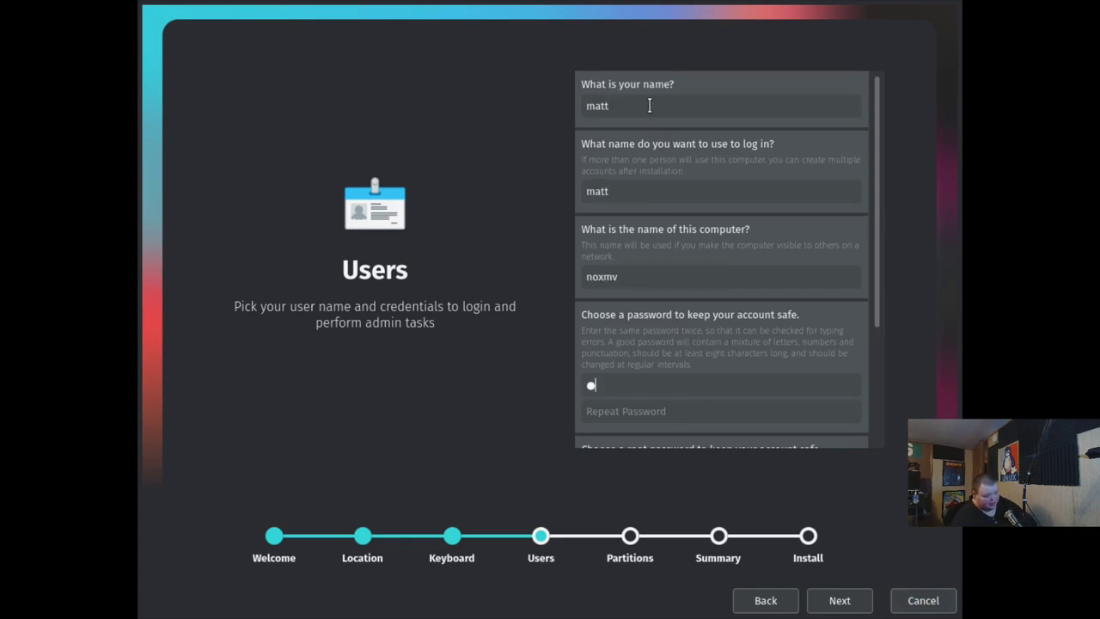
type("a")
key("BackSpace")
key("BackSpace")
type("abcabc")
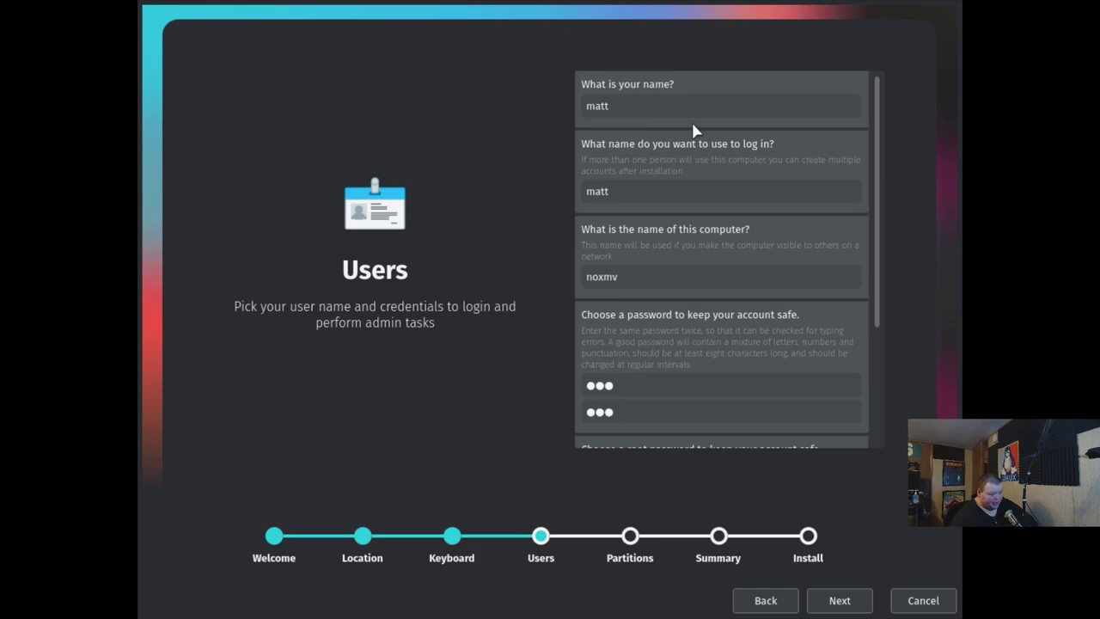
scroll(860, 305, "down", 3)
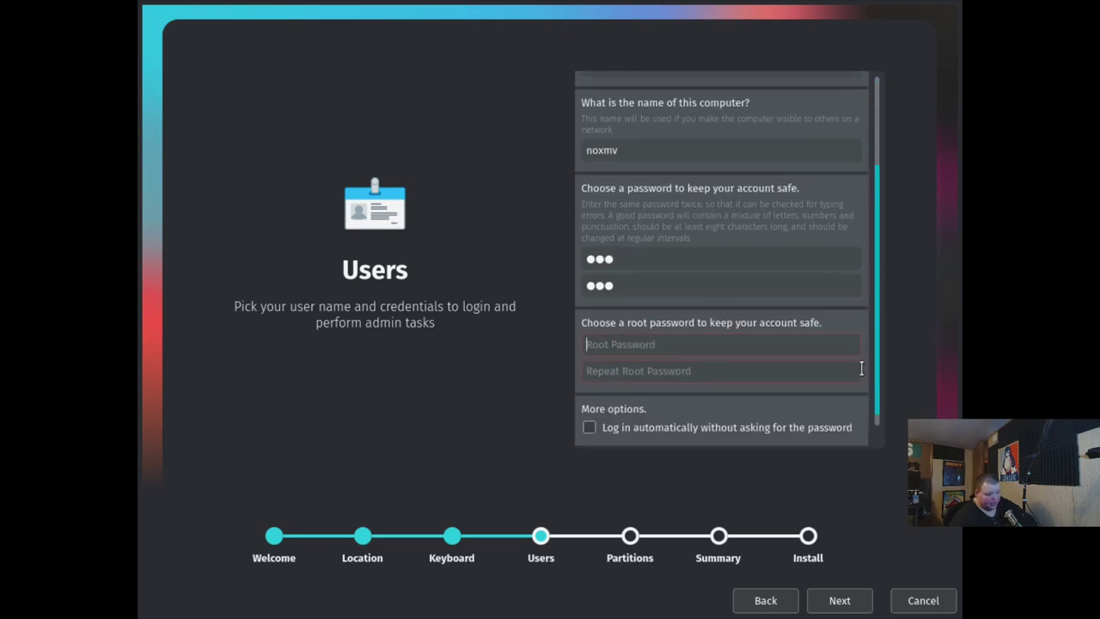
left_click(669, 345)
type("123")
key("Tab")
type("123")
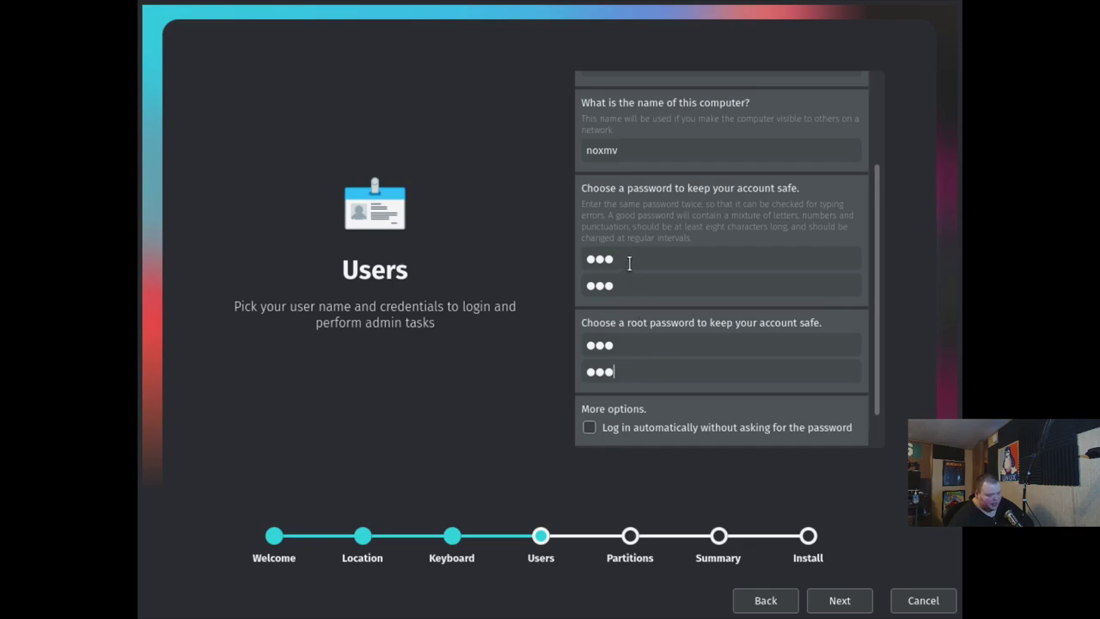
Choose Erase disk on vda and start the install, which fails with a grub-install error
left_click(840, 600)
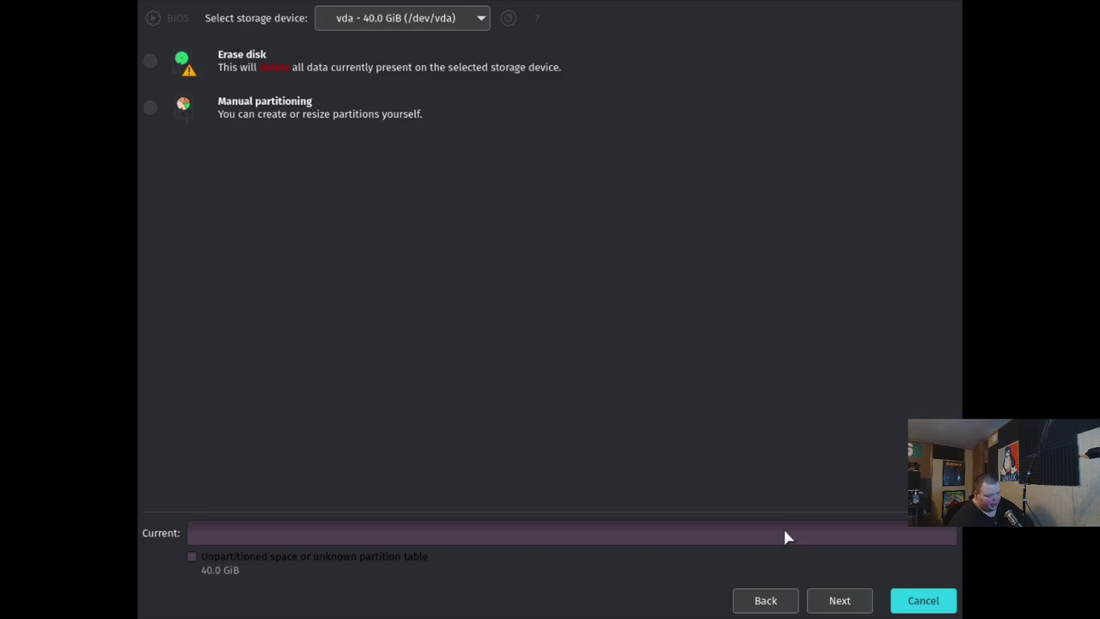
left_click(149, 60)
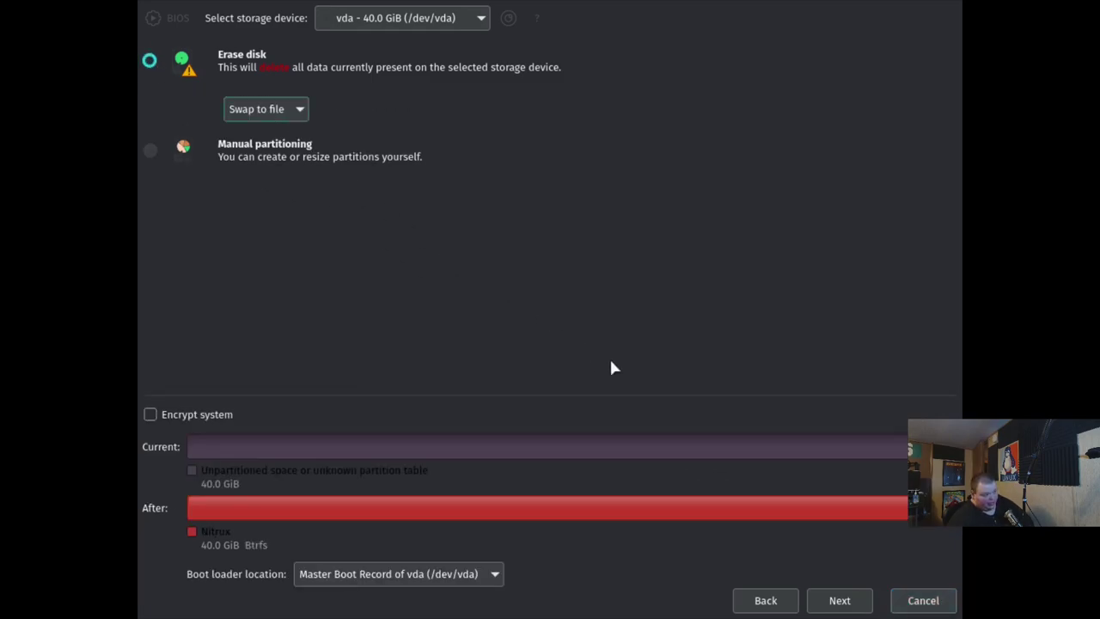
left_click(840, 600)
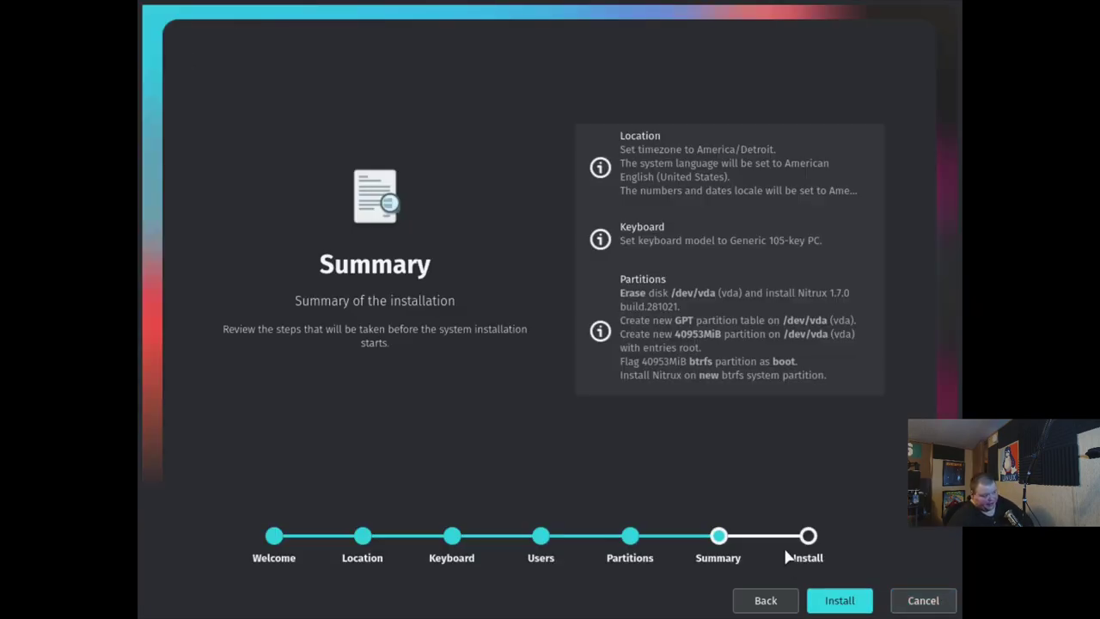
left_click(849, 601)
left_click(618, 301)
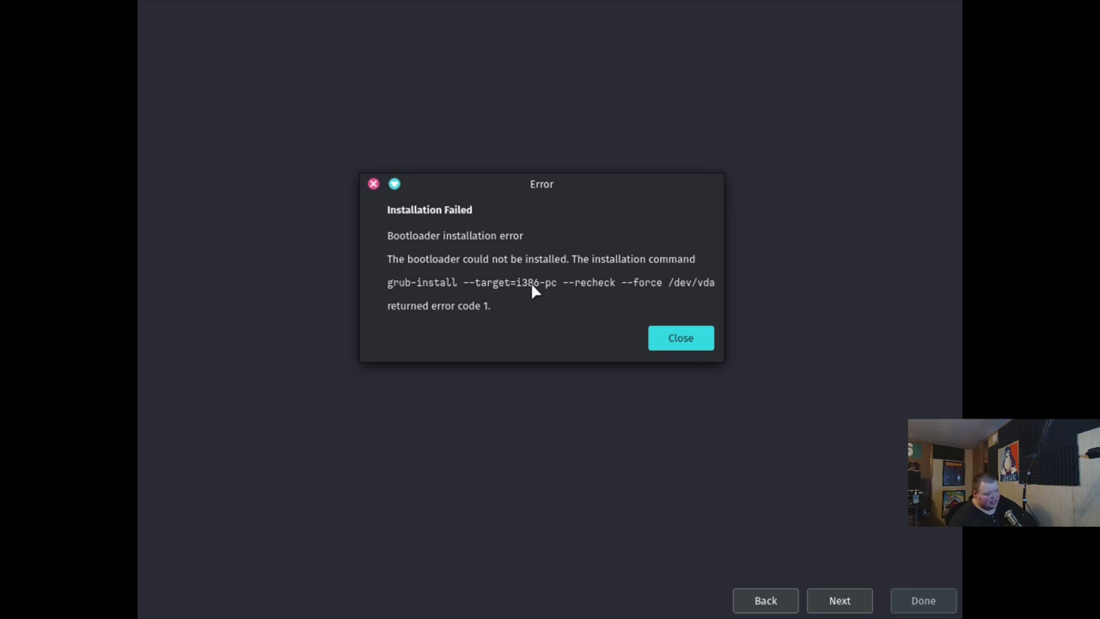
Dismiss the bootloader error dialog and return the nox VM display to fullscreen
left_click_drag(516, 283, 556, 290)
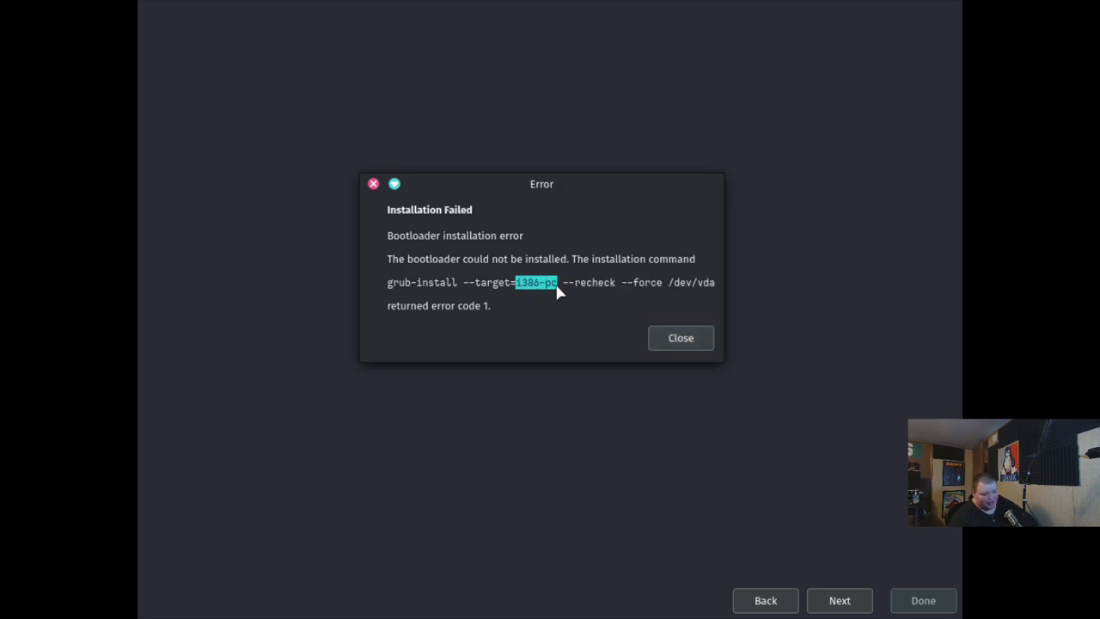
left_click(693, 346)
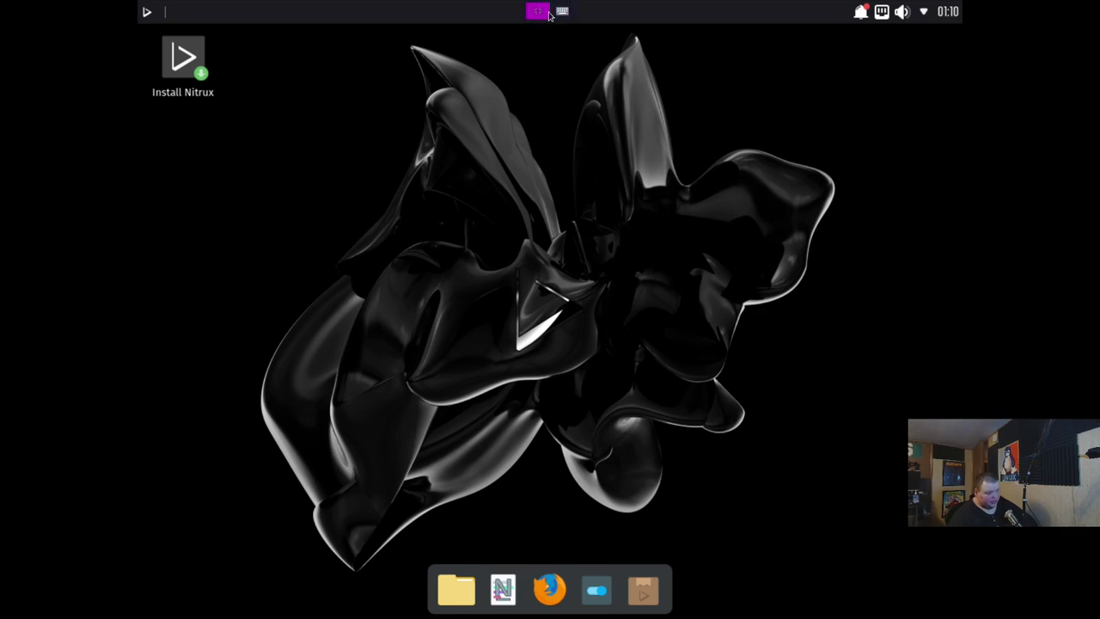
left_click(542, 13)
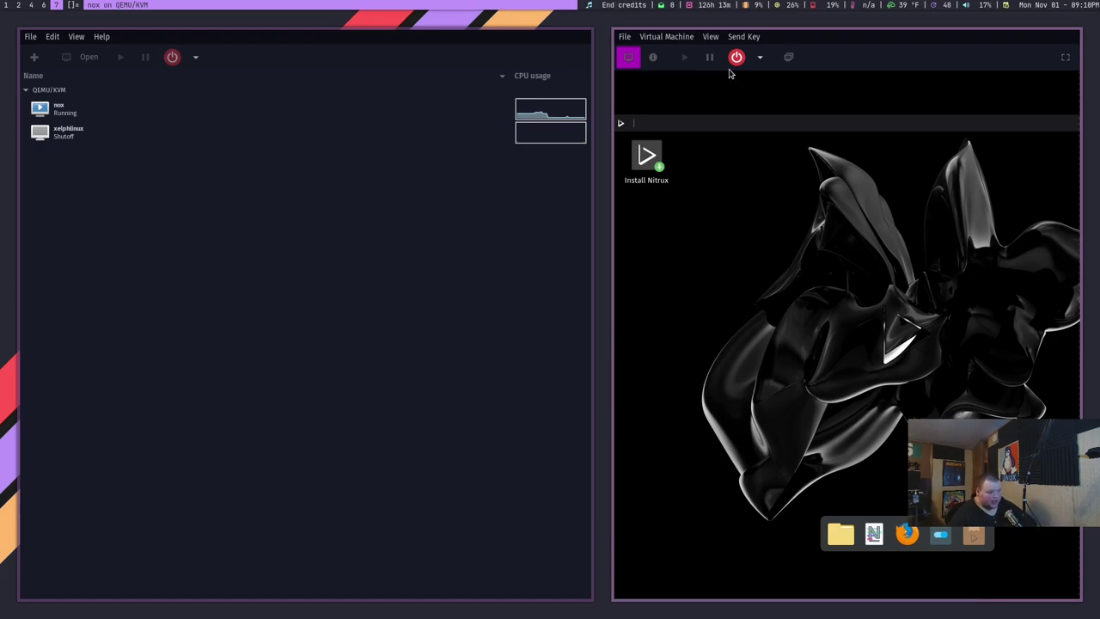
left_click(679, 36)
mouse_move(710, 39)
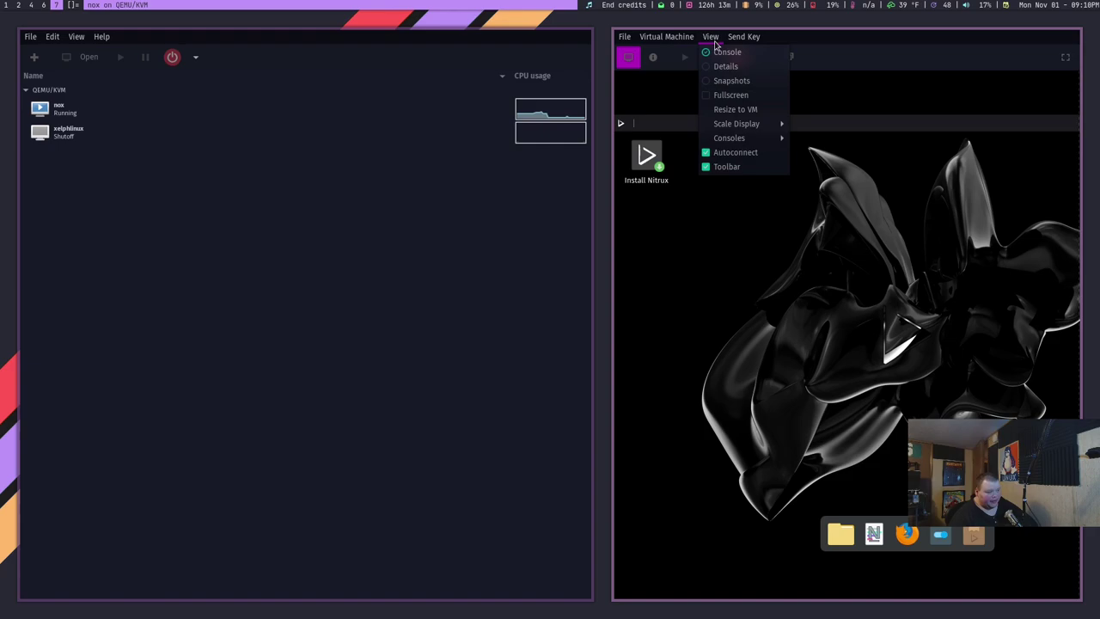
left_click(730, 95)
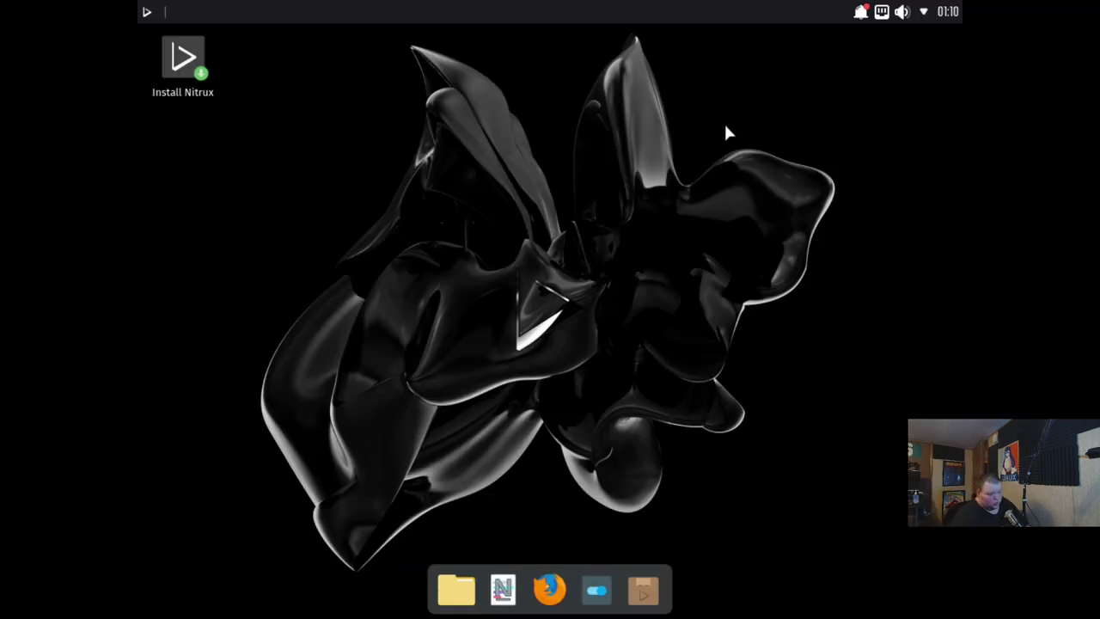
Launch Index from the dock and nudge its window slightly right
left_click(458, 593)
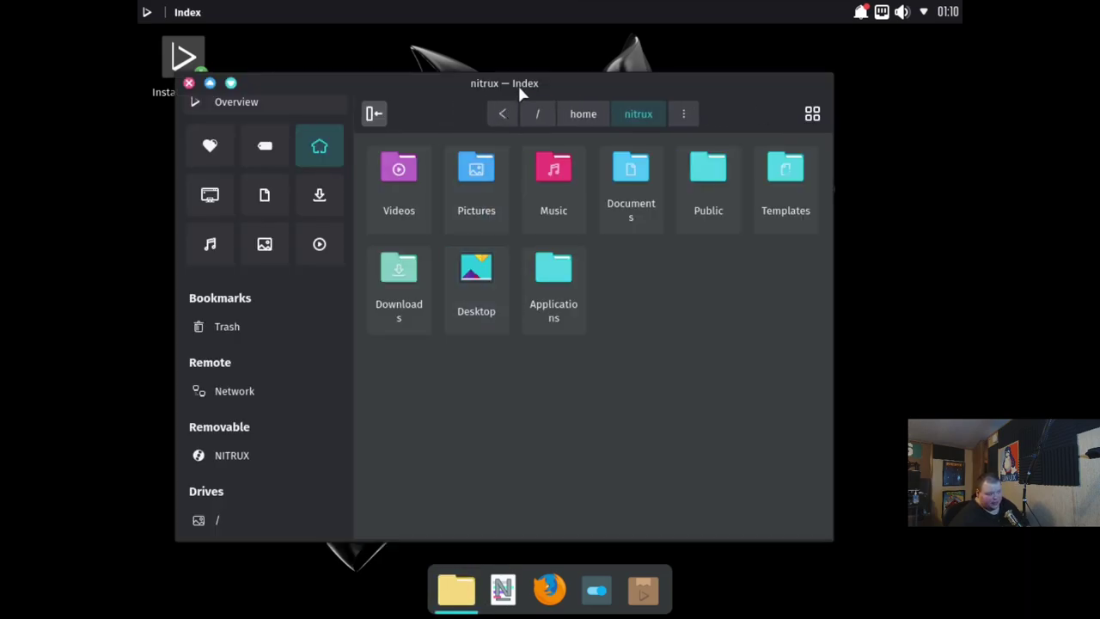
left_click_drag(519, 87, 591, 74)
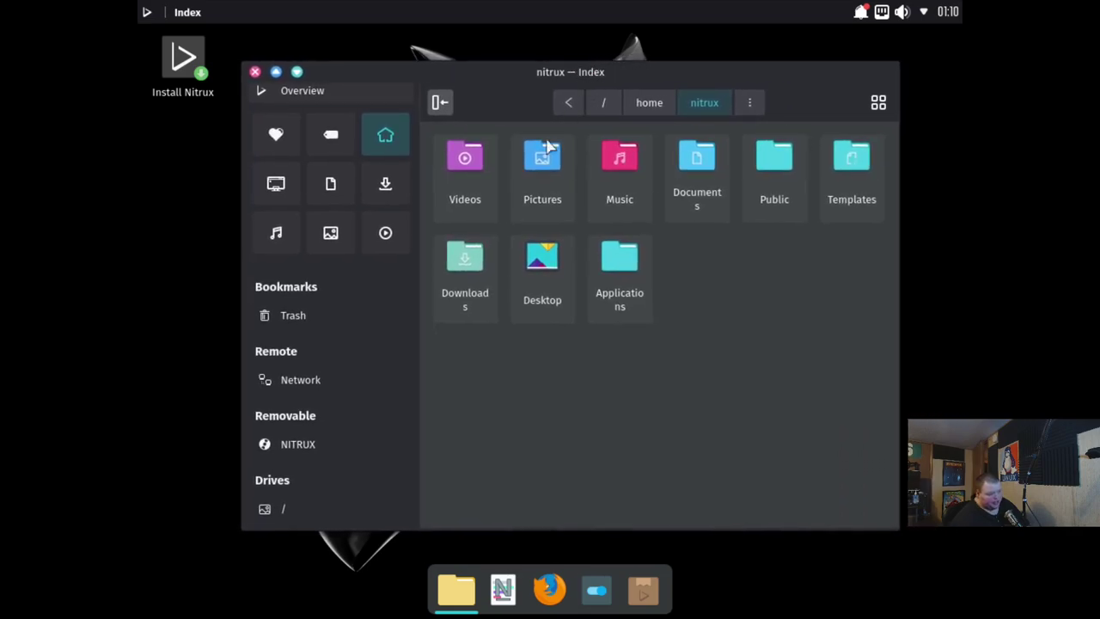
In Display and Monitor, set Virtual-1 to 1920x1080 (16:9) and keep it
left_click(145, 12)
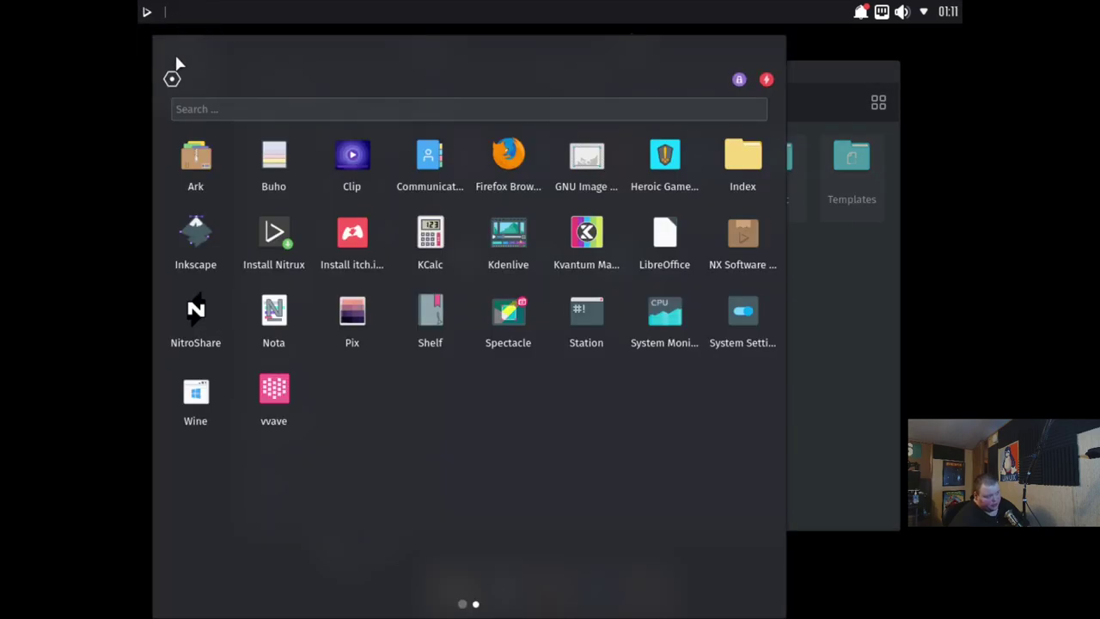
left_click(173, 77)
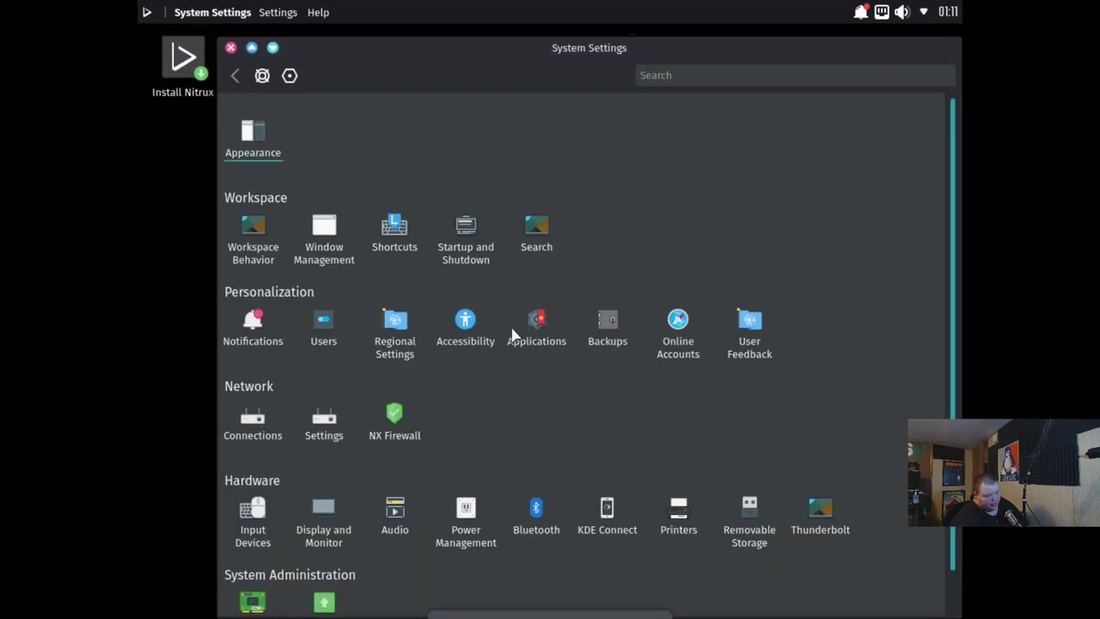
scroll(602, 390, "down", 1)
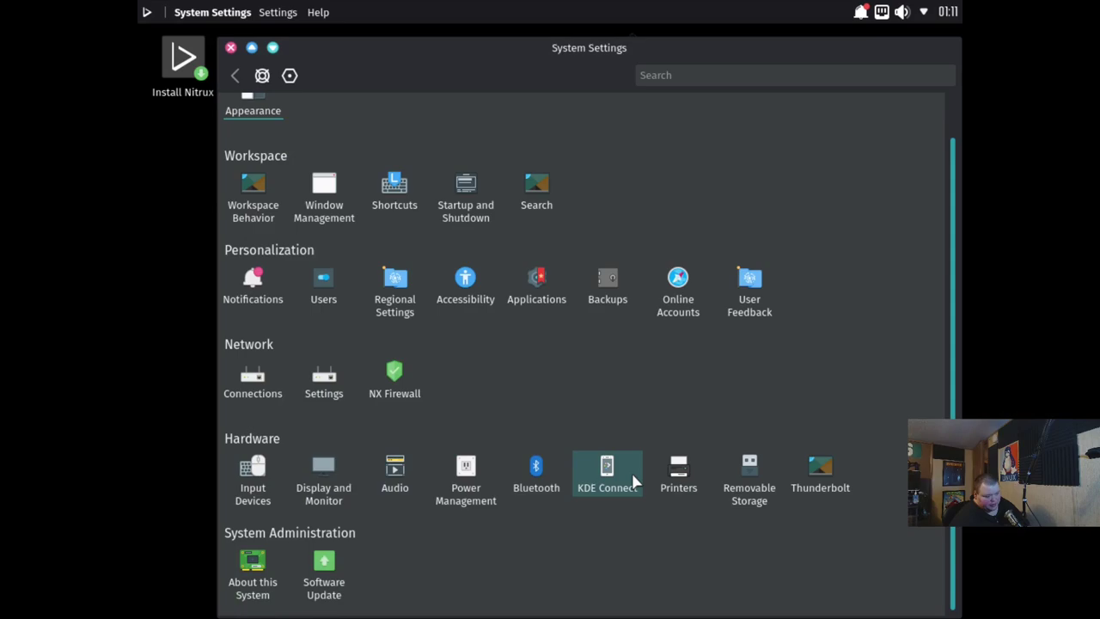
left_click(323, 468)
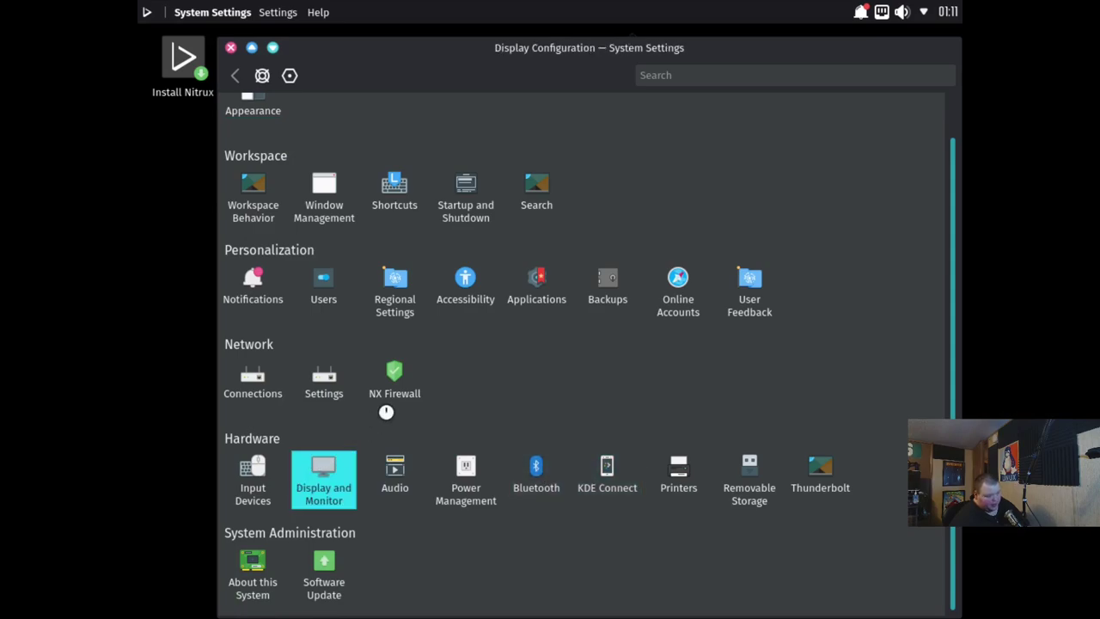
left_click(640, 355)
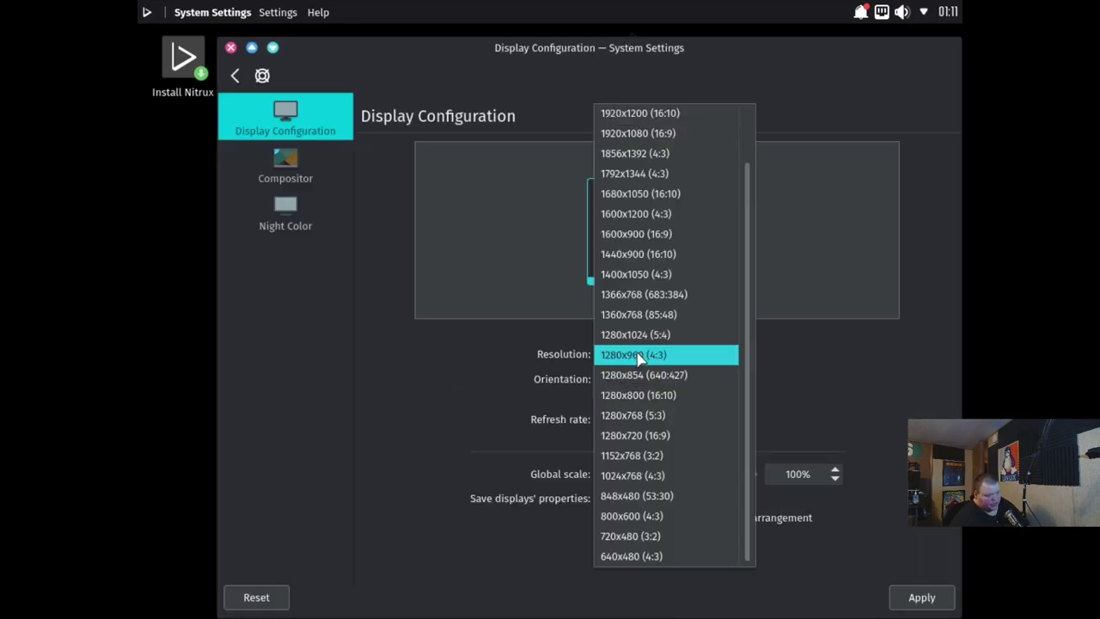
left_click(645, 135)
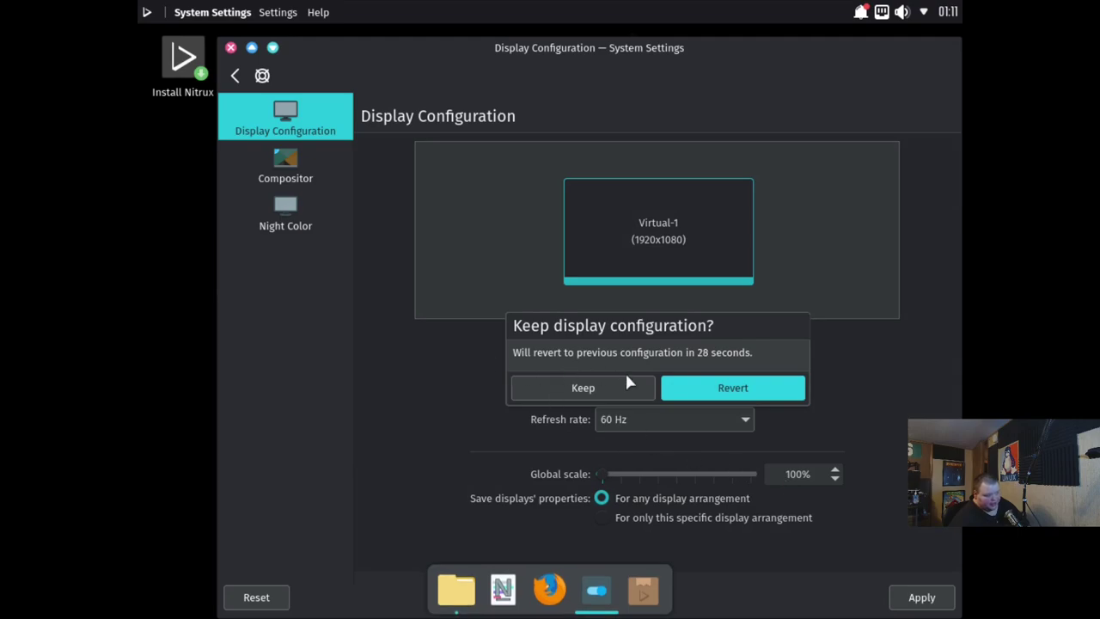
left_click(600, 387)
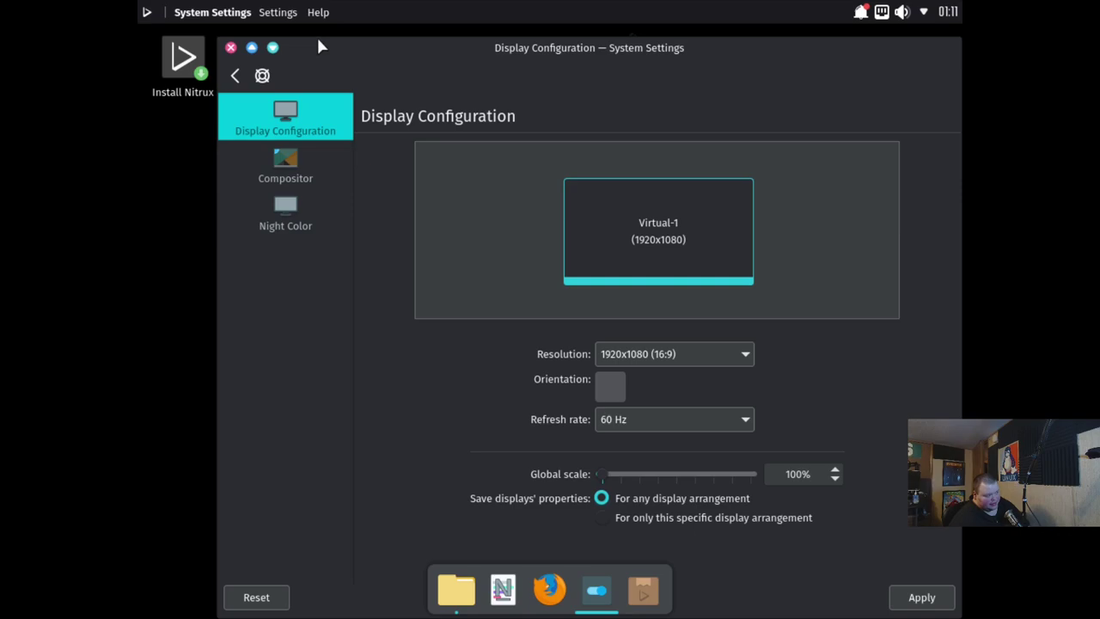
left_click_drag(301, 47, 403, 127)
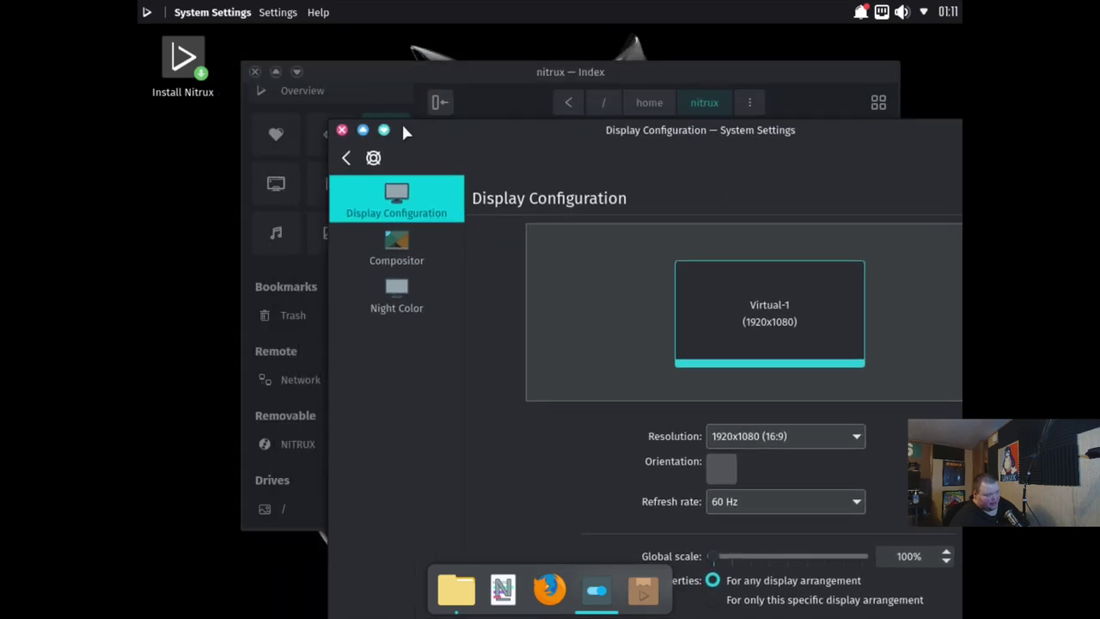
Close System Settings and shift the Index window left and toward the top
left_click(342, 130)
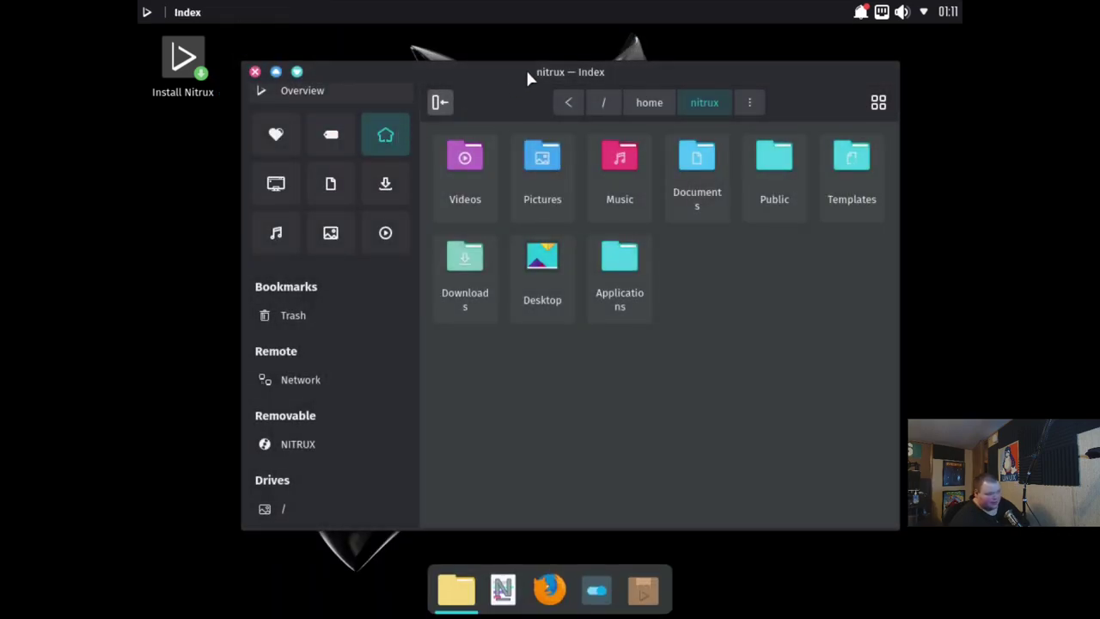
left_click_drag(525, 72, 571, 78)
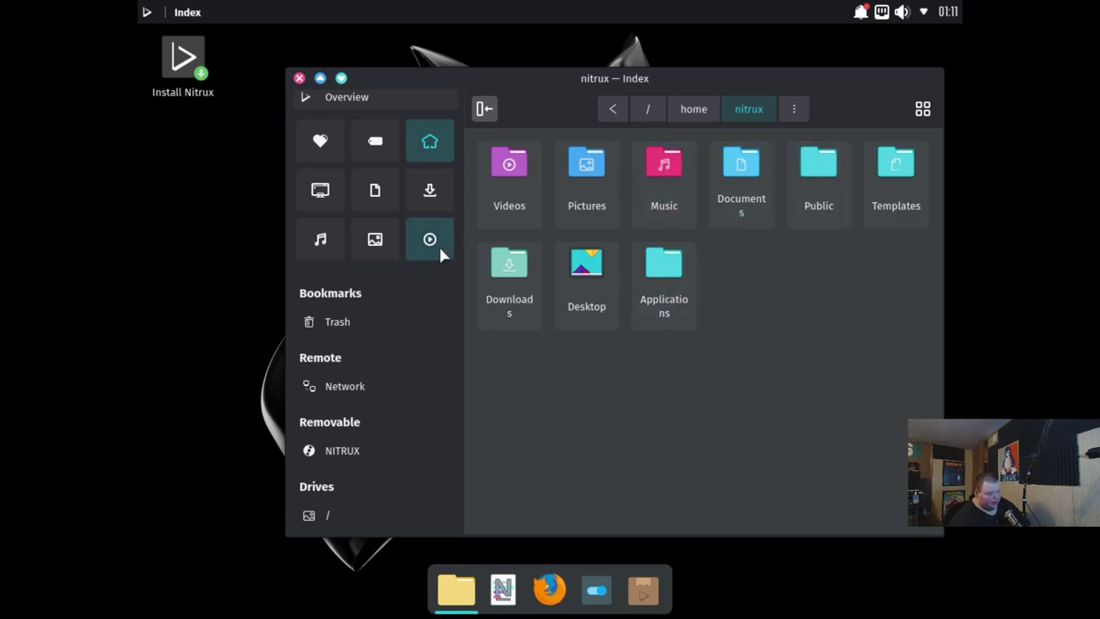
left_click_drag(613, 78, 579, 77)
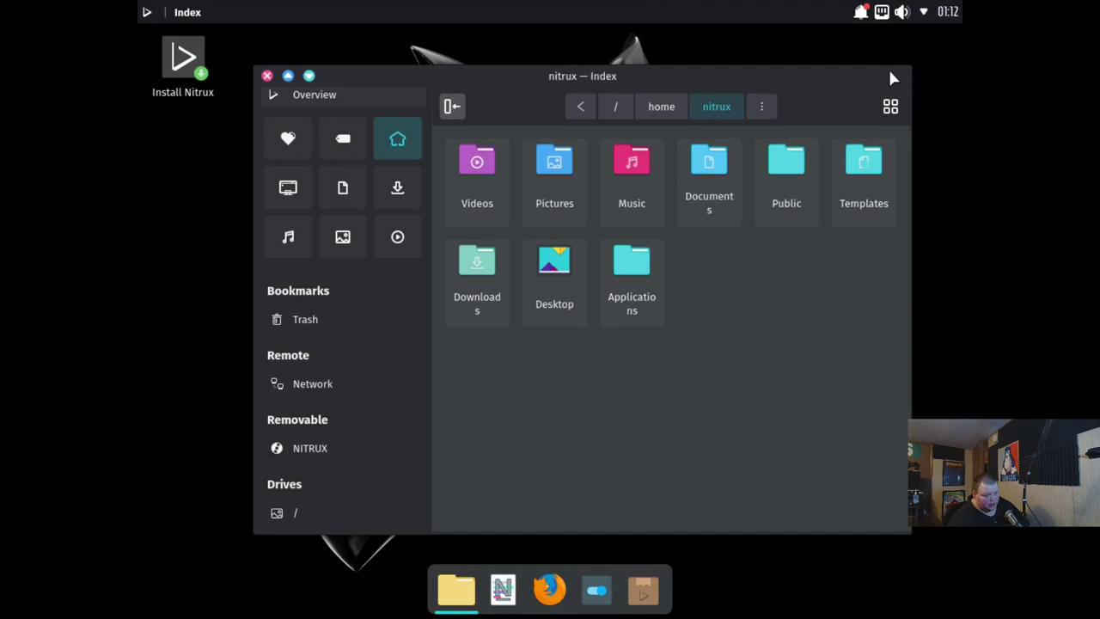
left_click_drag(891, 78, 836, 82)
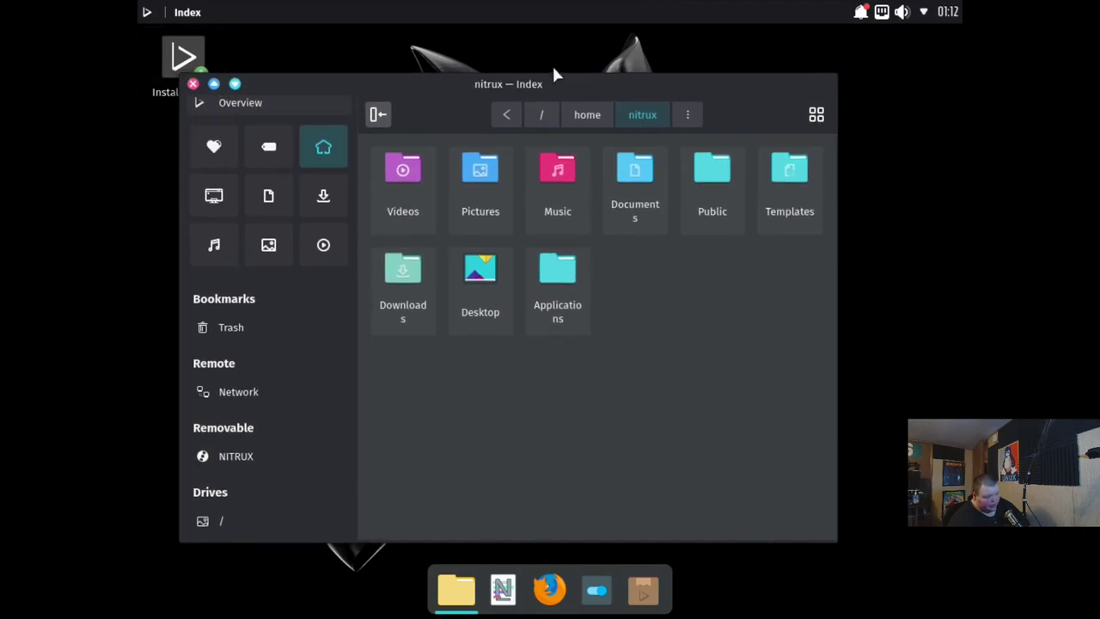
left_click_drag(568, 84, 585, 12)
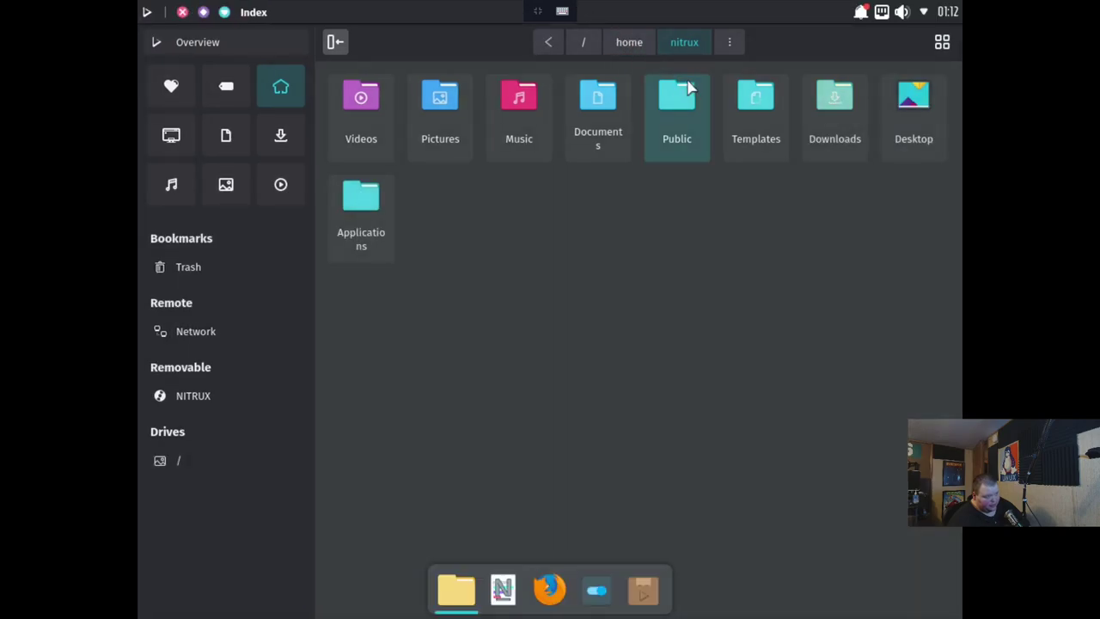
Resize Index from its top and bottom edges, placing it near the top centre
left_click_drag(813, 42, 813, 115)
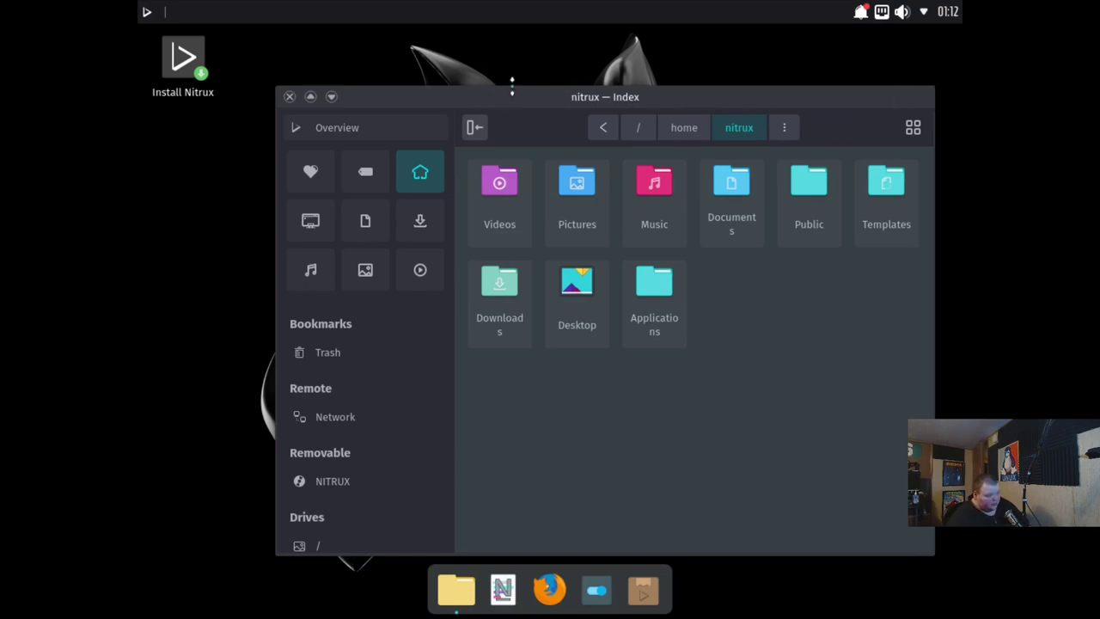
left_click_drag(512, 86, 513, 142)
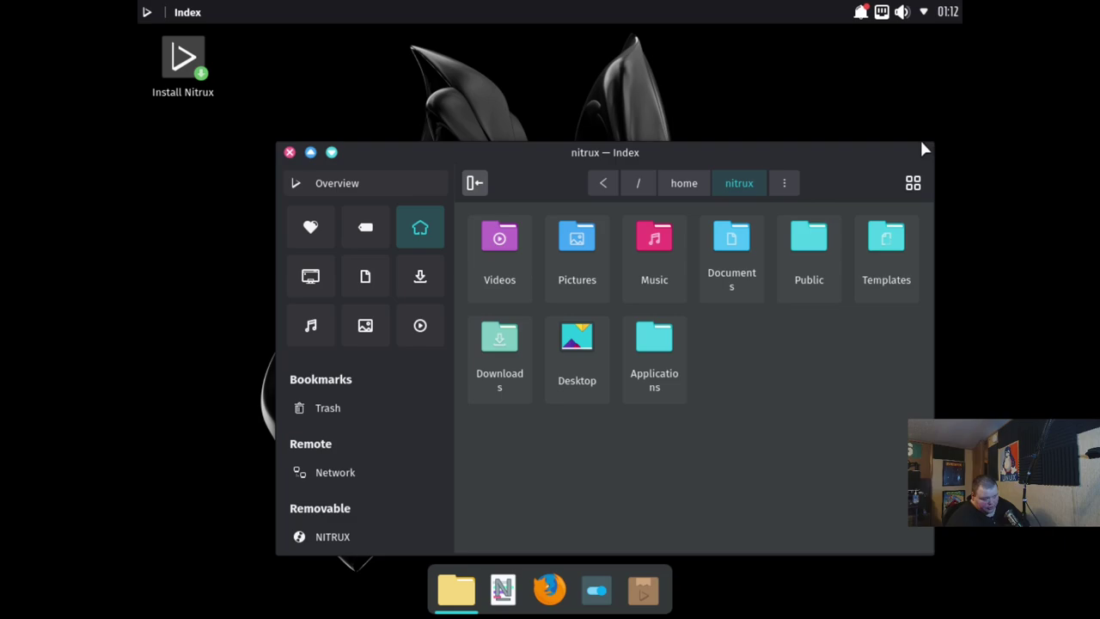
left_click_drag(554, 142, 554, 163)
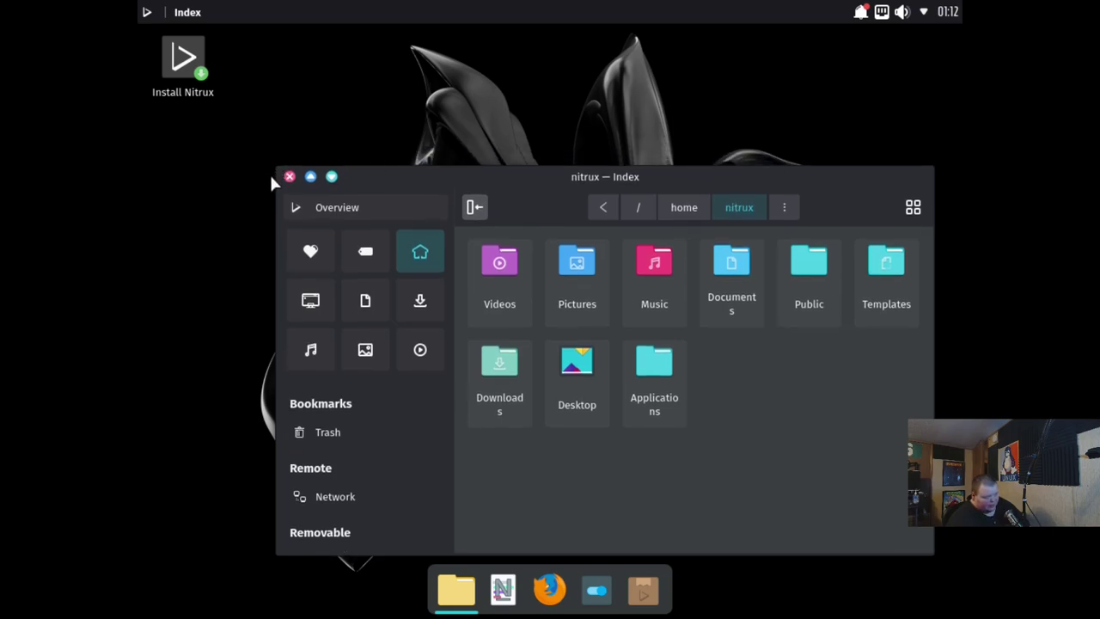
left_click_drag(558, 179, 536, 101)
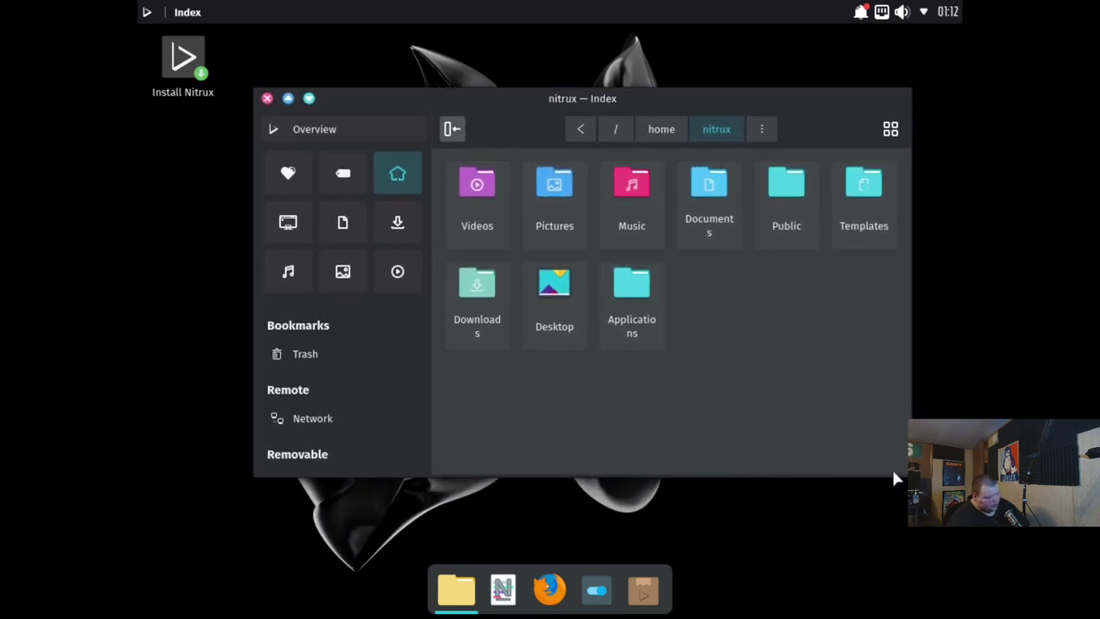
left_click_drag(879, 459, 872, 503)
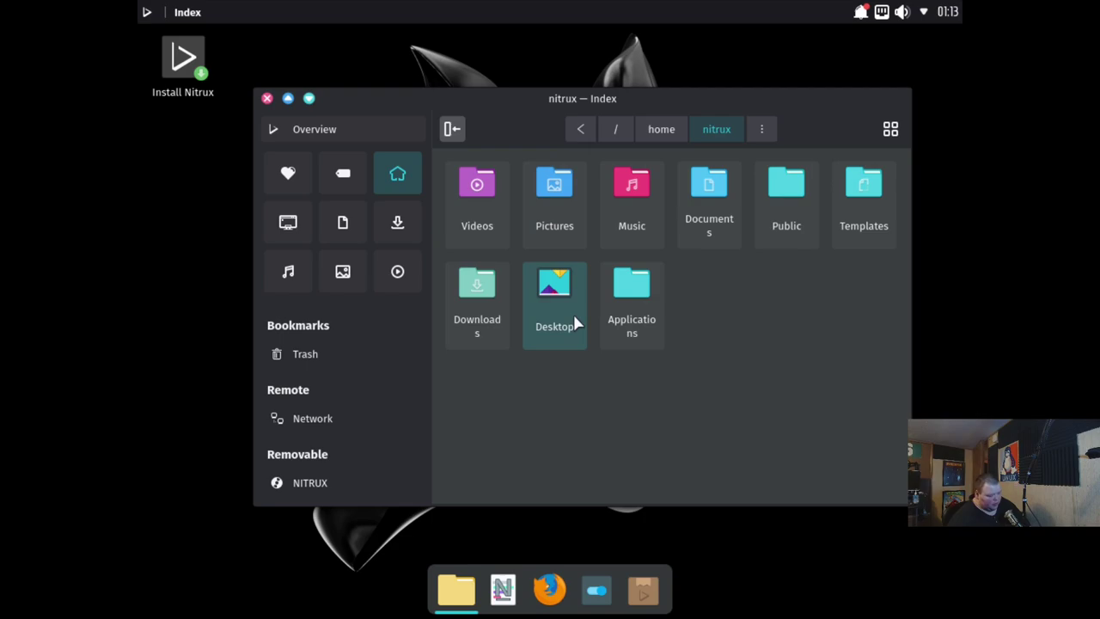
left_click(589, 592)
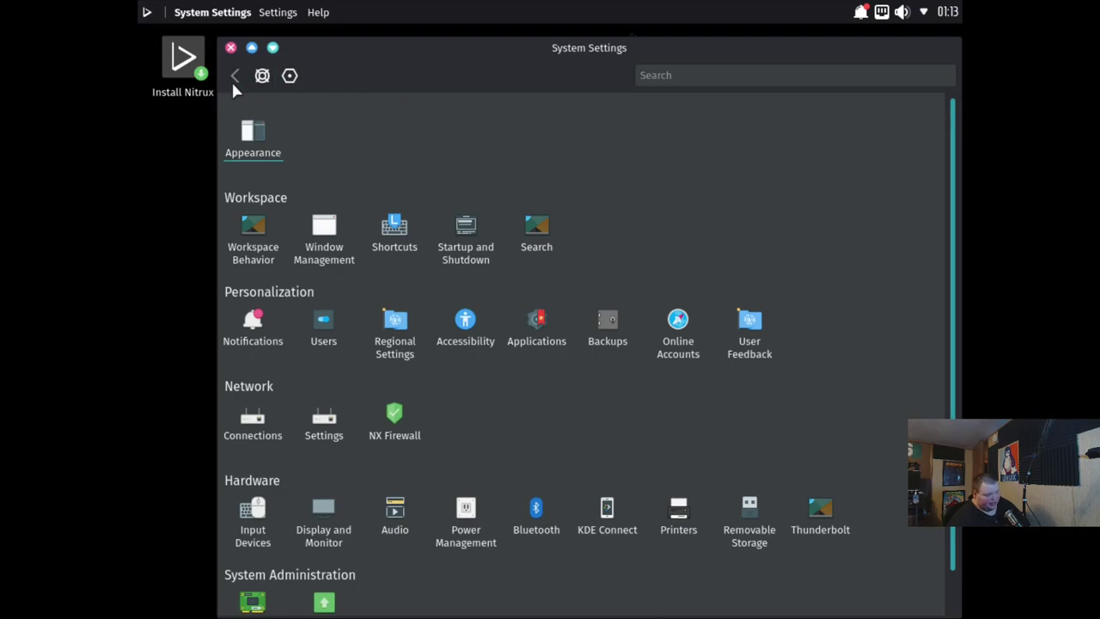
scroll(524, 301, "down", 1)
scroll(537, 316, "up", 1)
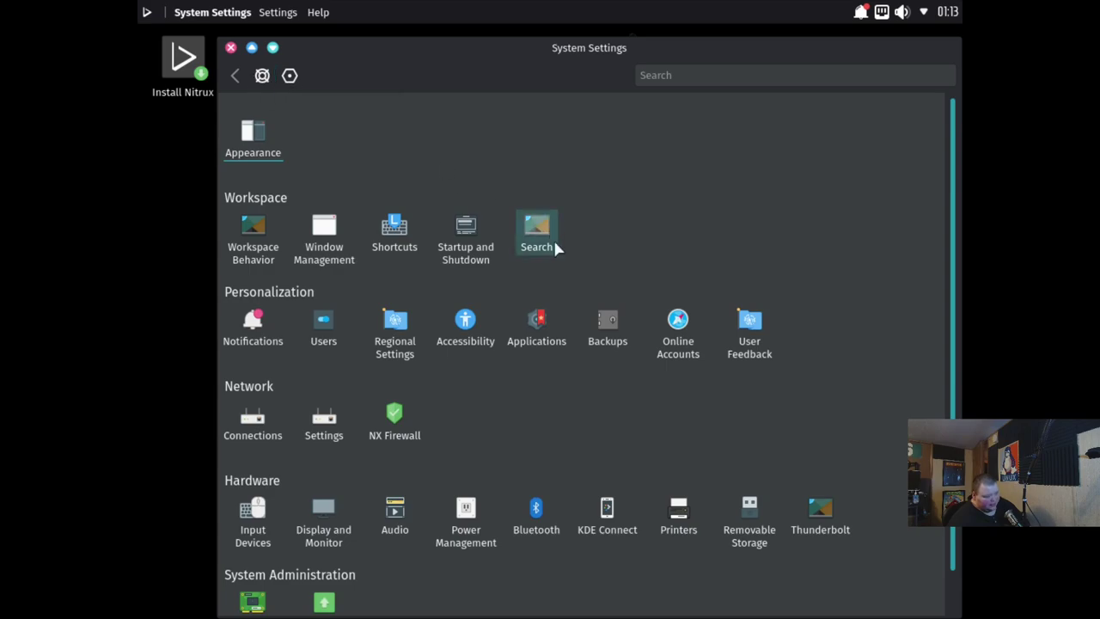
scroll(563, 262, "down", 1)
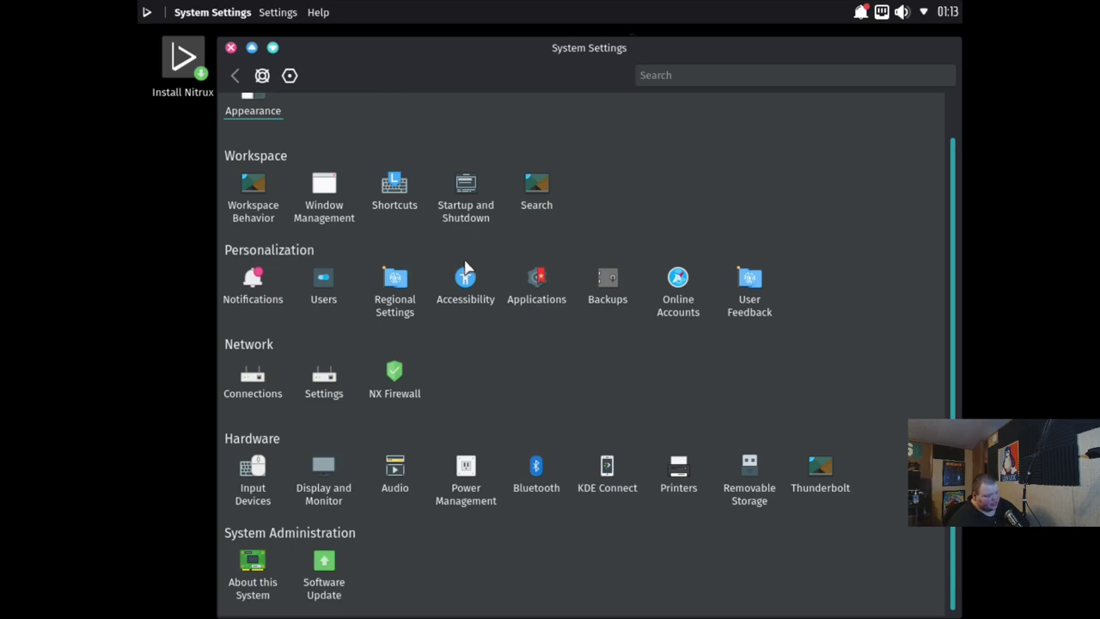
scroll(465, 268, "up", 1)
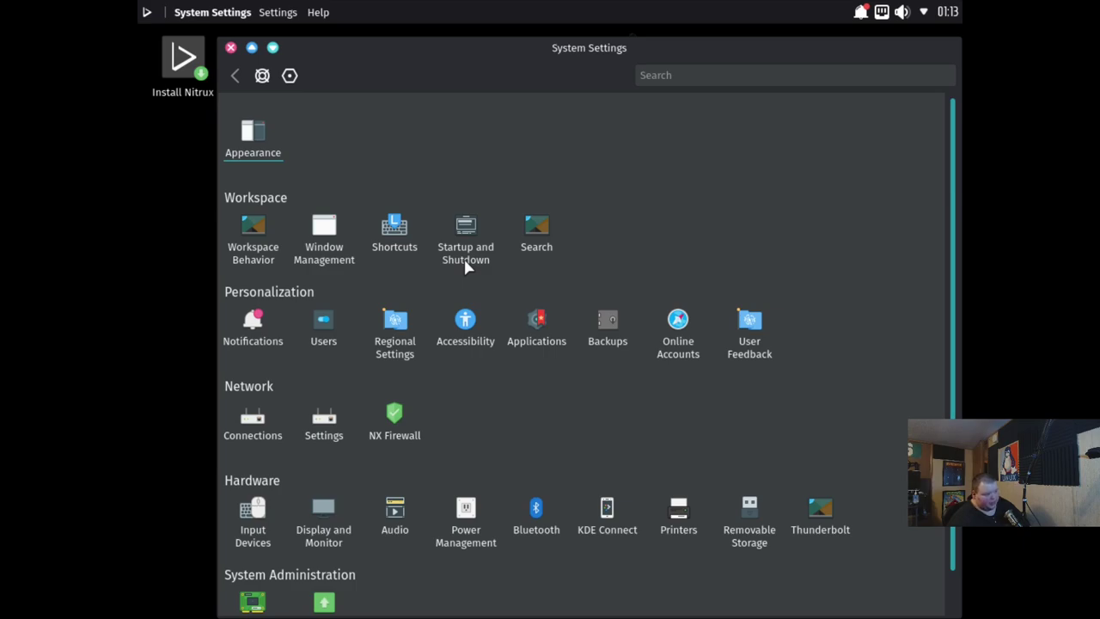
left_click(252, 236)
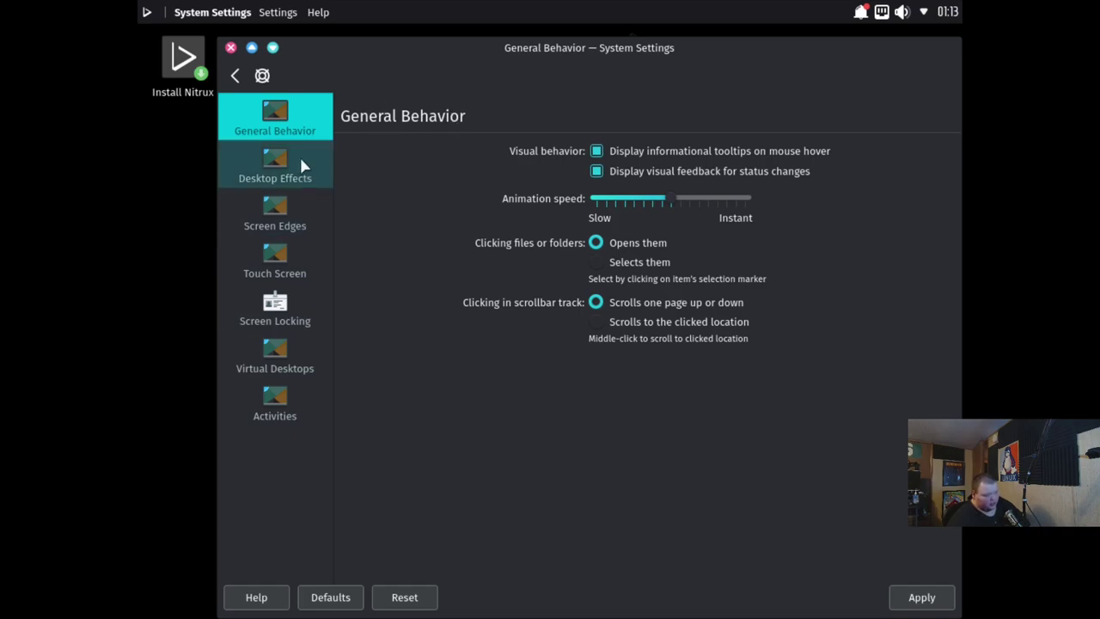
left_click(238, 77)
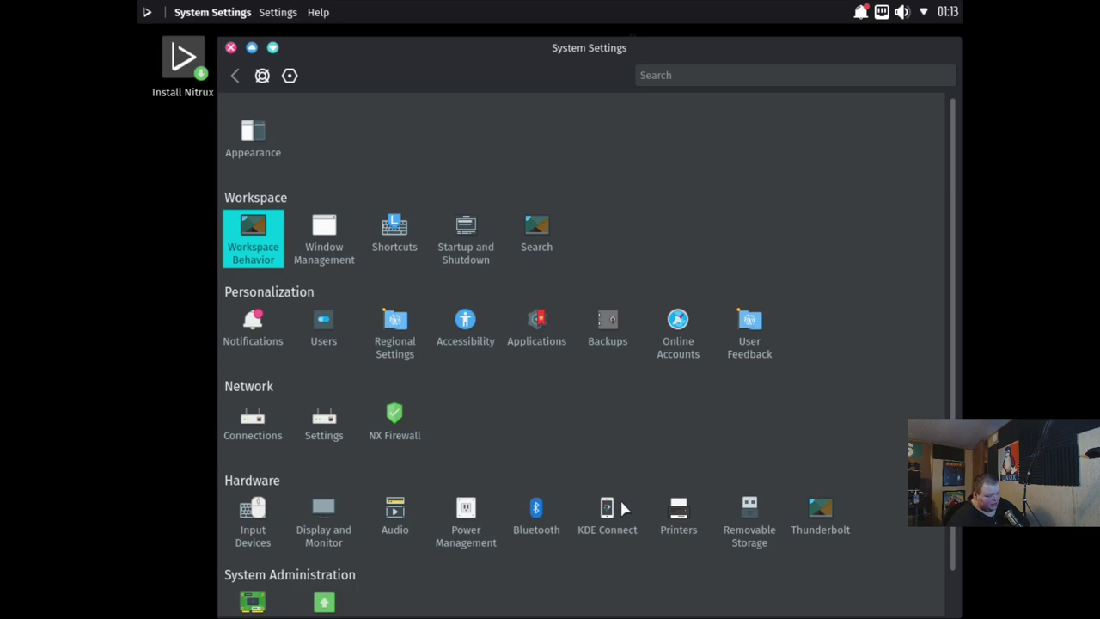
scroll(618, 442, "down", 1)
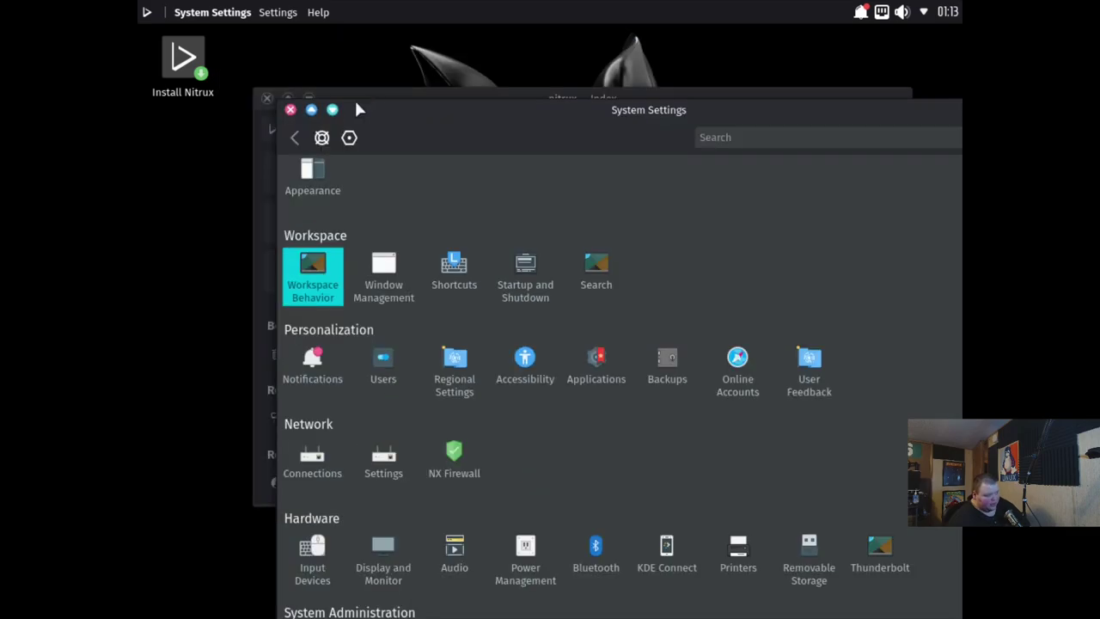
Close both windows, reopen Index and open a second nitrux home tab
left_click(297, 110)
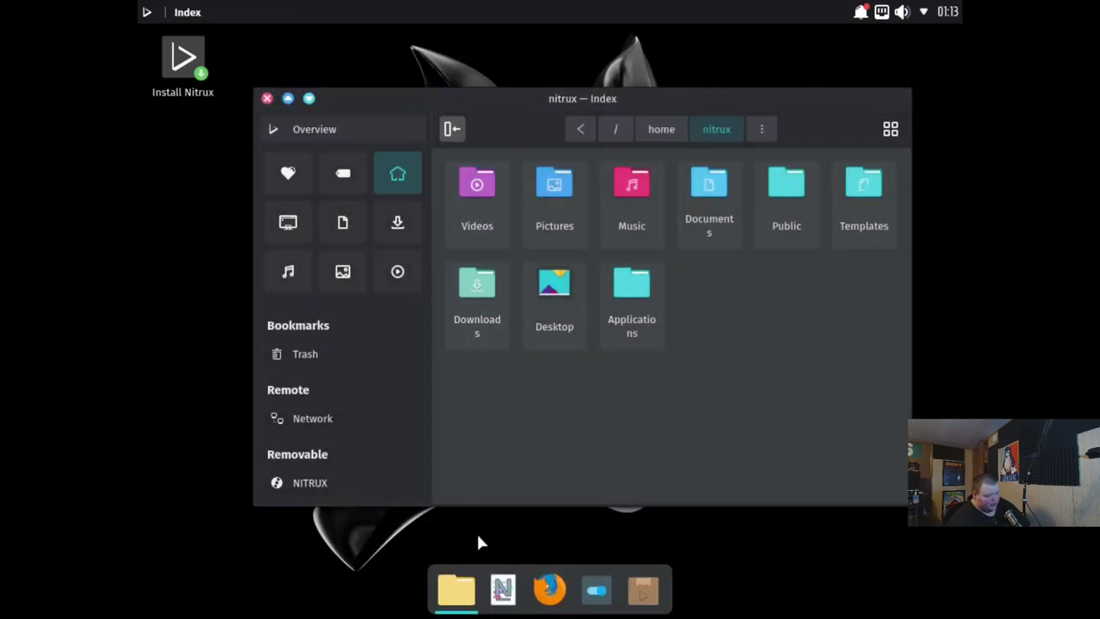
left_click(266, 98)
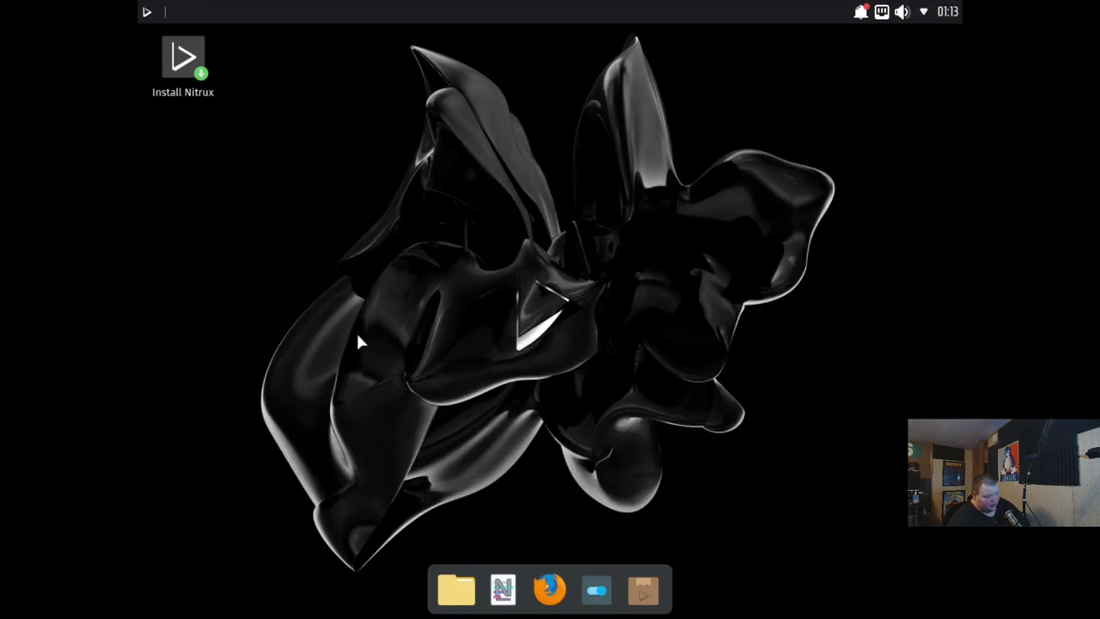
left_click(455, 592)
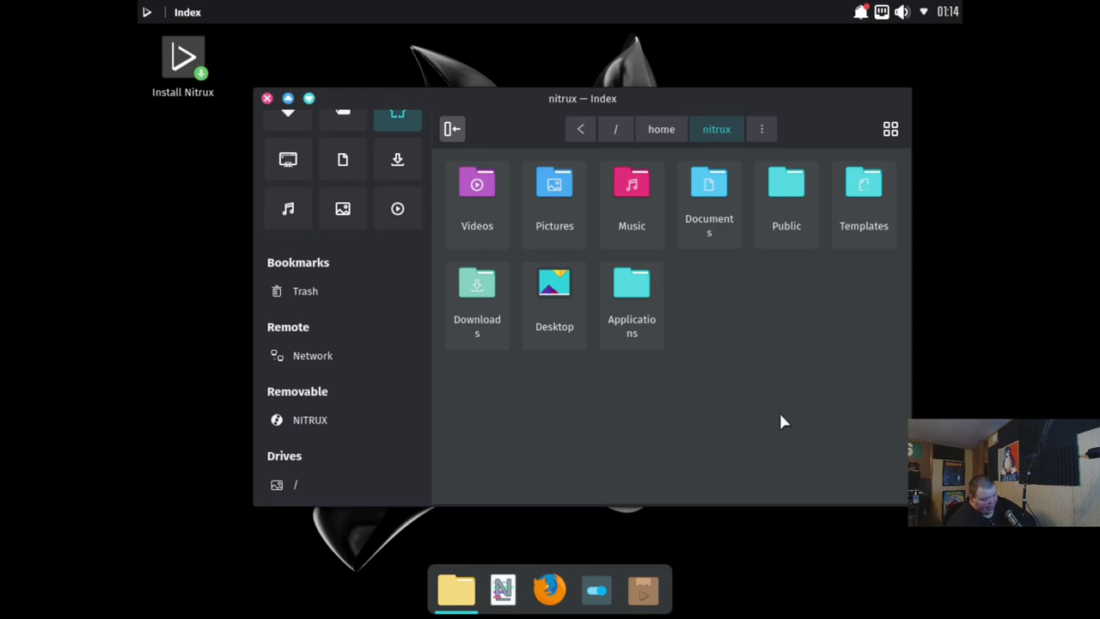
key("ctrl+t")
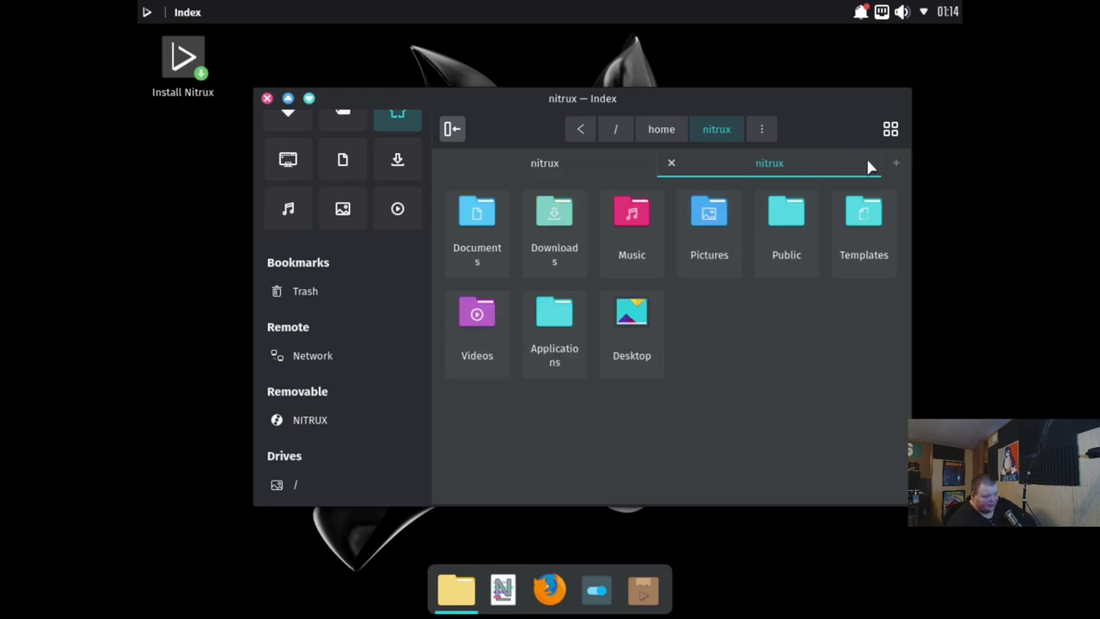
left_click(670, 163)
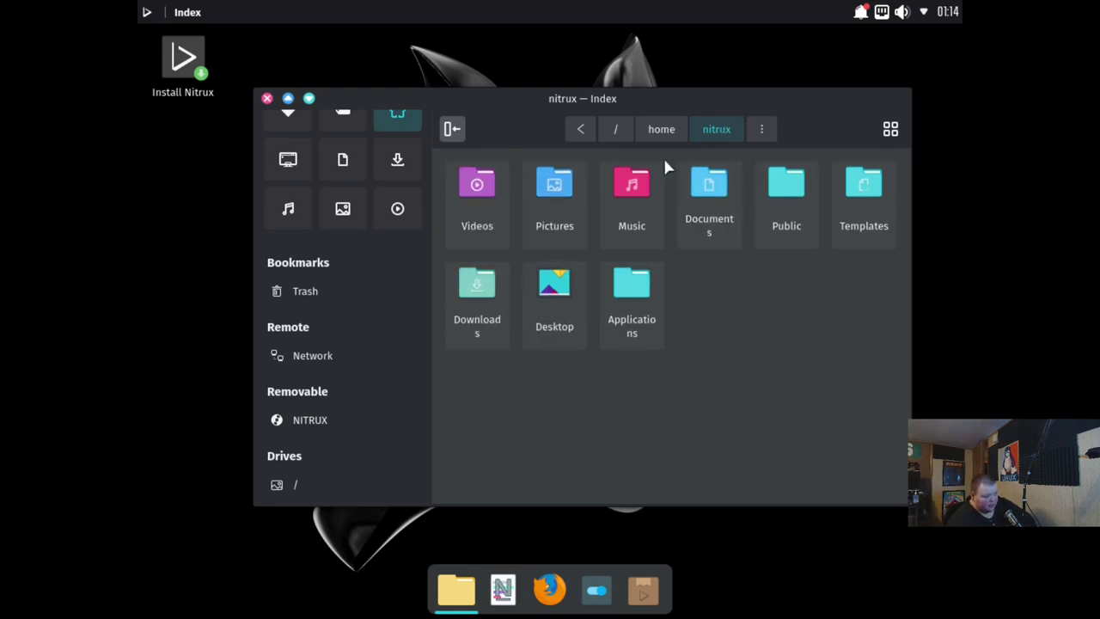
key("ctrl+t")
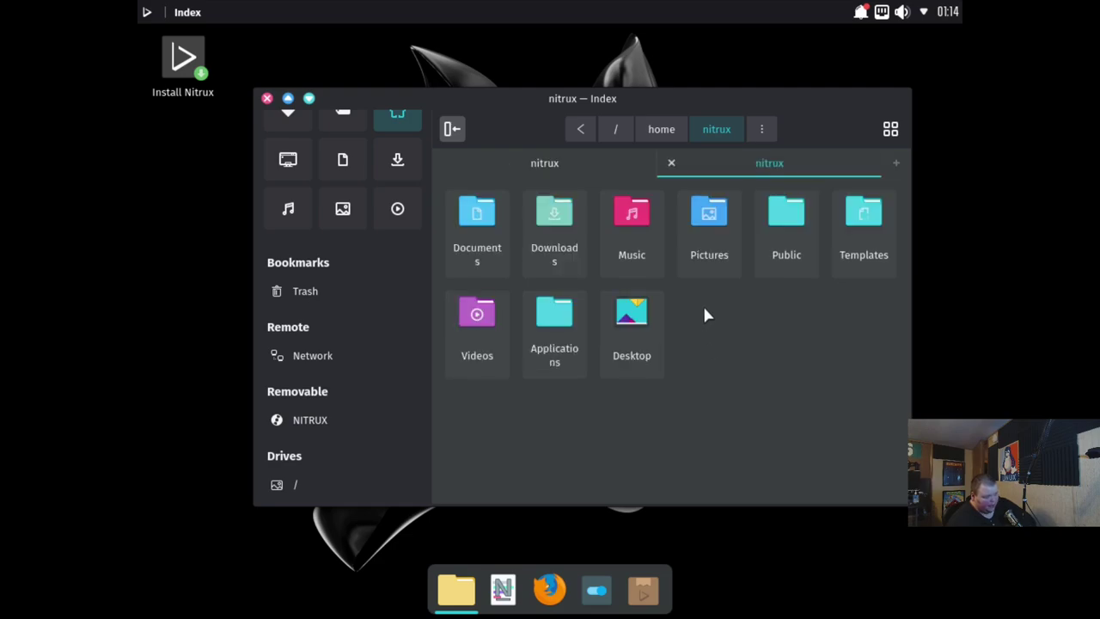
scroll(352, 377, "up", 2)
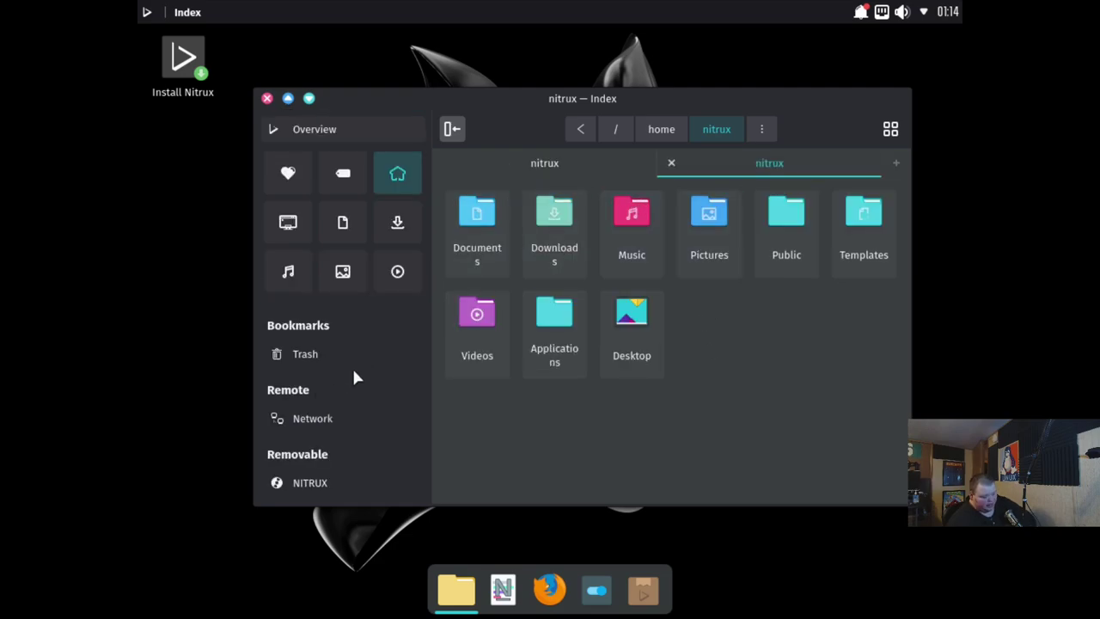
Show the filter bar, review view and sort options, and open Index Settings
key("ctrl+f")
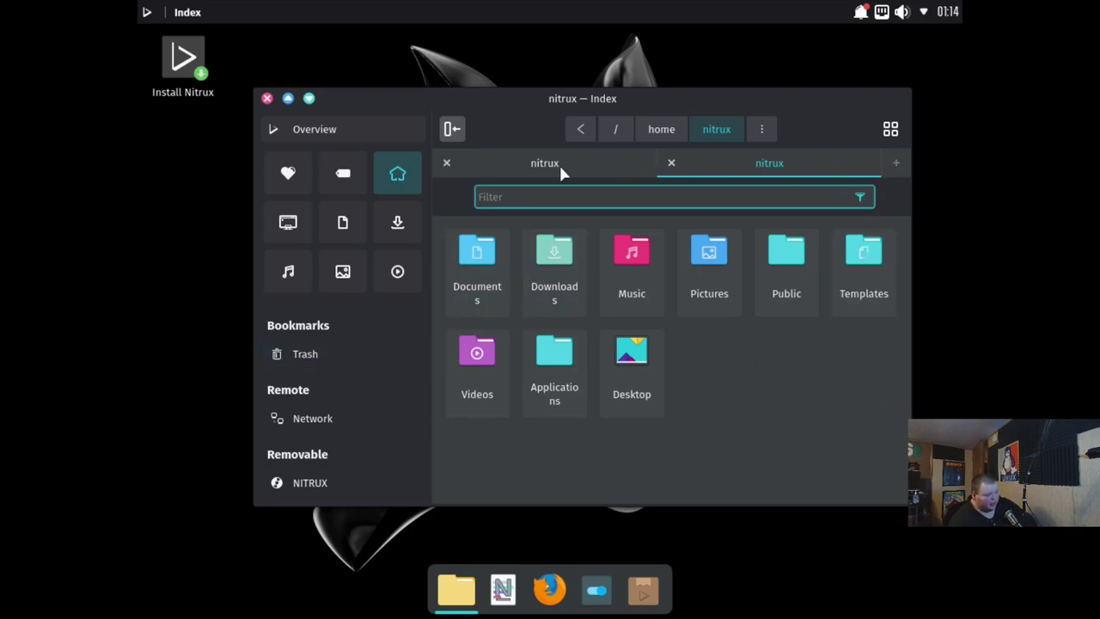
left_click(890, 129)
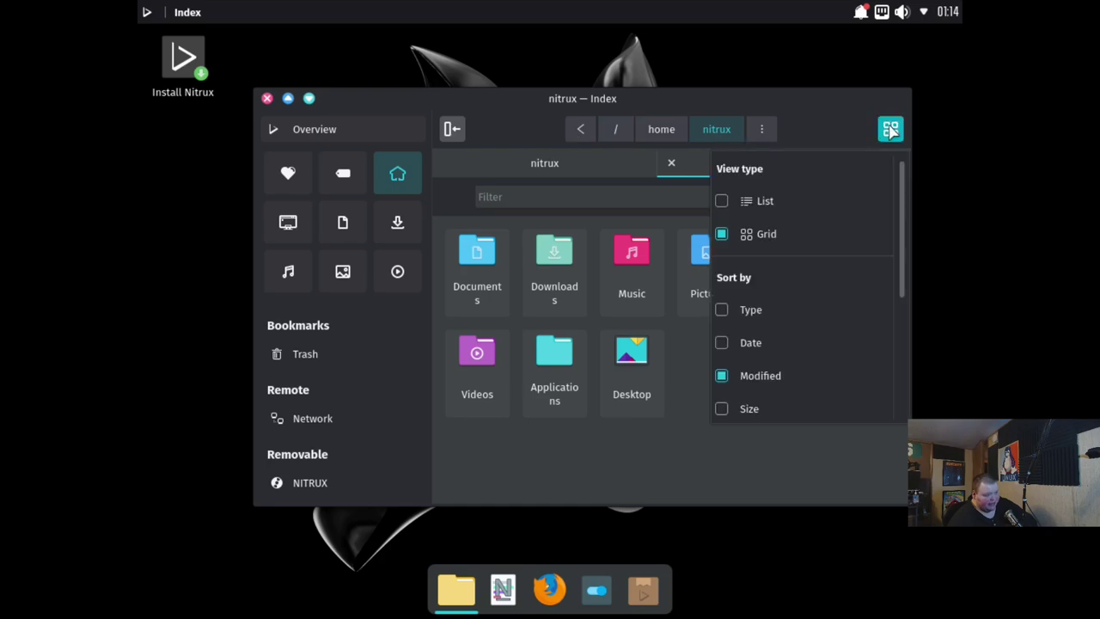
scroll(809, 333, "down", 3)
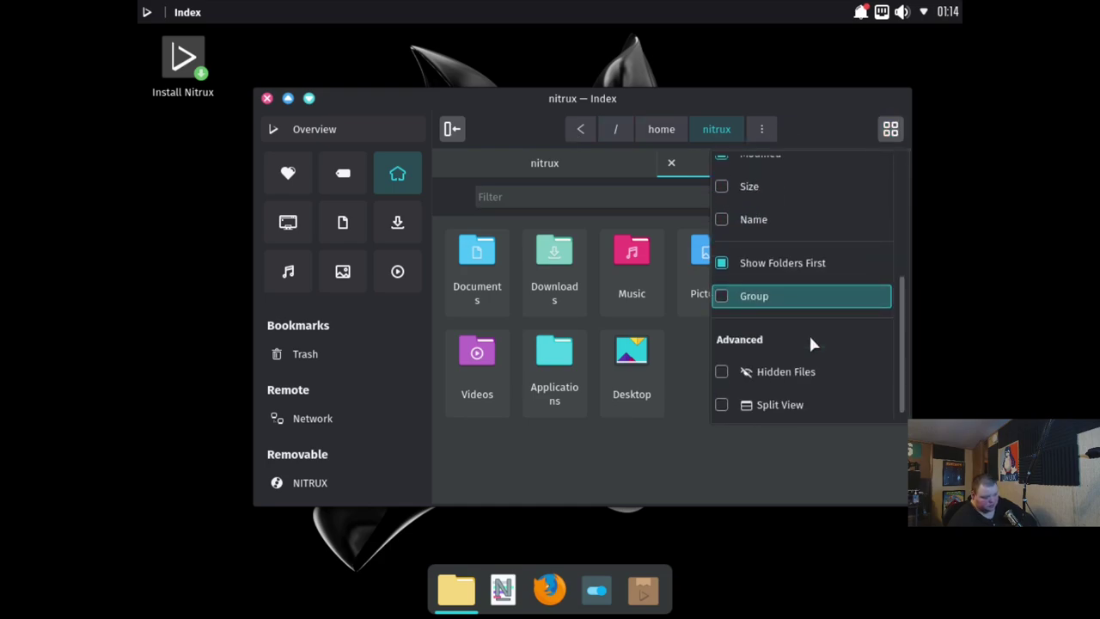
scroll(809, 333, "up", 3)
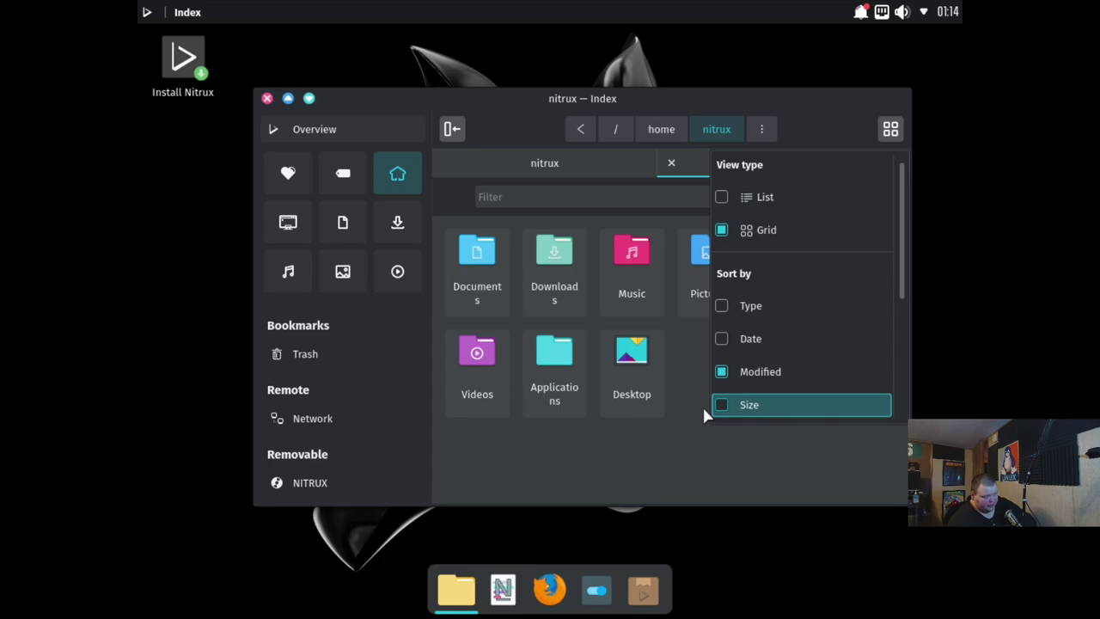
left_click(573, 467)
left_click(763, 124)
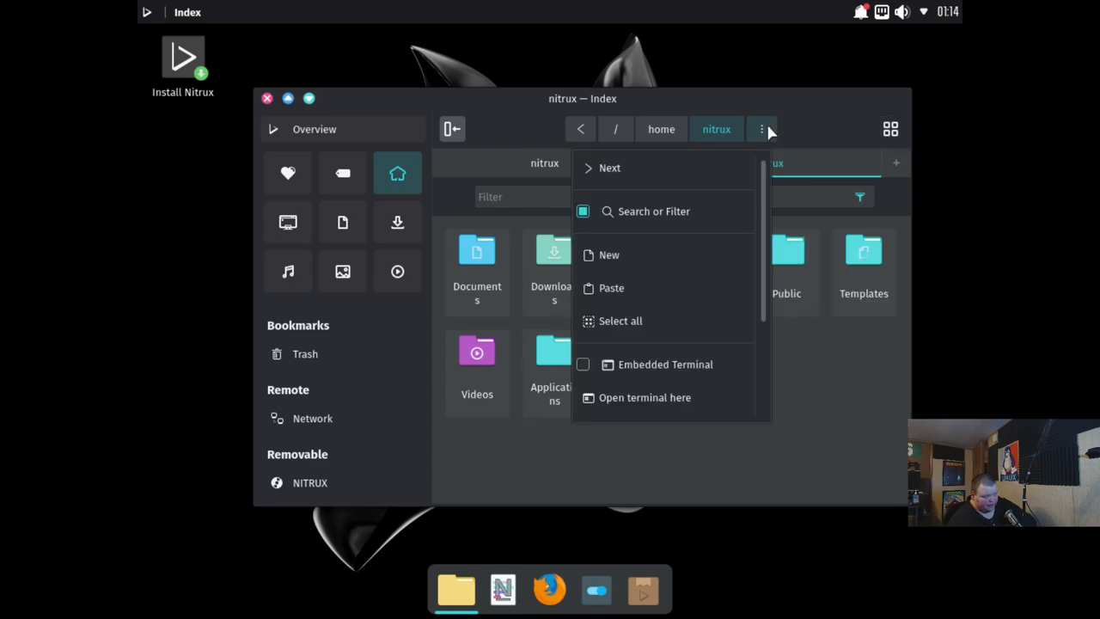
scroll(691, 392, "down", 3)
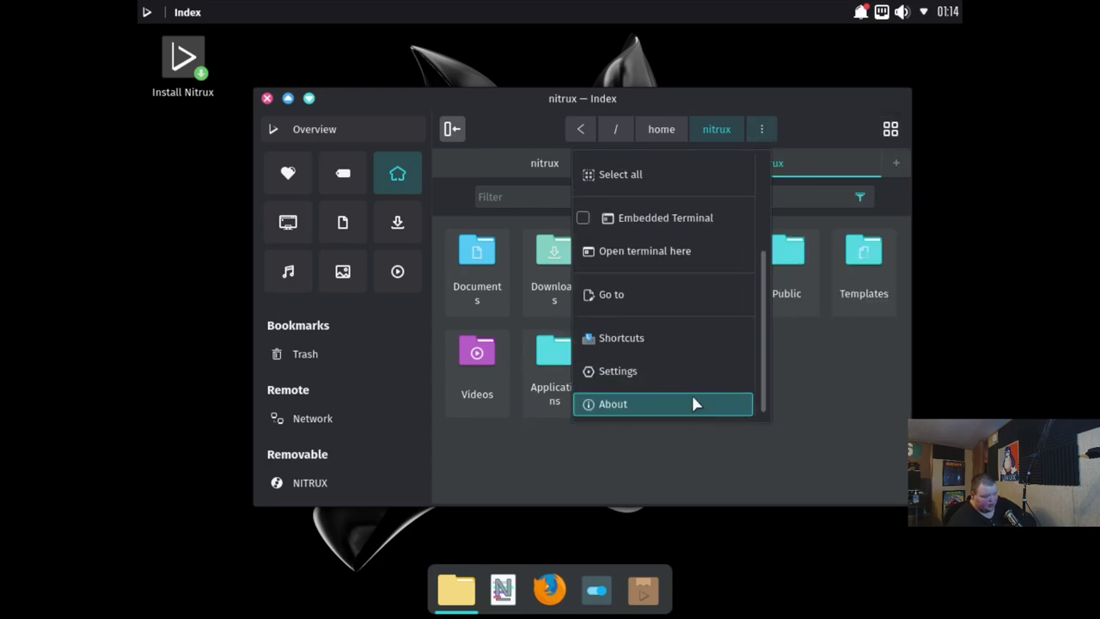
left_click(673, 386)
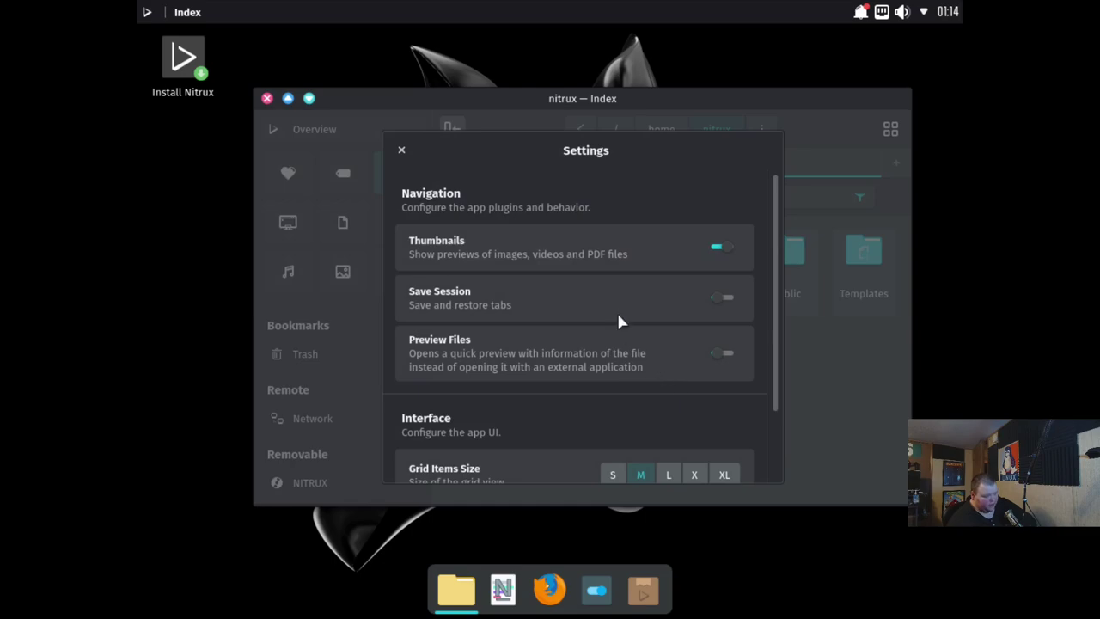
Close Index Settings, view the empty Pictures folder, then close Index
scroll(636, 404, "down", 1)
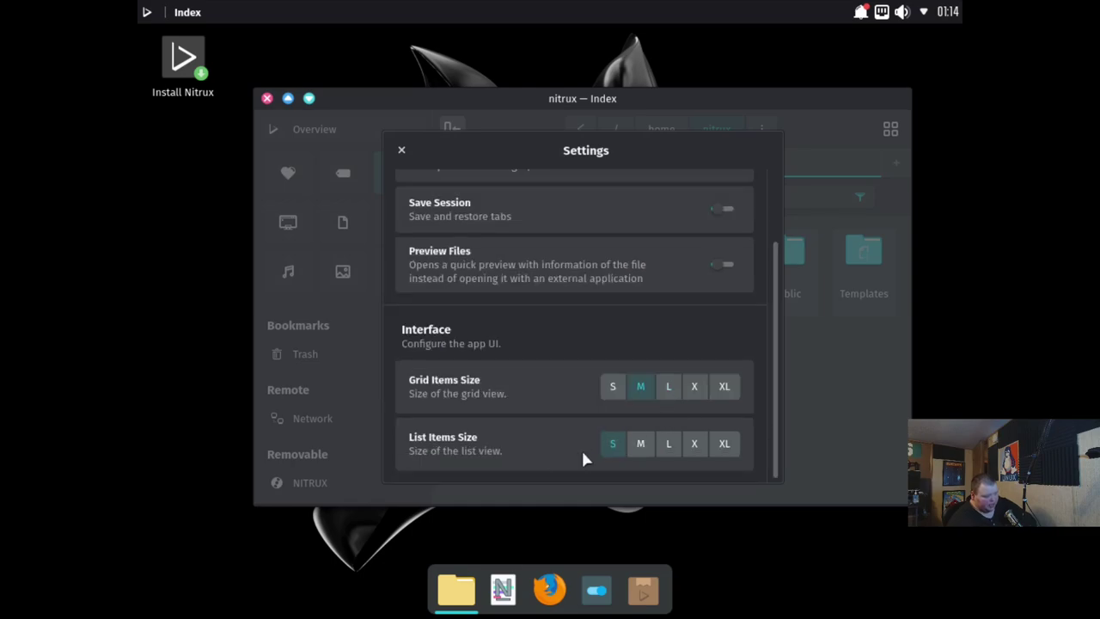
scroll(559, 417, "up", 1)
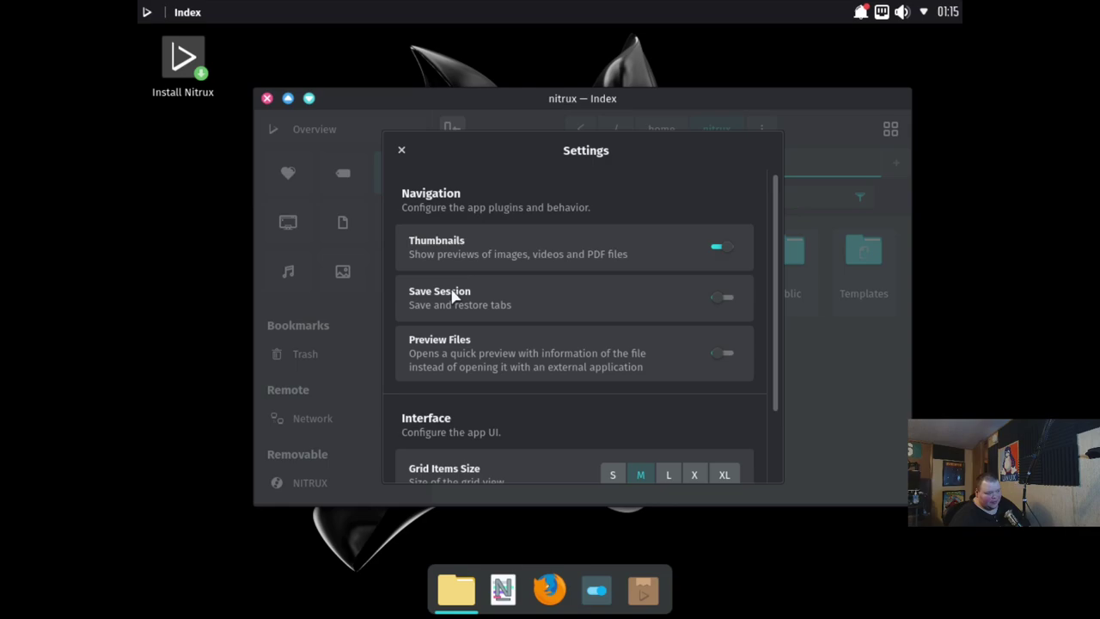
left_click(401, 149)
left_click(707, 250)
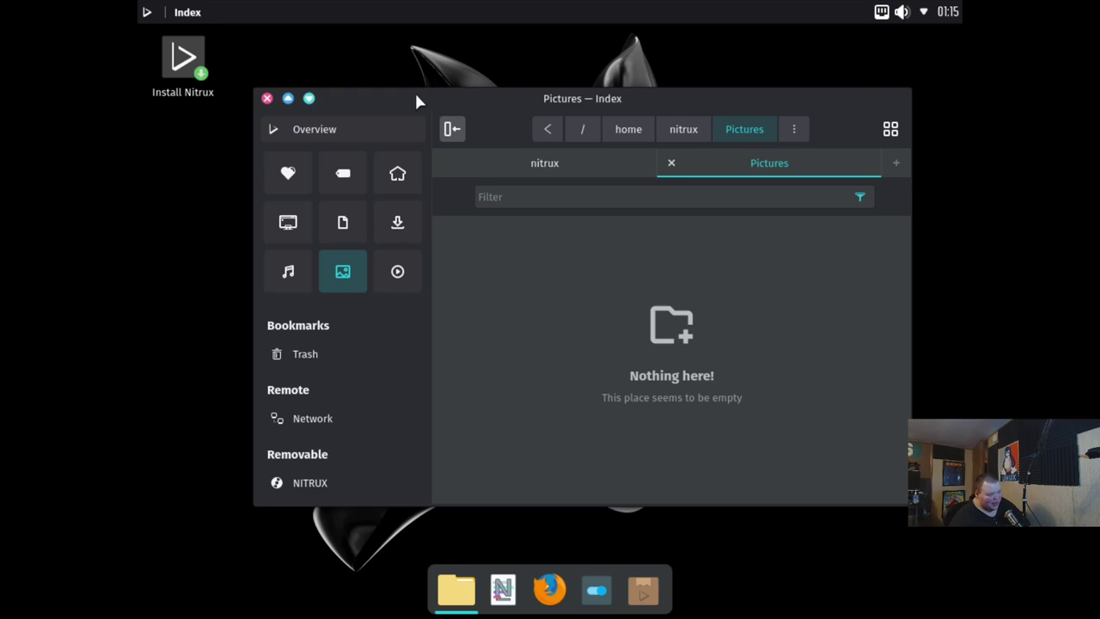
mouse_move(416, 100)
left_mouse_down()
mouse_move(435, 106)
mouse_move(425, 96)
left_mouse_up()
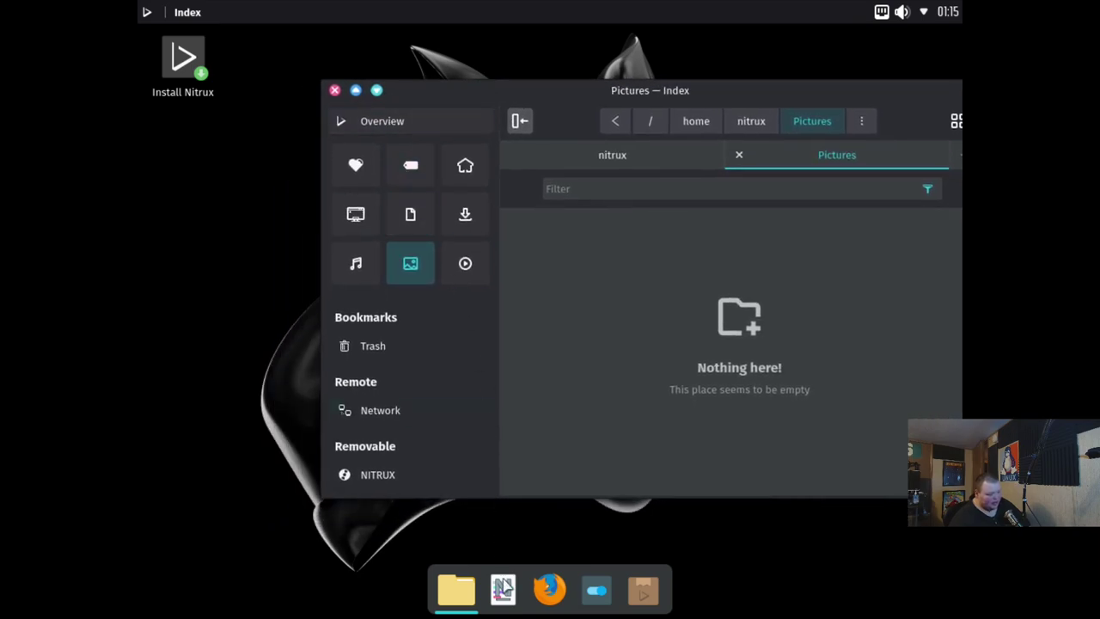
left_click(335, 90)
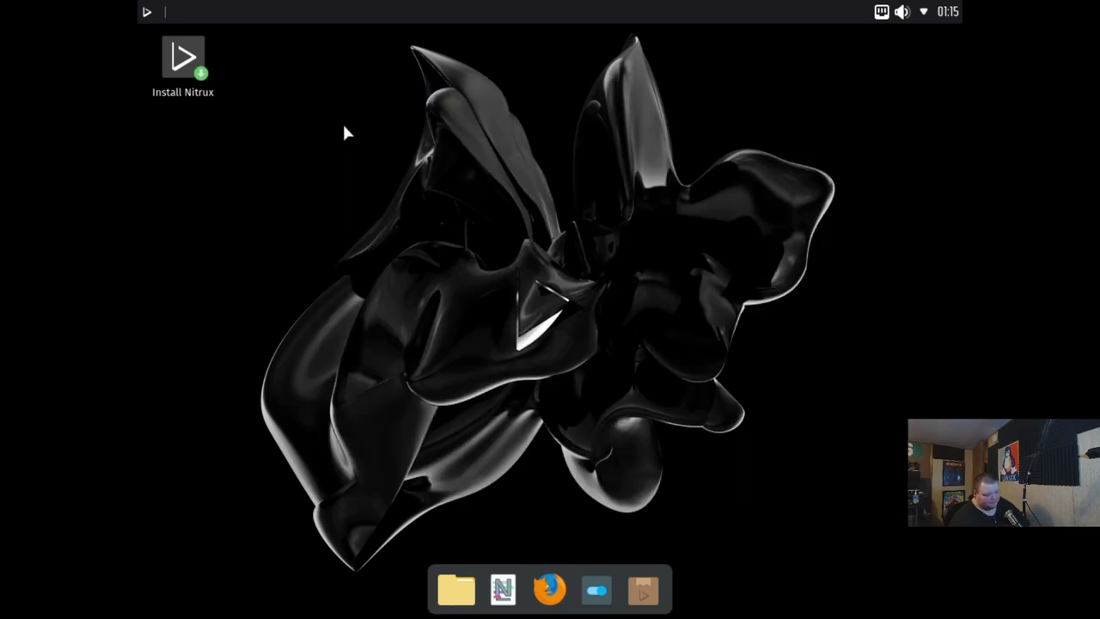
Launch Nota and enable the Syntax Highlighting Languages option in its settings
left_click(505, 595)
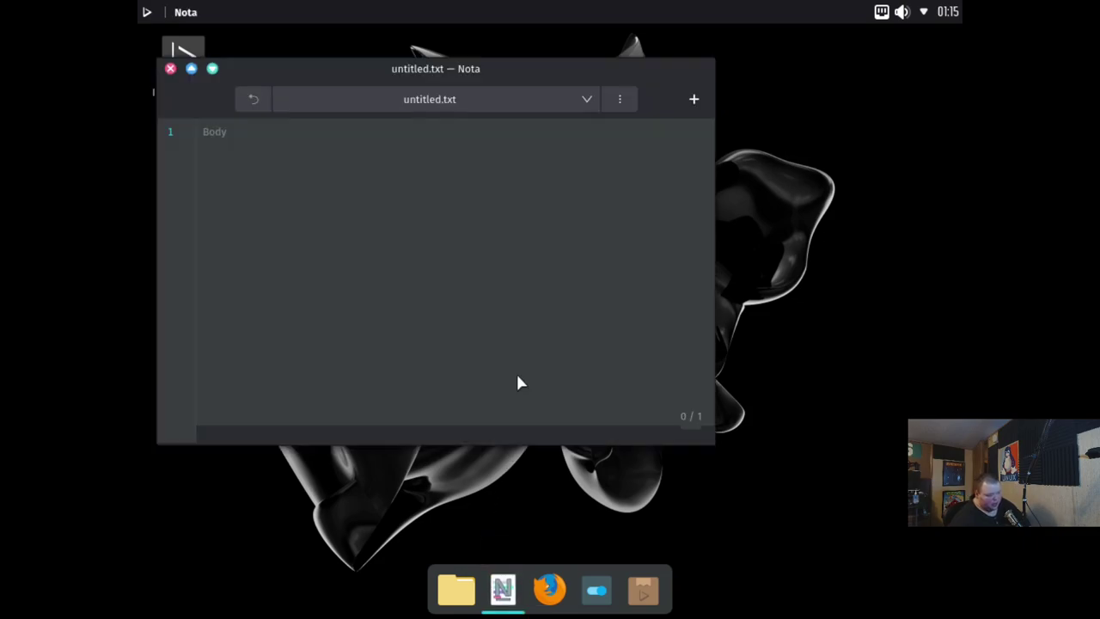
left_click_drag(417, 74, 612, 90)
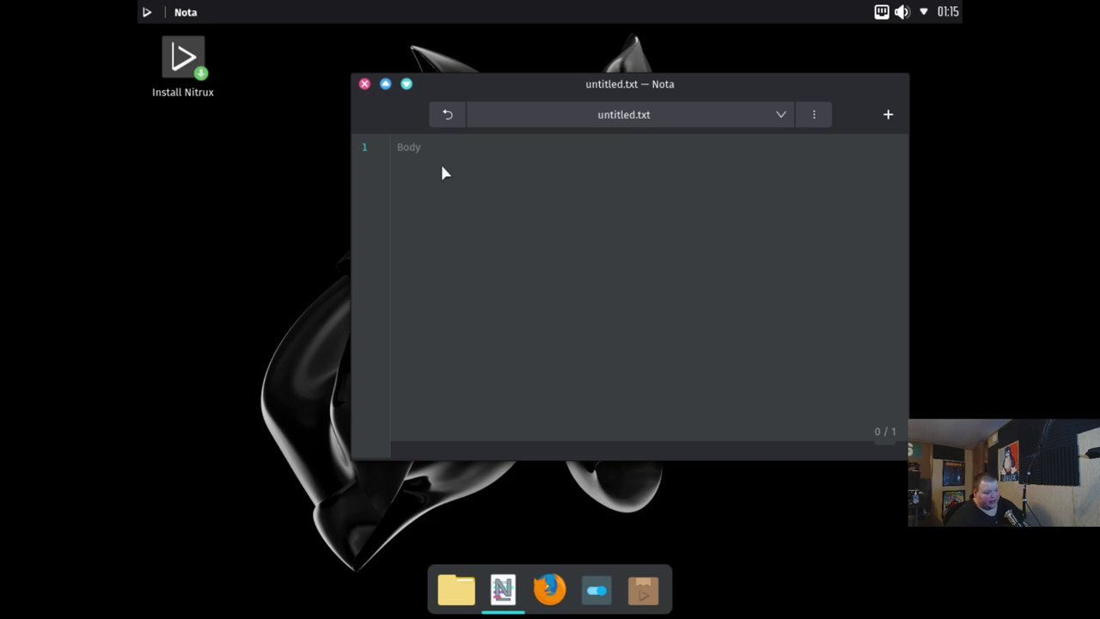
left_click(808, 113)
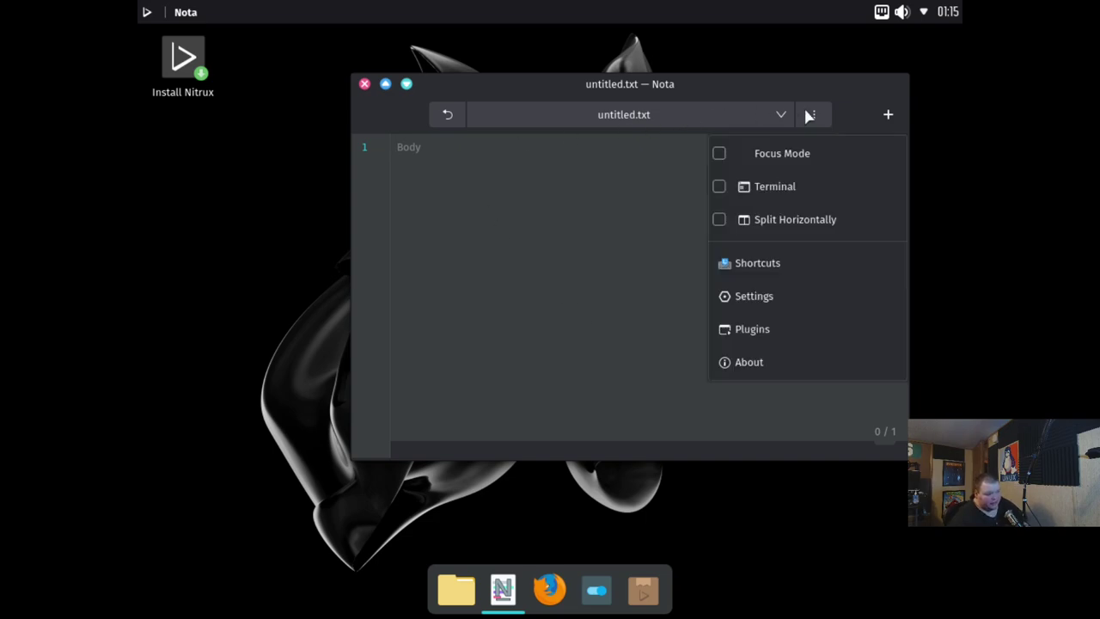
left_click(788, 298)
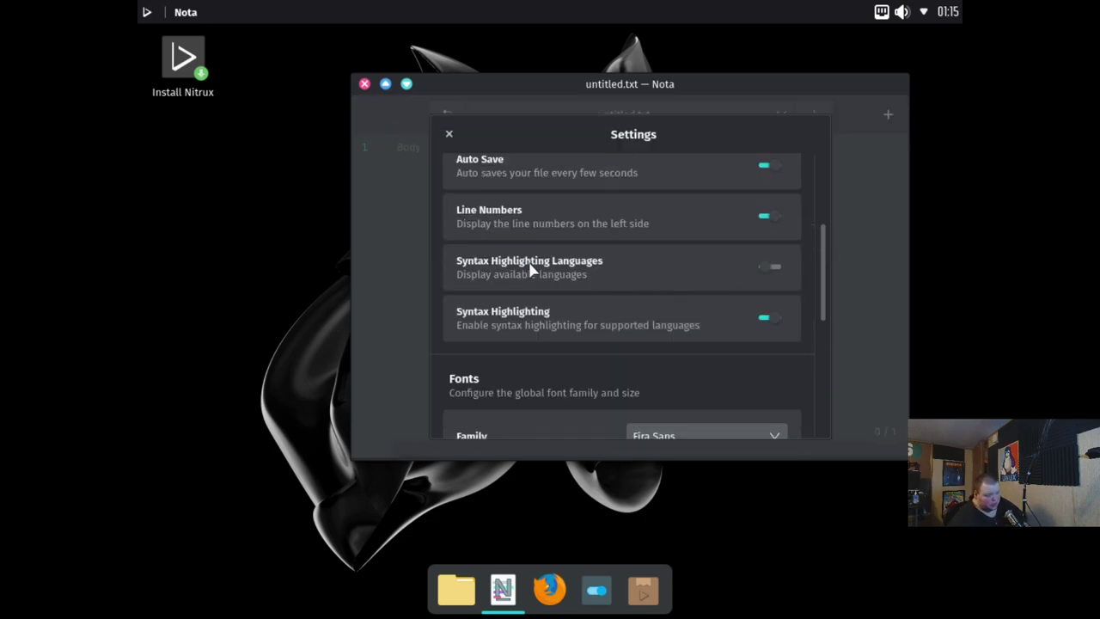
left_click(768, 268)
scroll(624, 230, "up", 5)
left_click(448, 135)
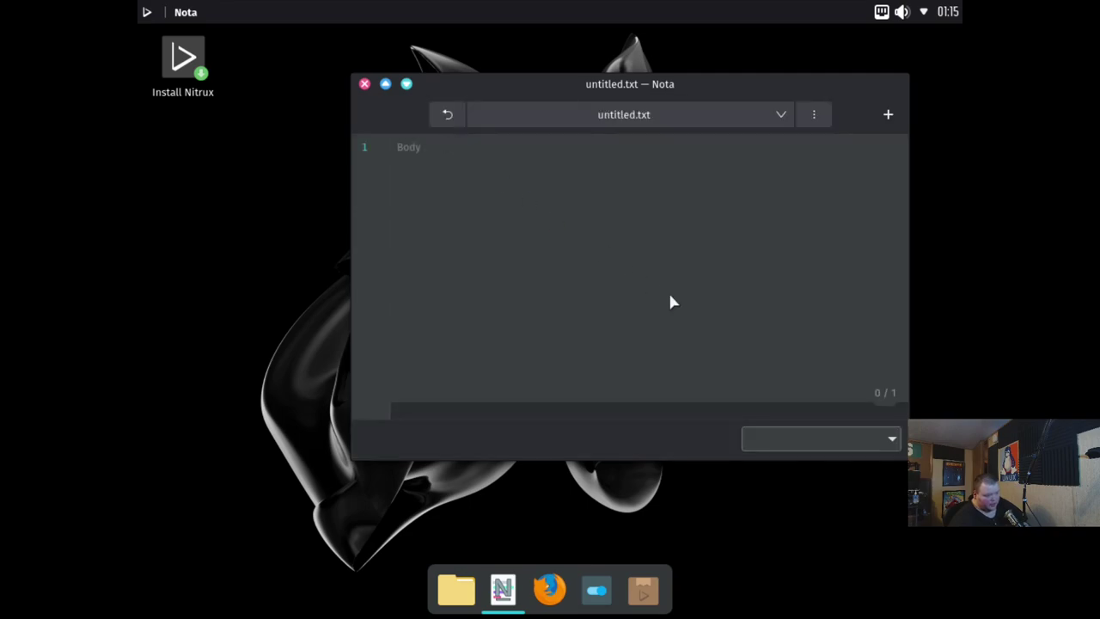
Set highlighting to Varnish Test Case language, then close Nota discarding untitled.txt
left_click(851, 440)
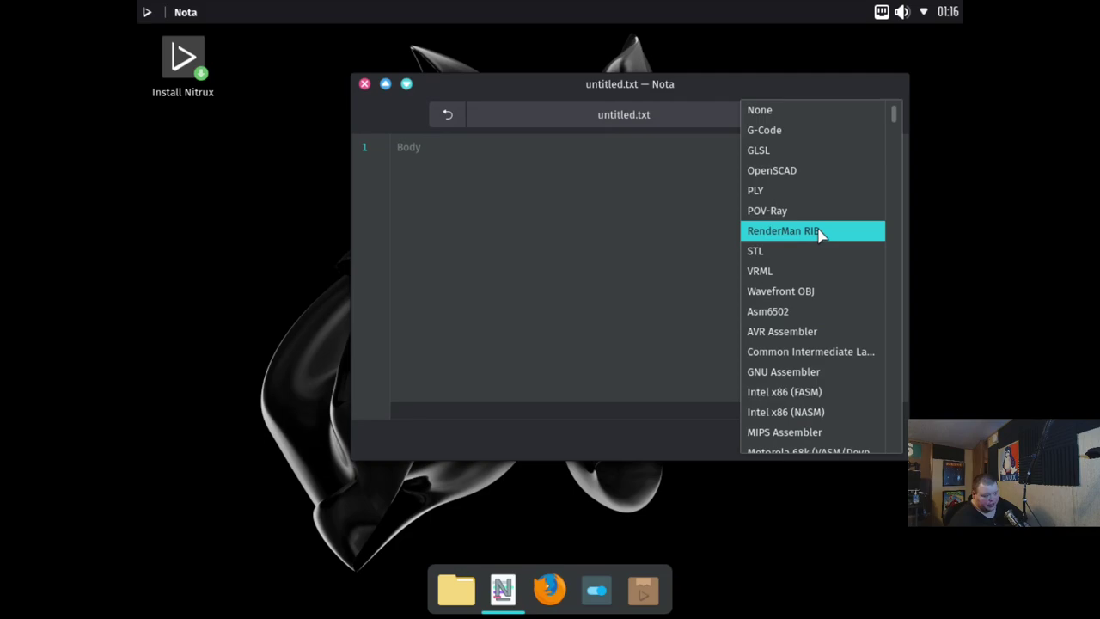
scroll(819, 234, "down", 10)
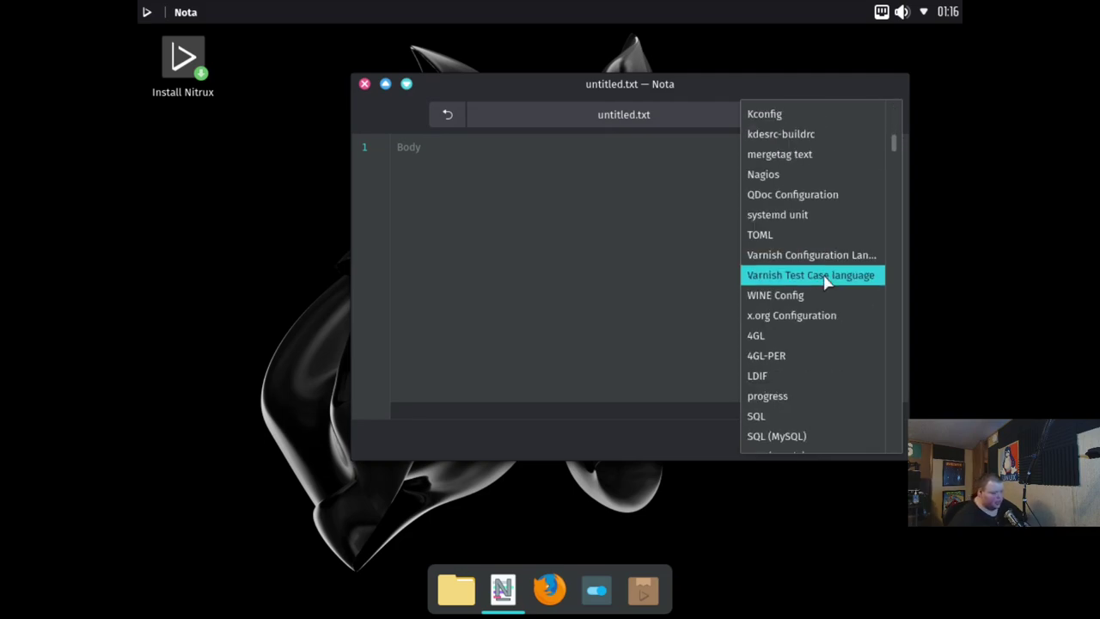
left_click(810, 277)
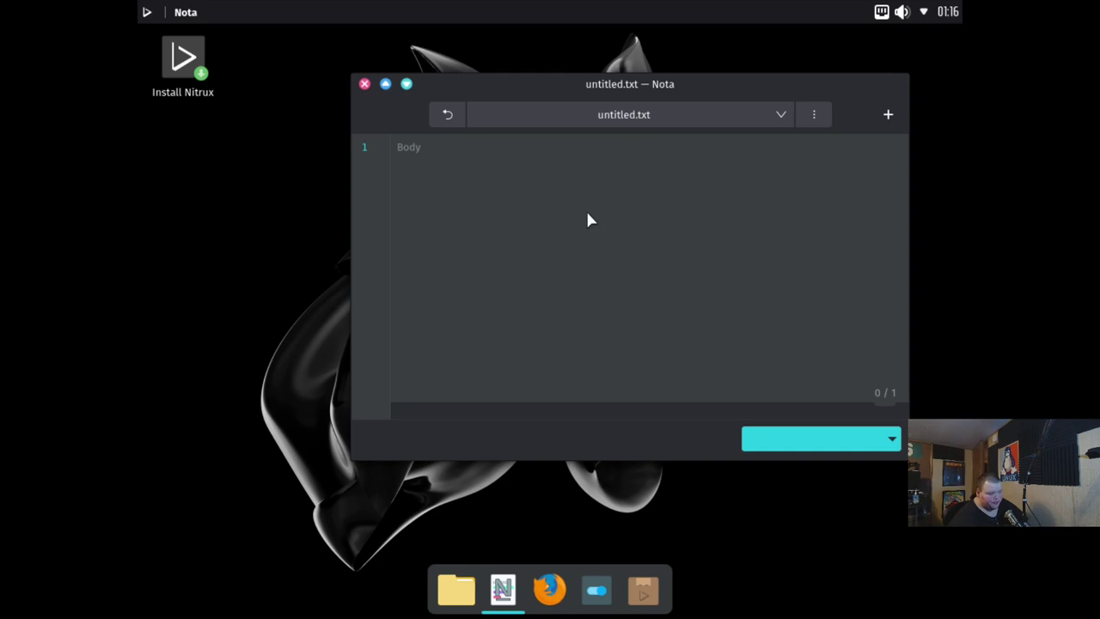
left_click(364, 84)
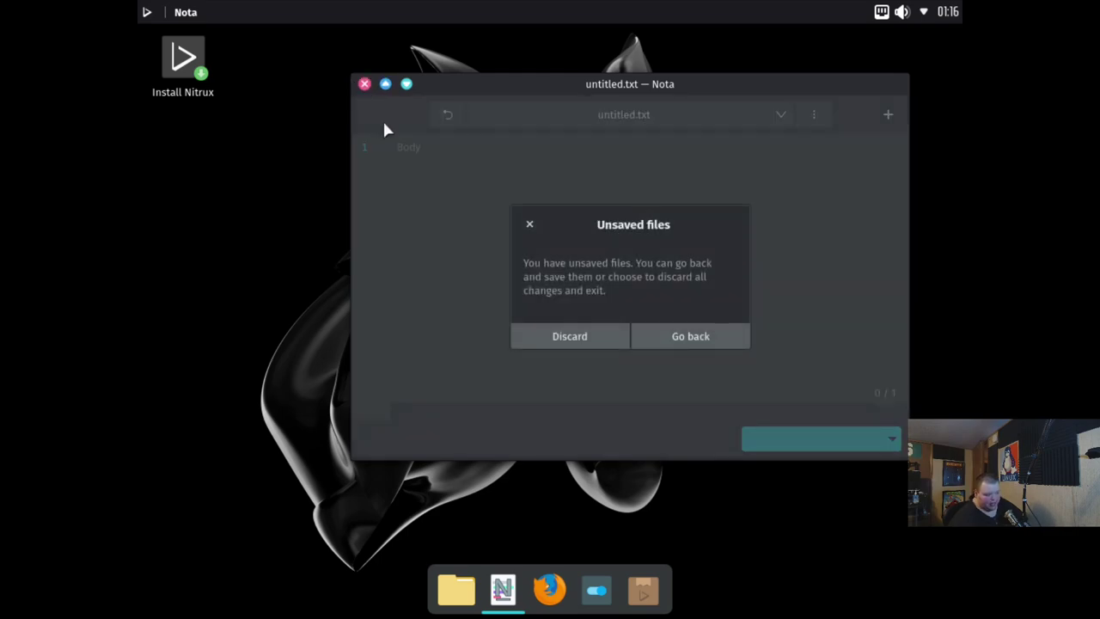
left_click(552, 337)
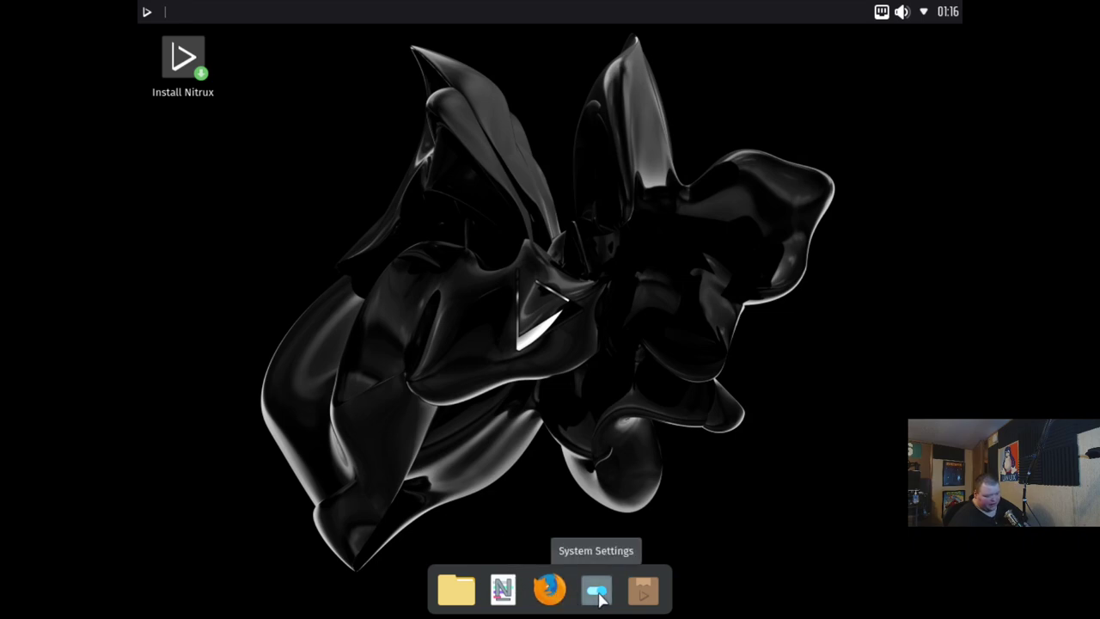
Launch NX Software Center from the dock and maximize its window
left_click(644, 593)
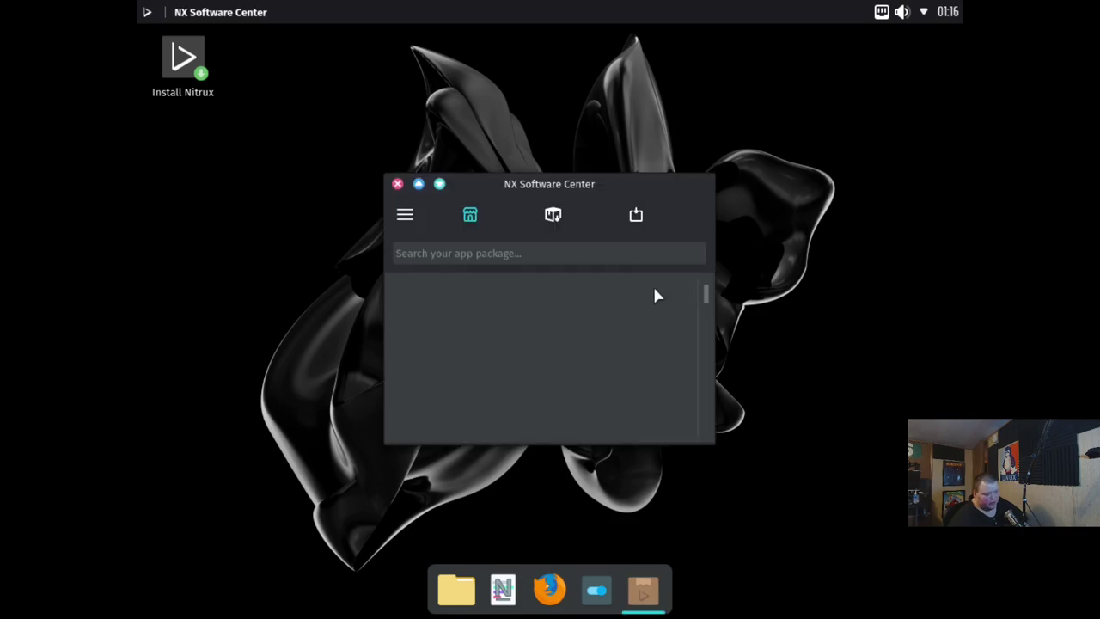
left_click_drag(565, 189, 503, 1)
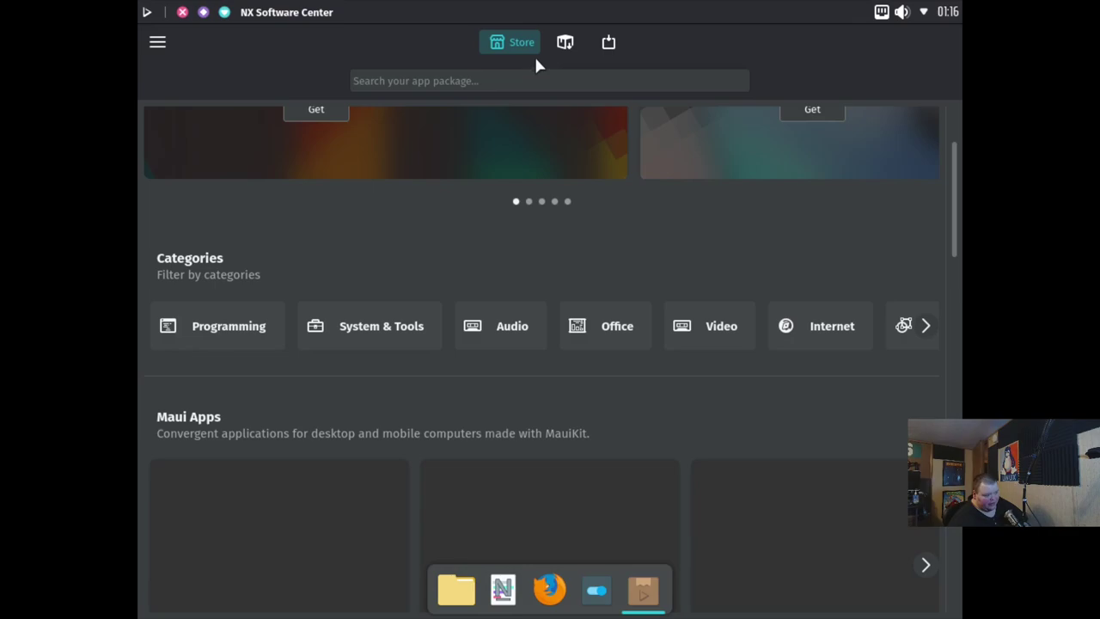
left_click_drag(630, 42, 620, 1)
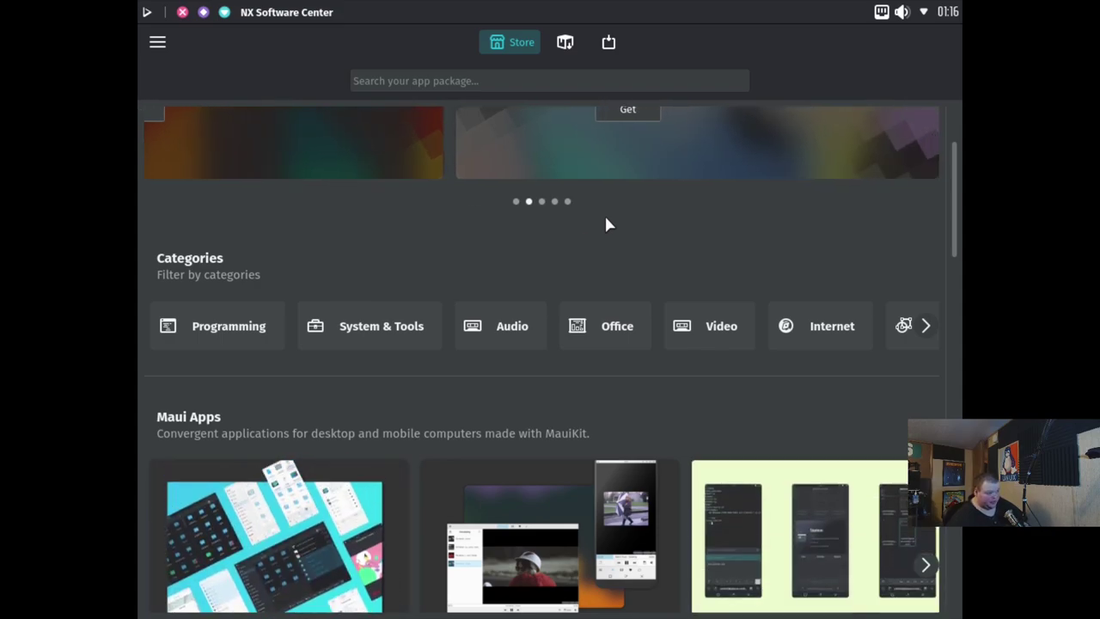
Browse the Store page and advance the Maui Apps row by two apps
scroll(472, 226, "down", 6)
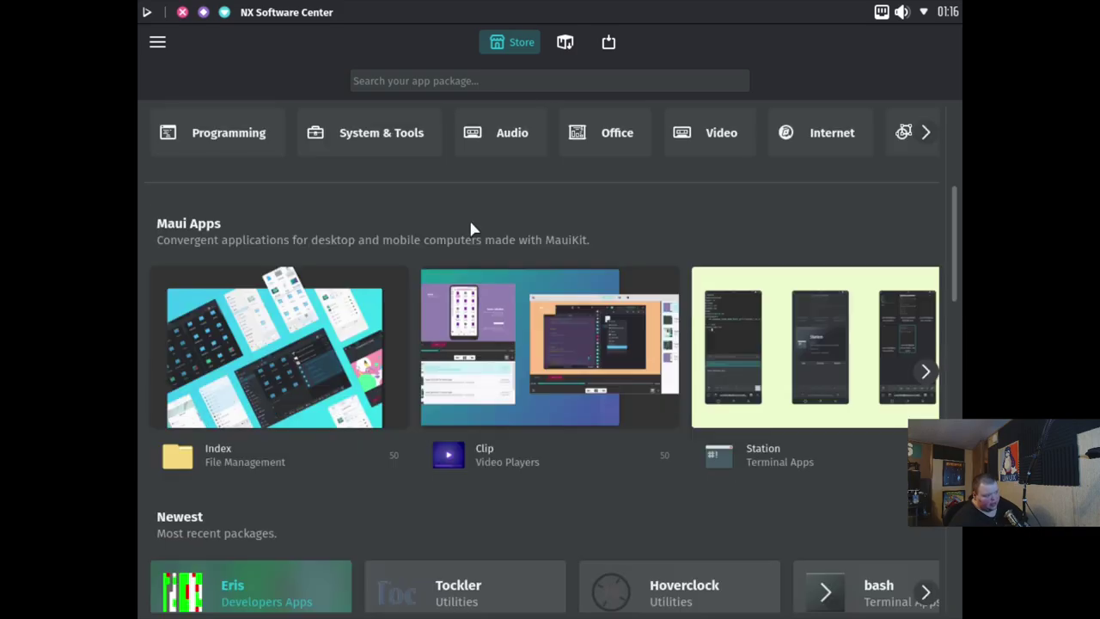
scroll(472, 232, "down", 4)
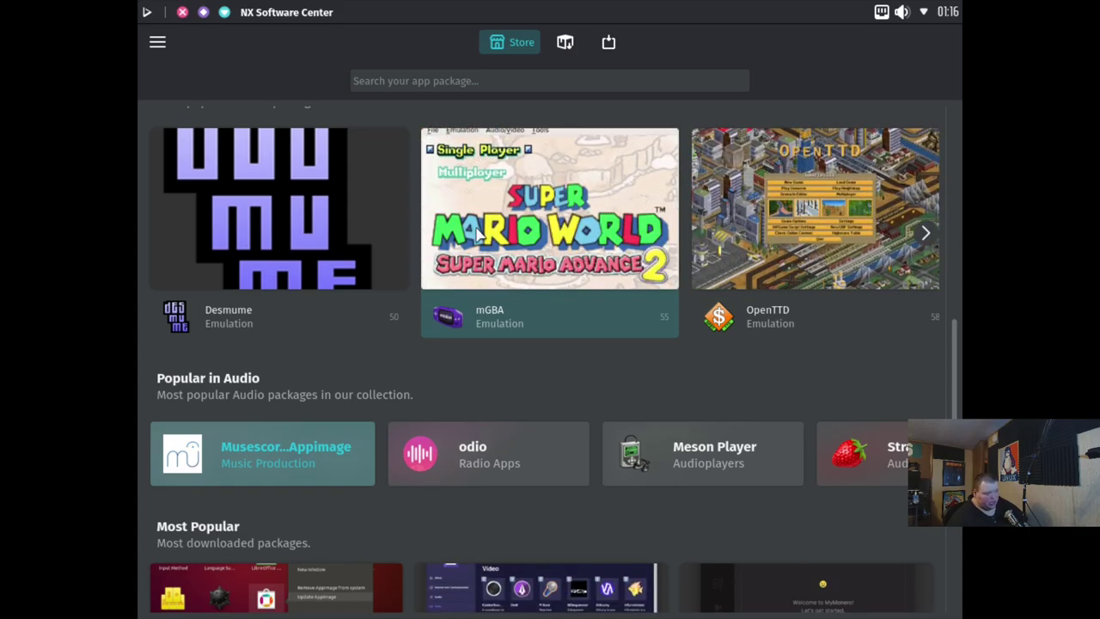
scroll(474, 234, "up", 5)
scroll(540, 238, "up", 5)
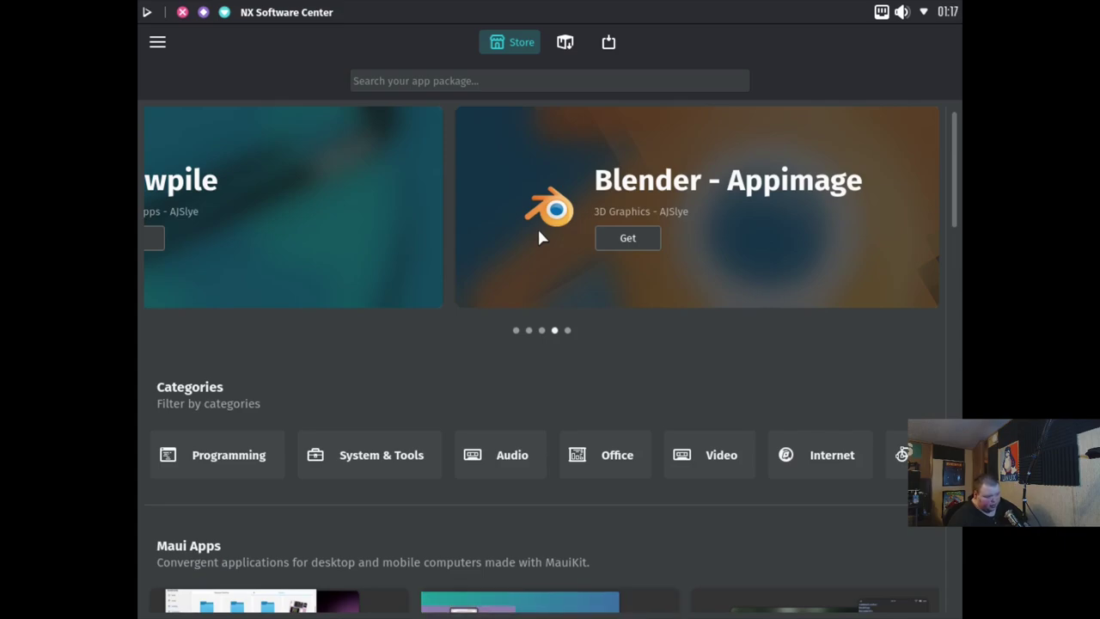
scroll(634, 270, "down", 3)
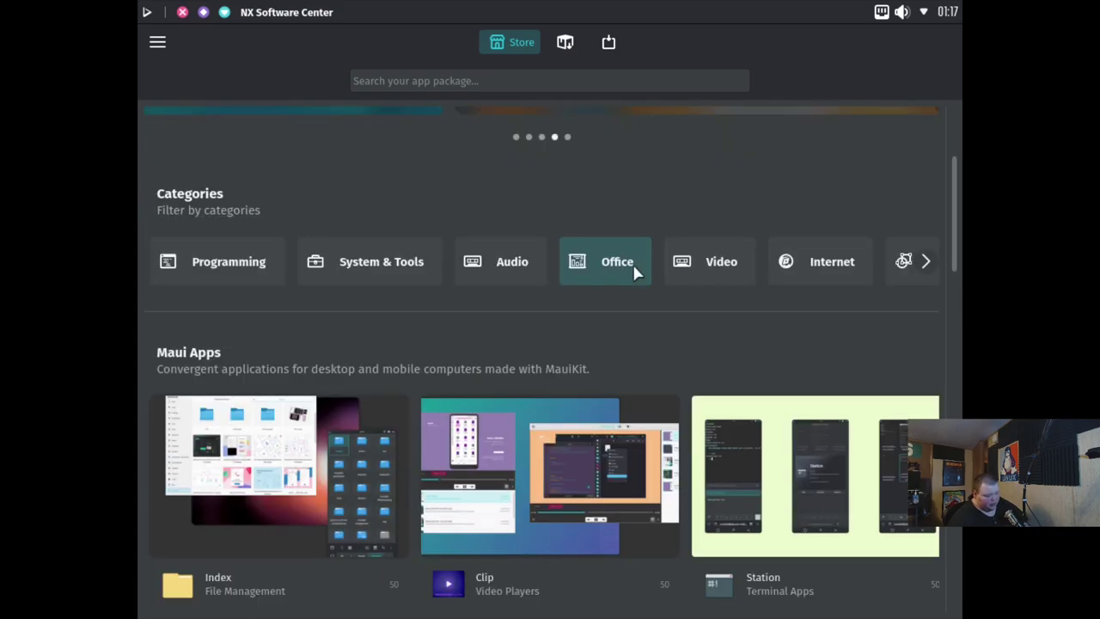
scroll(588, 392, "down", 2)
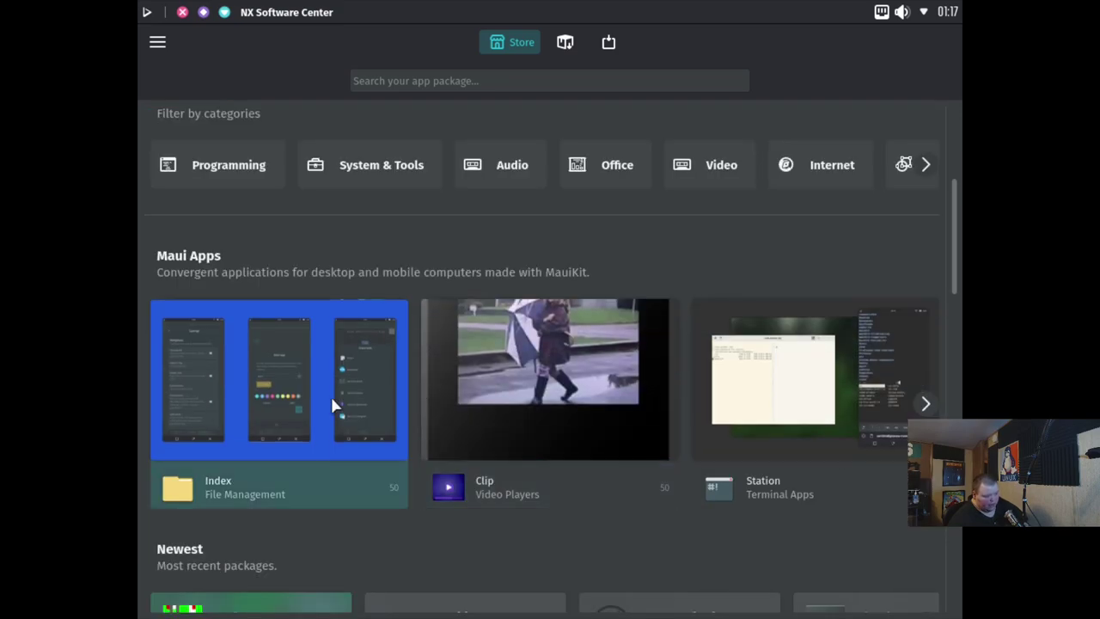
left_click(925, 403)
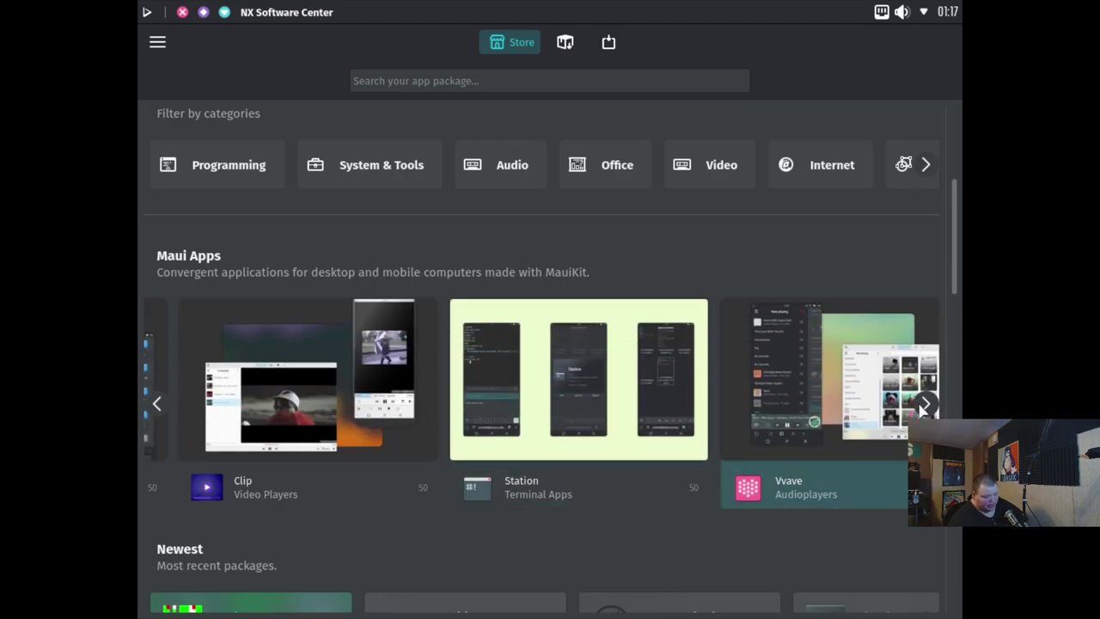
left_click(925, 405)
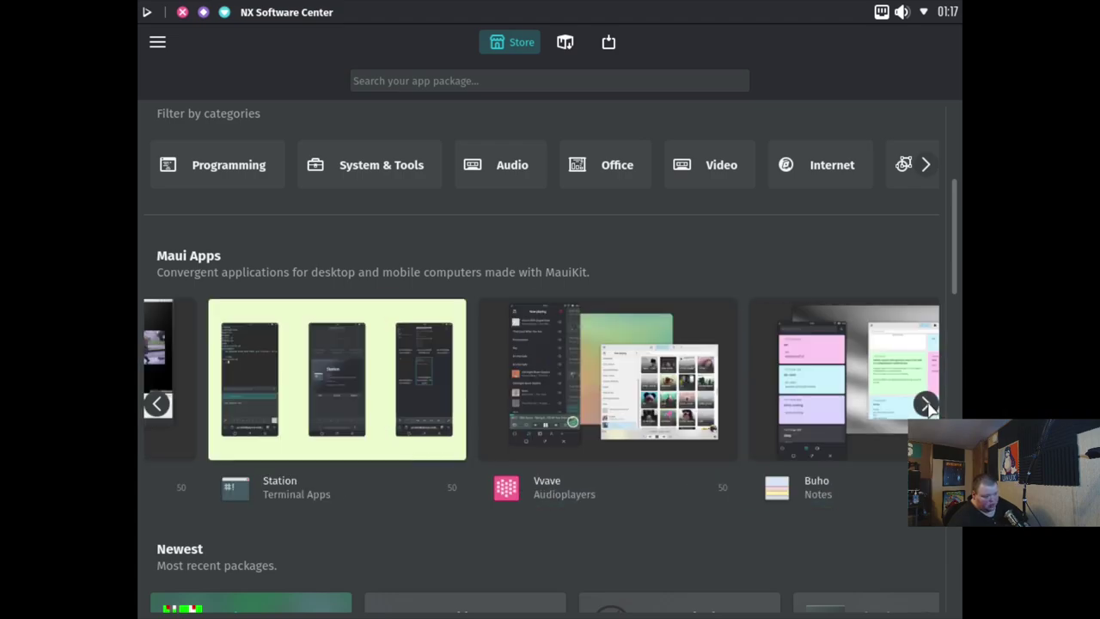
Open the Maui Pix detail page and re-maximize the store window
left_click(925, 405)
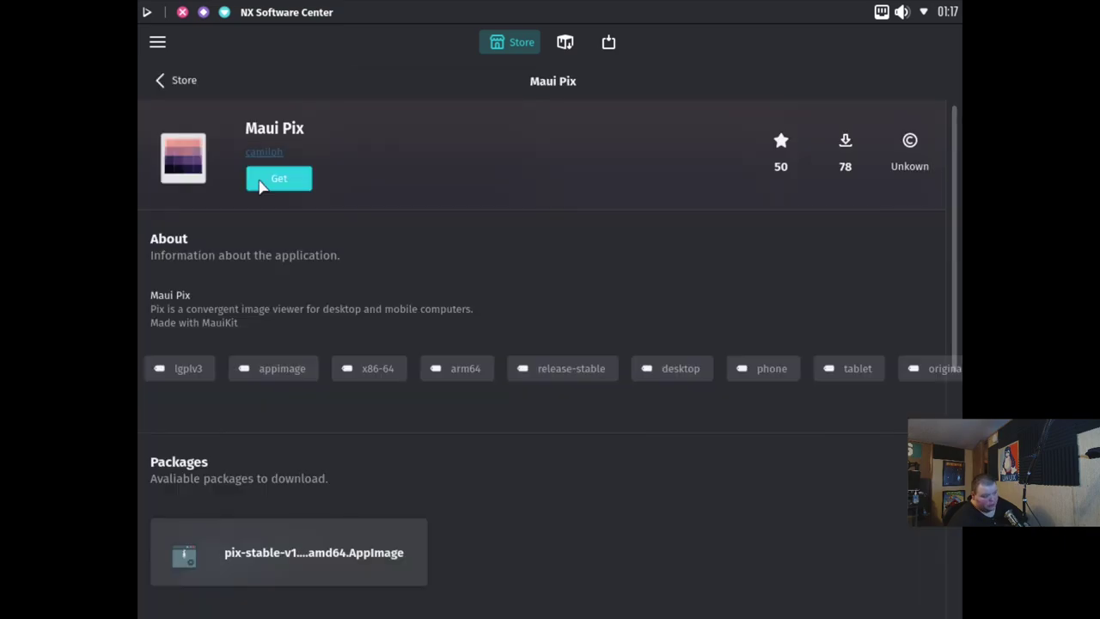
scroll(258, 184, "down", 5)
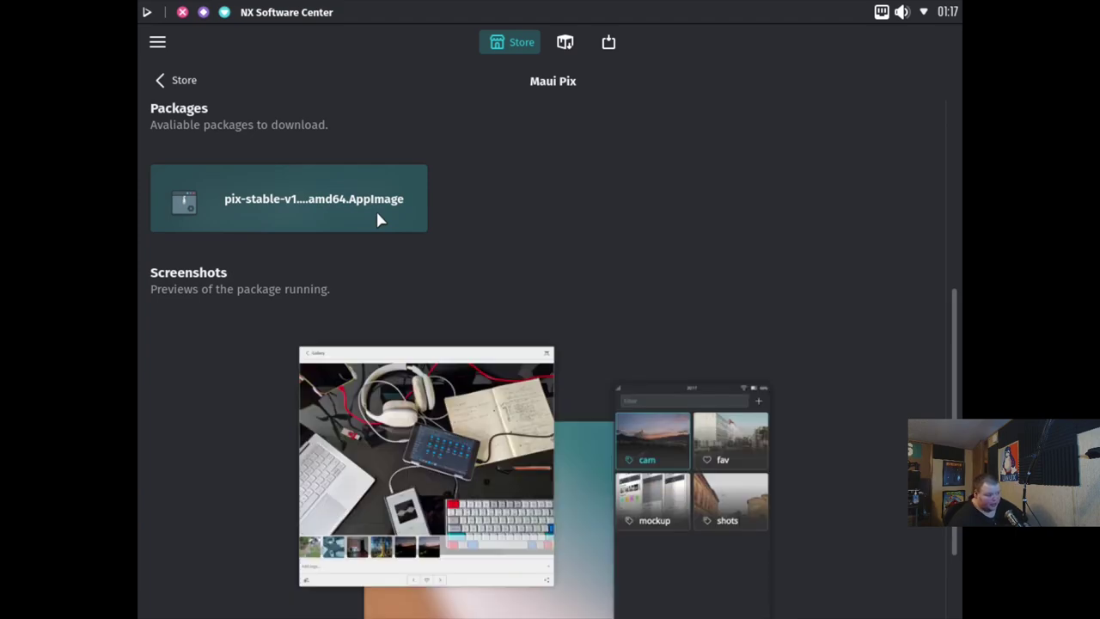
left_click(203, 13)
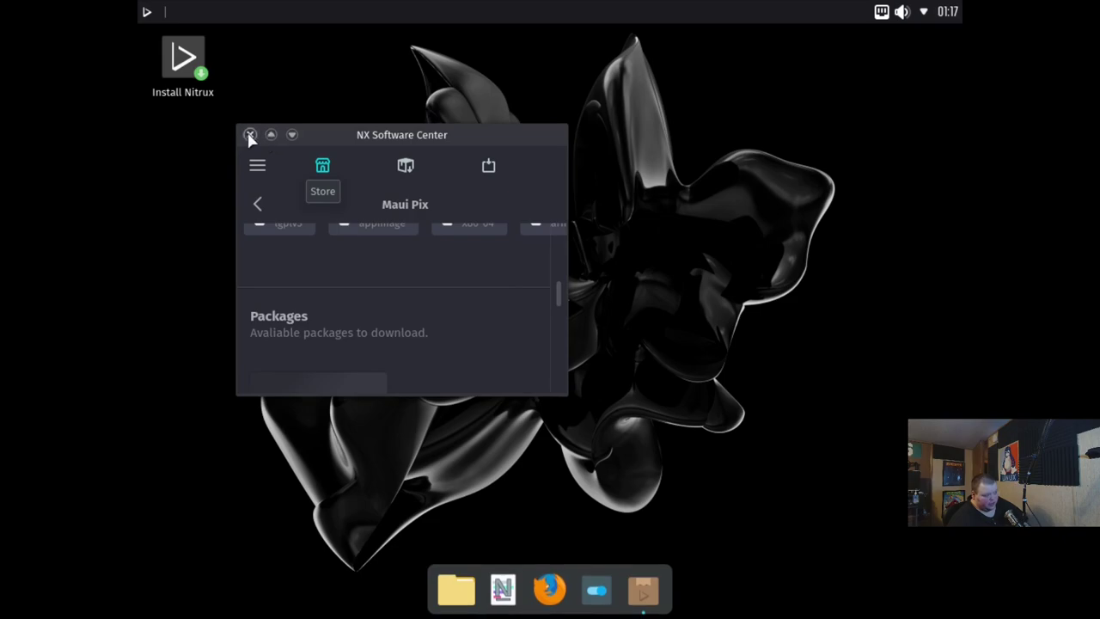
double_click(381, 139)
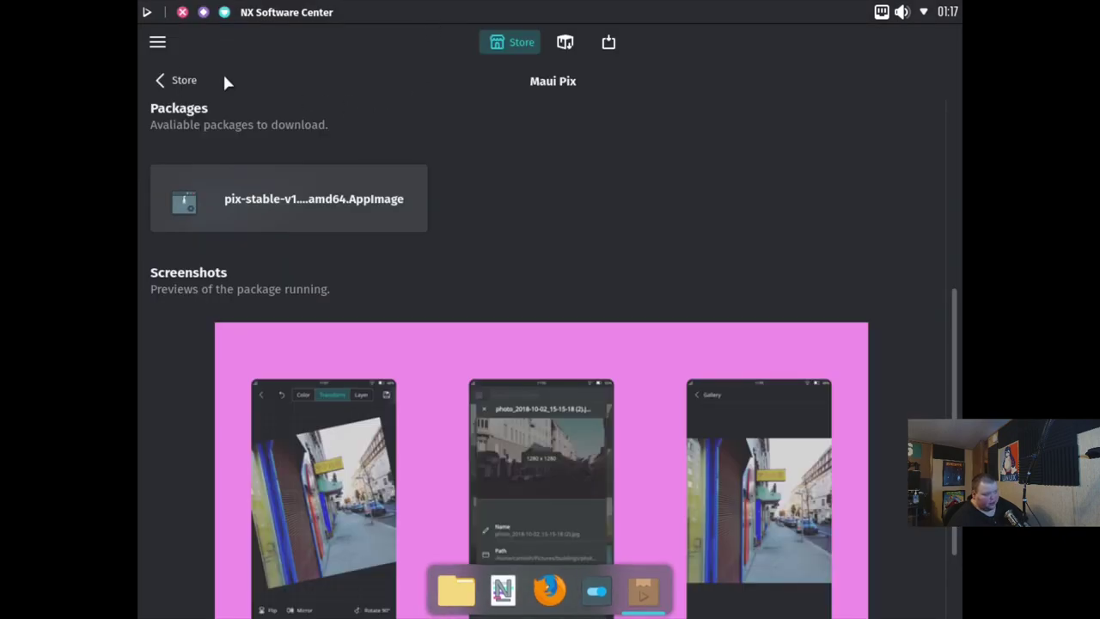
Return to the main Store page and scroll down to the Most Popular grid
left_click(172, 81)
scroll(599, 344, "down", 6)
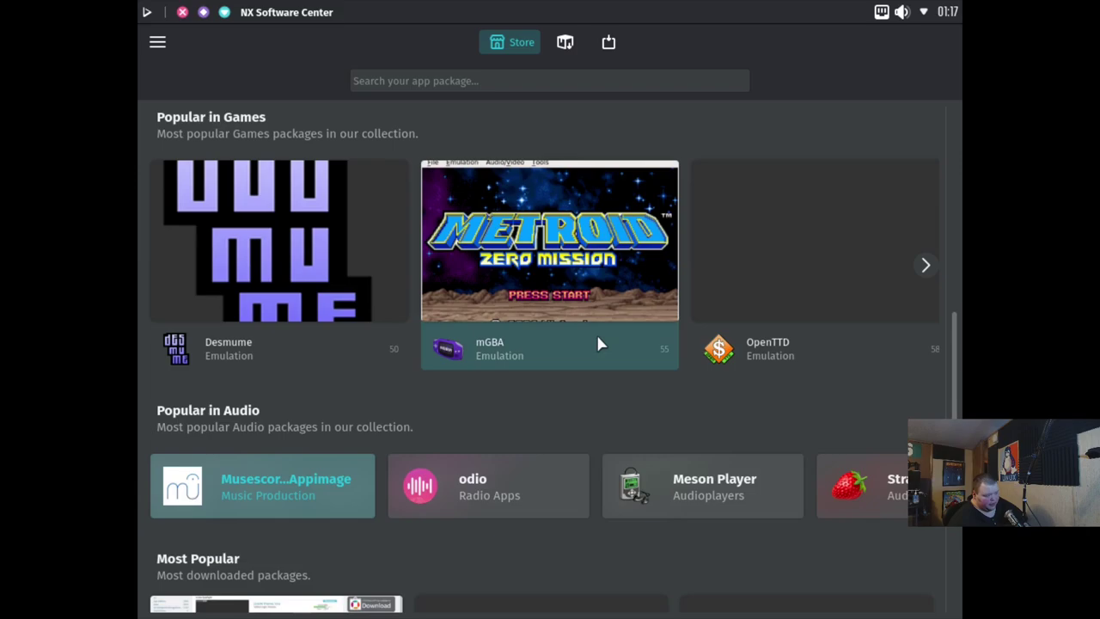
scroll(599, 342, "down", 5)
scroll(598, 342, "down", 3)
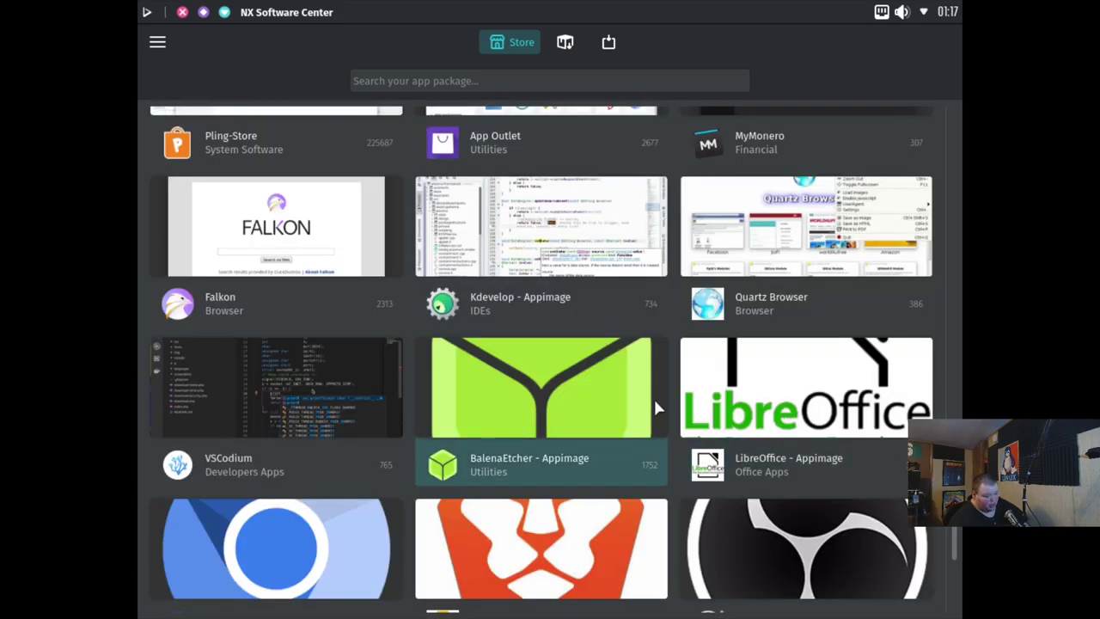
scroll(655, 401, "down", 3)
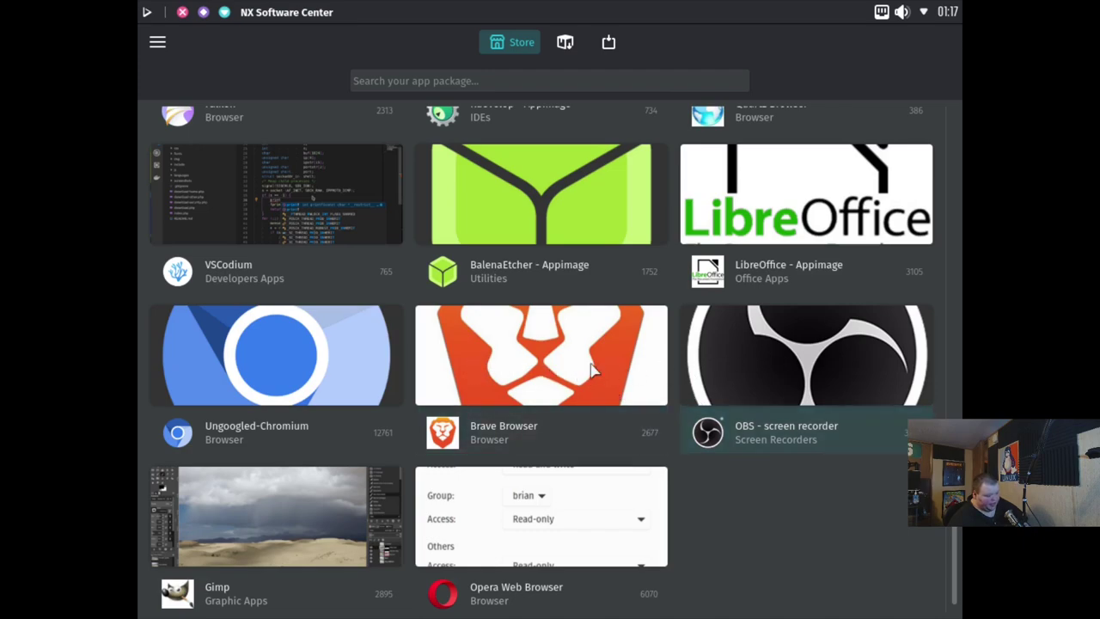
scroll(591, 370, "down", 1)
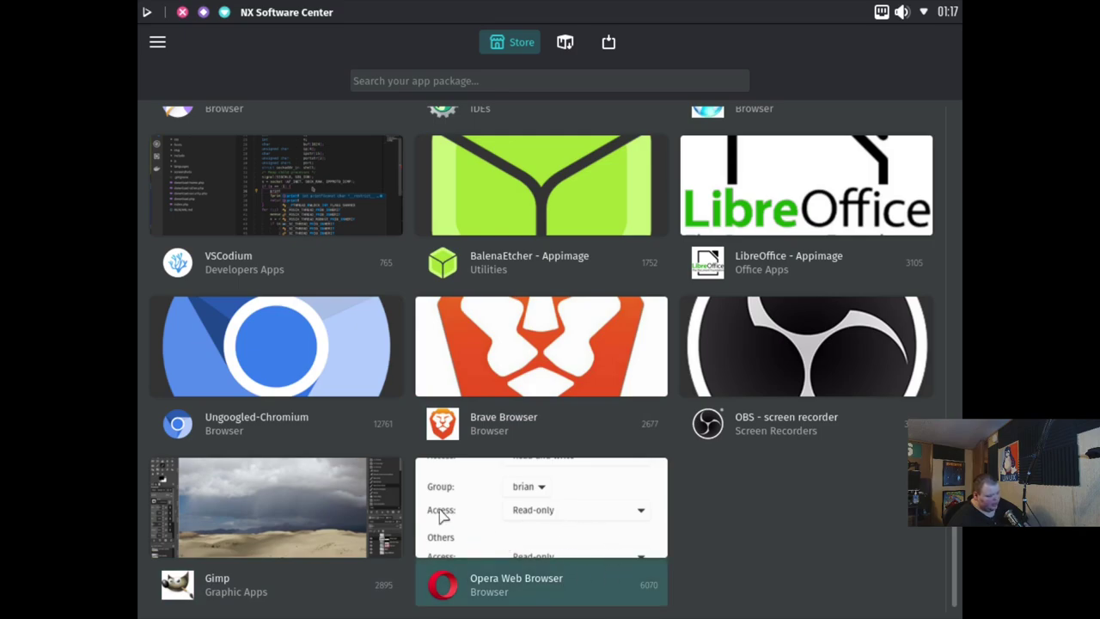
scroll(275, 503, "up", 2)
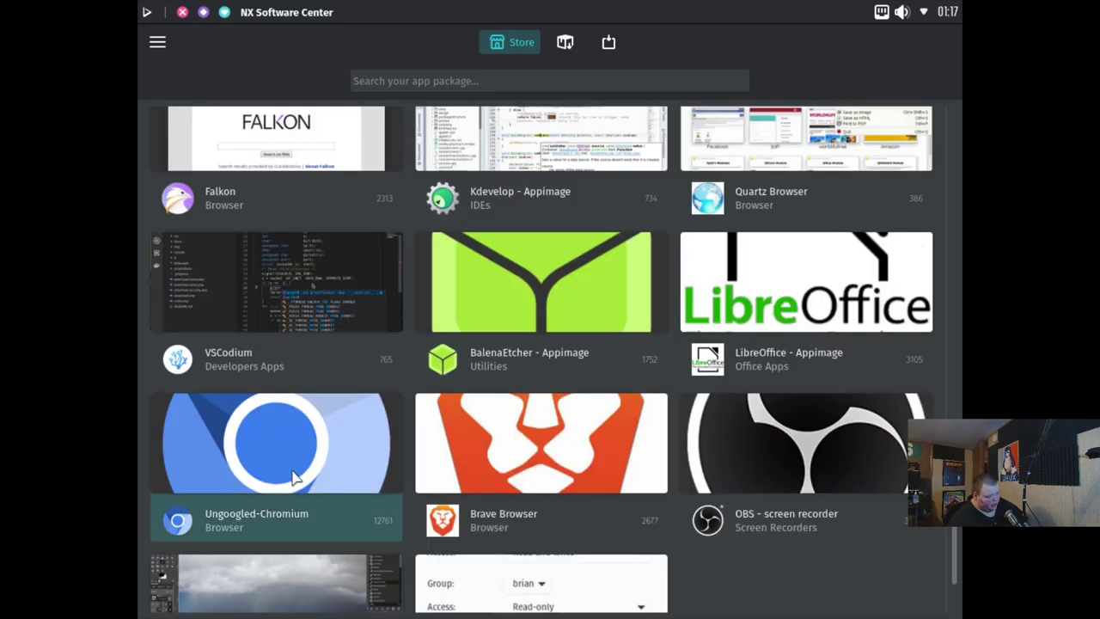
scroll(296, 473, "up", 3)
scroll(289, 557, "down", 1)
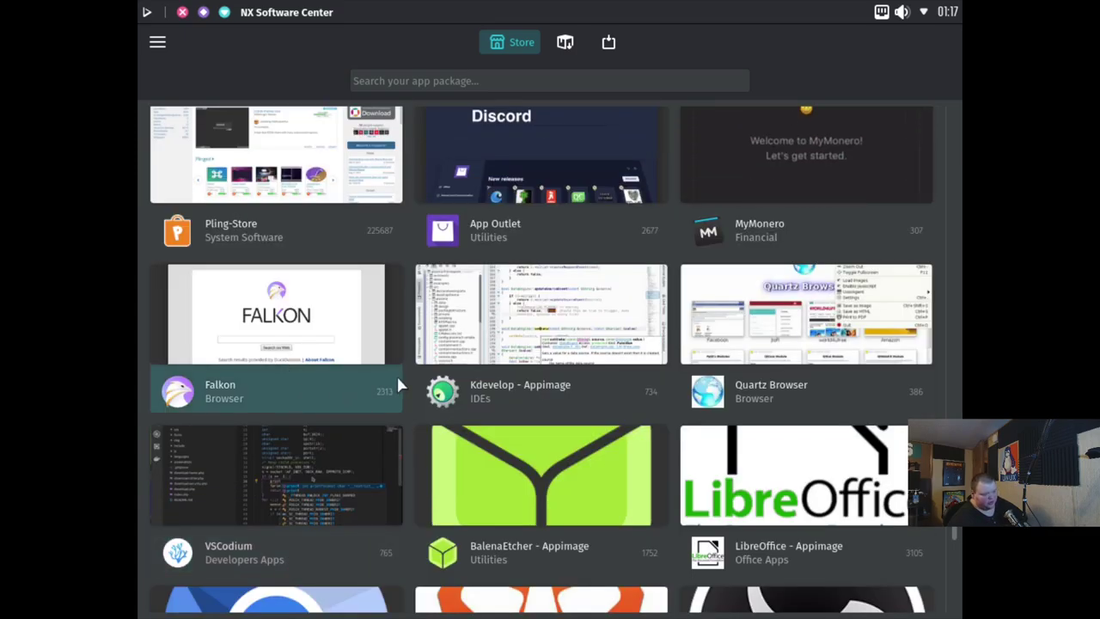
scroll(398, 382, "up", 1)
scroll(374, 429, "down", 1)
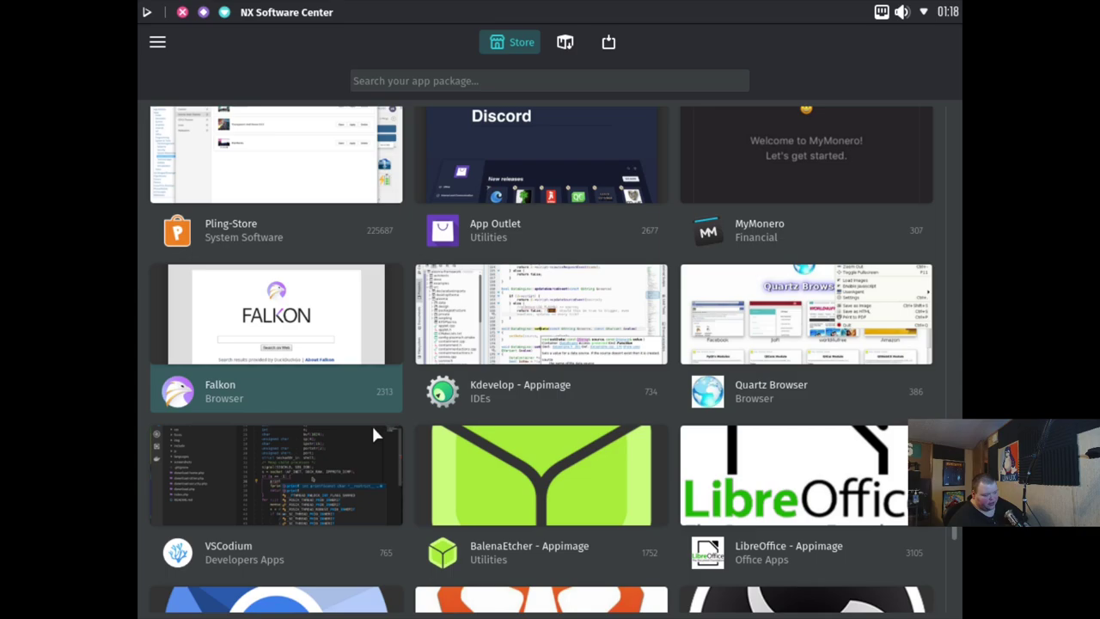
Open Falkon's details page, return to the store listing, and quit NX Software Center
left_click(370, 391)
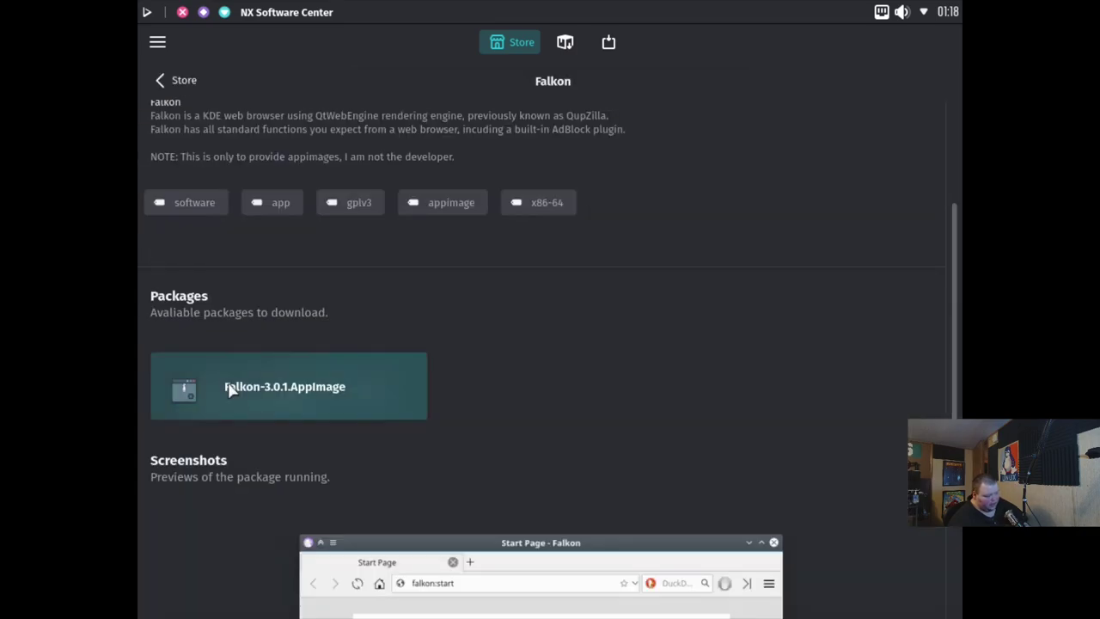
left_click(175, 81)
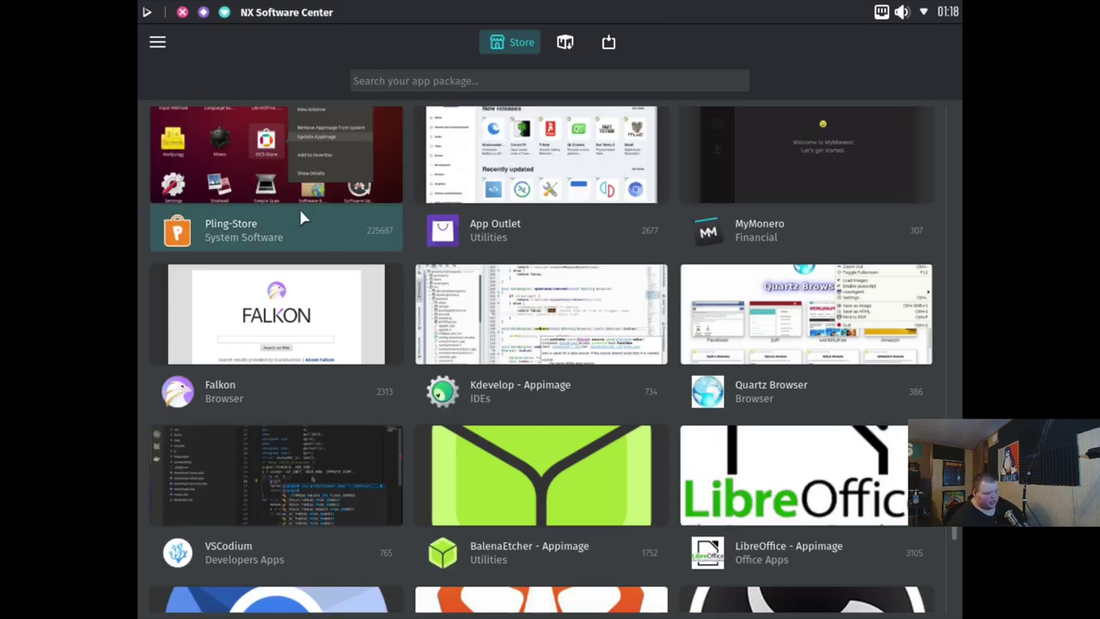
scroll(596, 341, "up", 3)
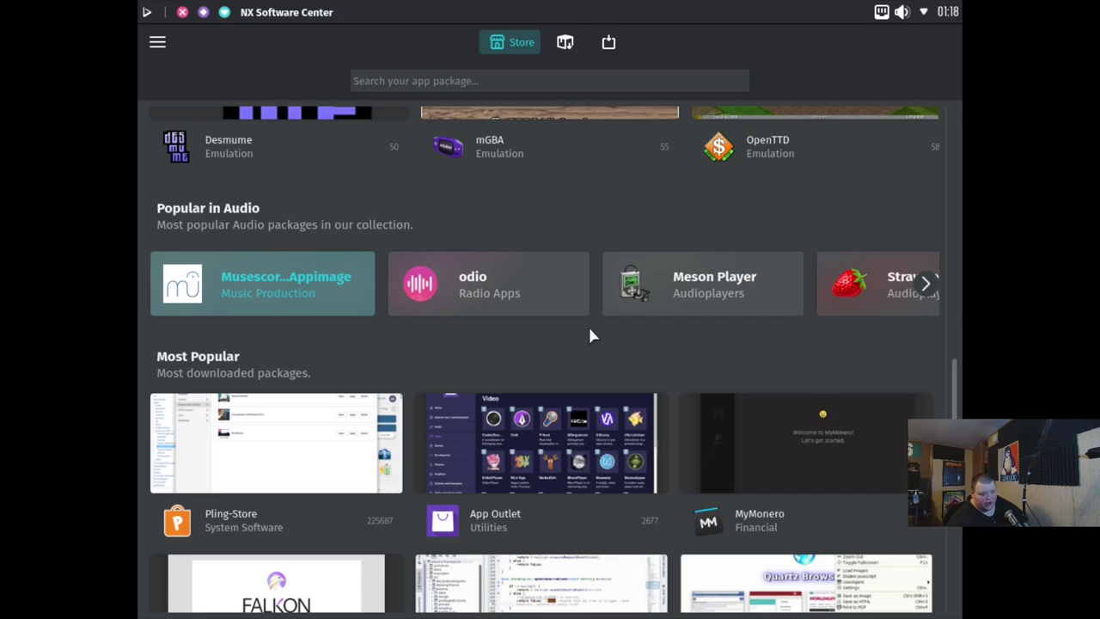
scroll(589, 330, "up", 5)
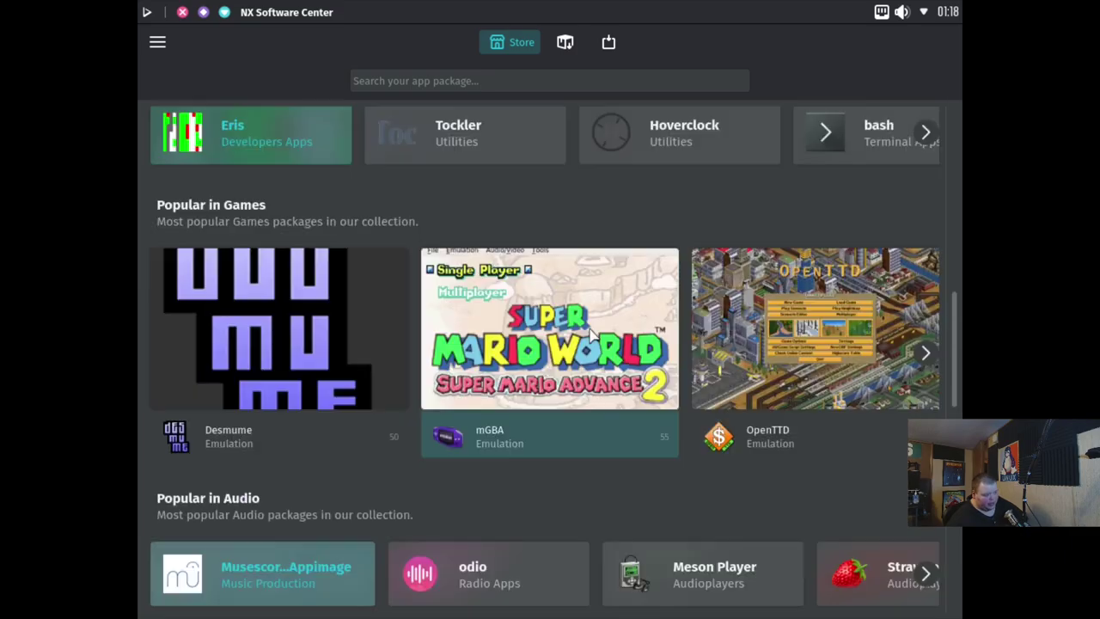
scroll(579, 325, "up", 8)
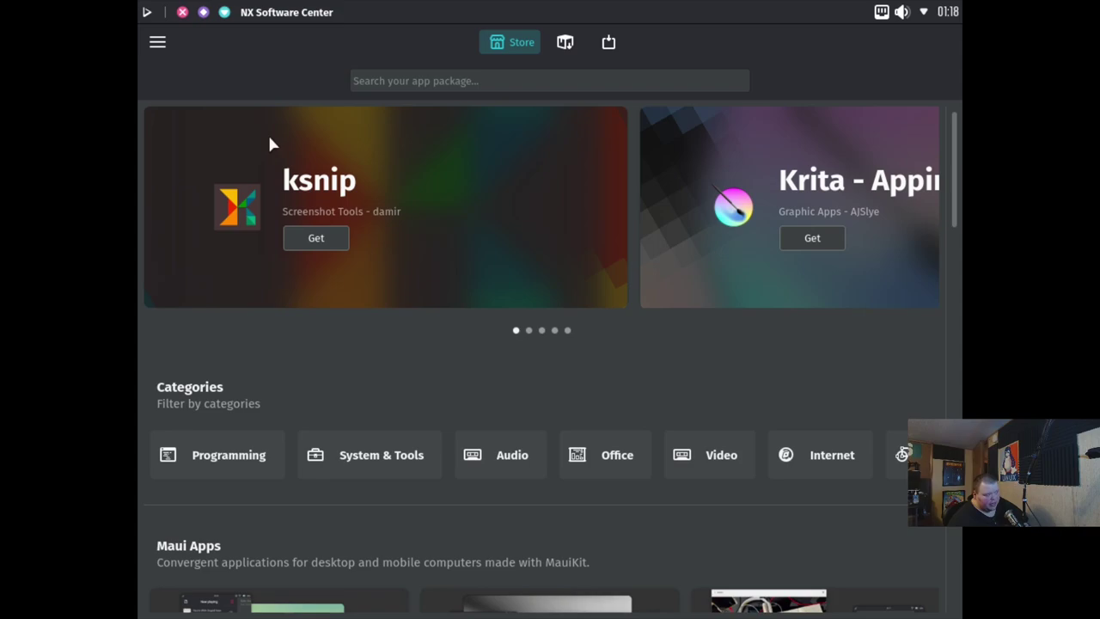
left_click(181, 13)
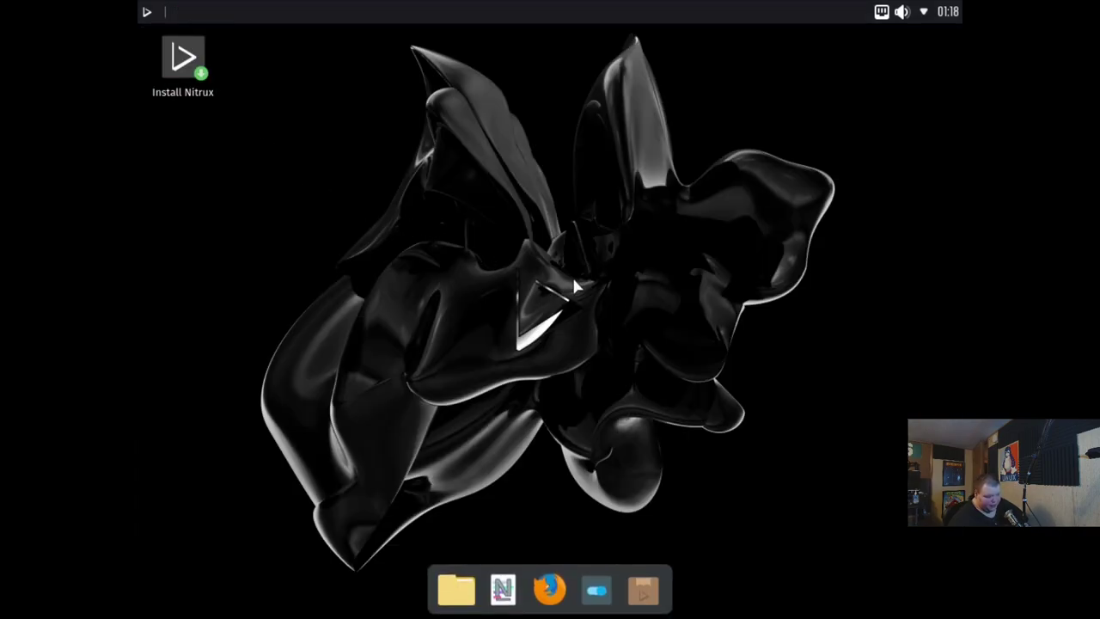
Open the Nitrux application launcher from the top-left corner
left_click(147, 14)
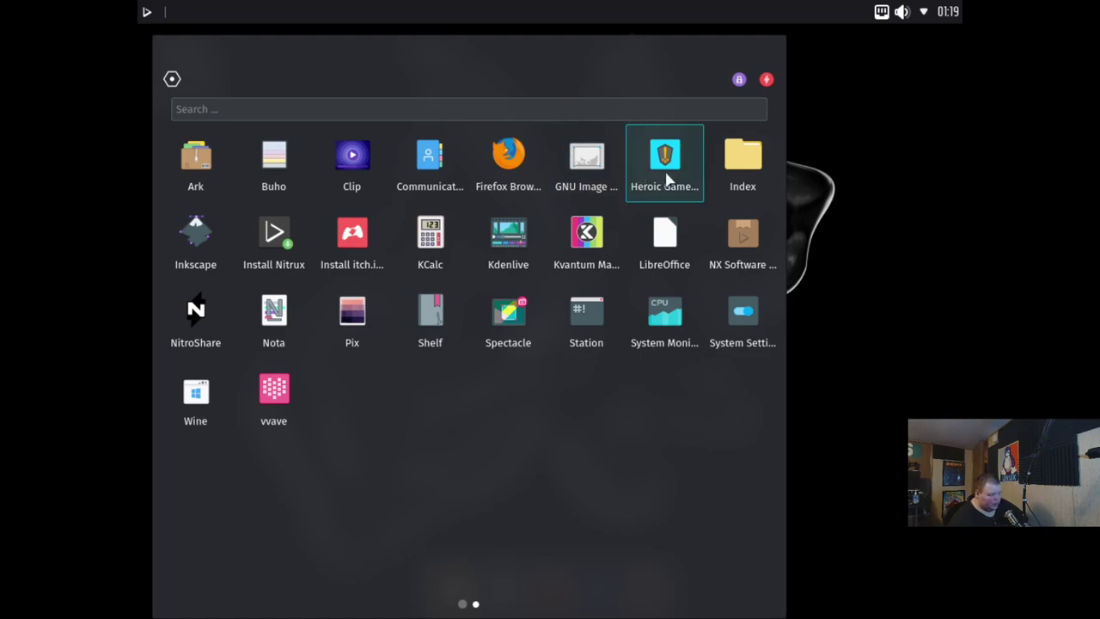
Launch the Station terminal and clear the stray '+++' characters from the prompt
left_click(587, 321)
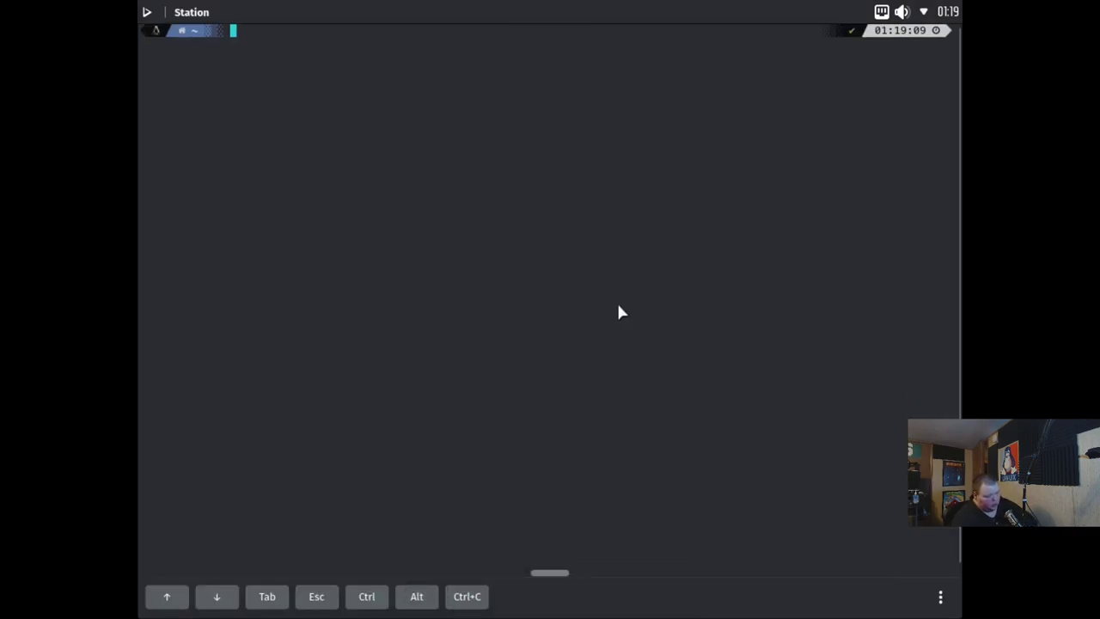
type("+++")
key("BackSpace")
key("BackSpace")
key("BackSpace")
type("+++")
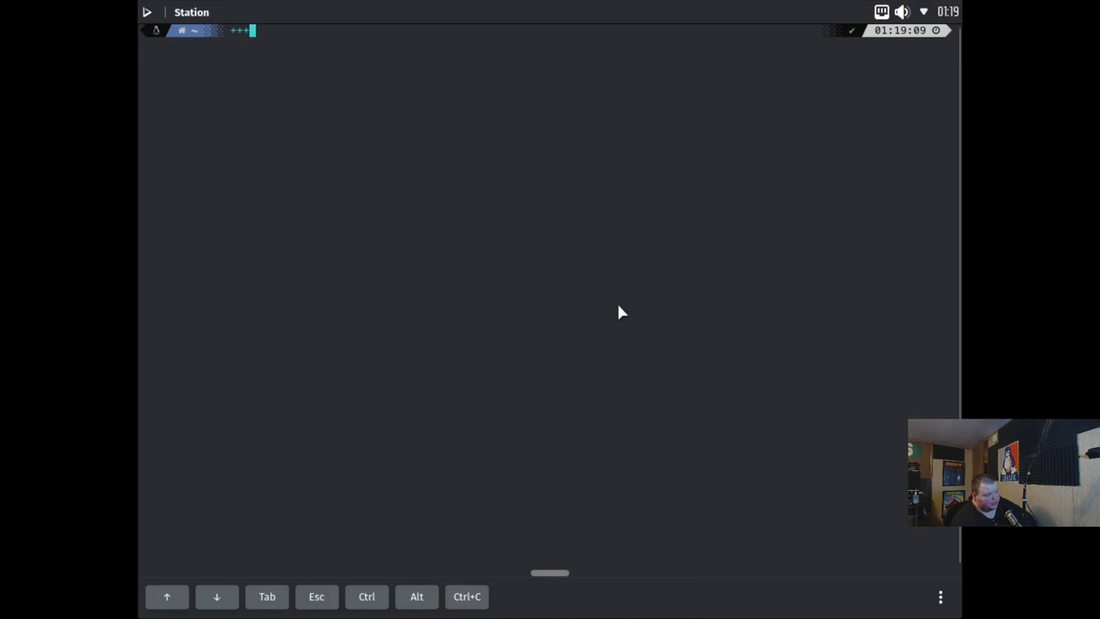
key("BackSpace")
key("BackSpace")
key("BackSpace")
type("+++")
key("BackSpace")
key("BackSpace")
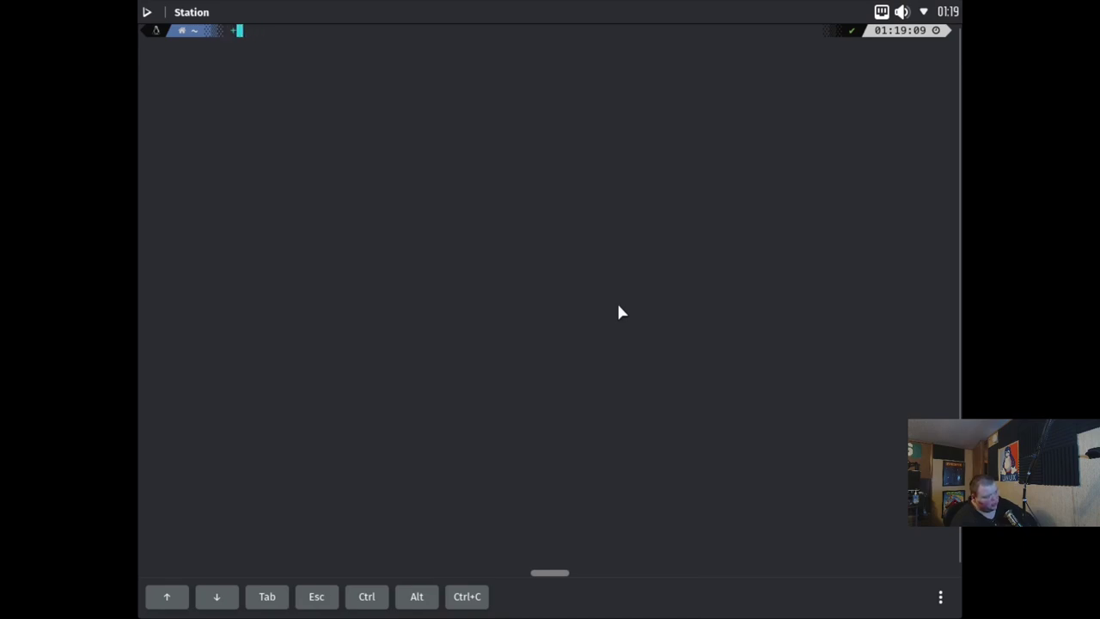
key("BackSpace")
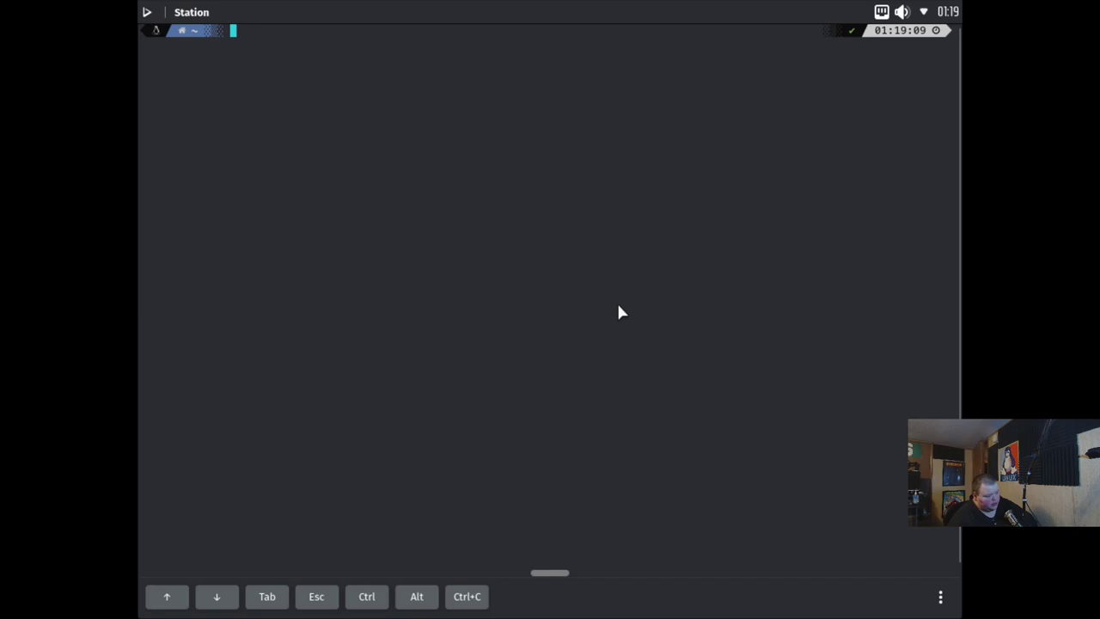
left_click(940, 595)
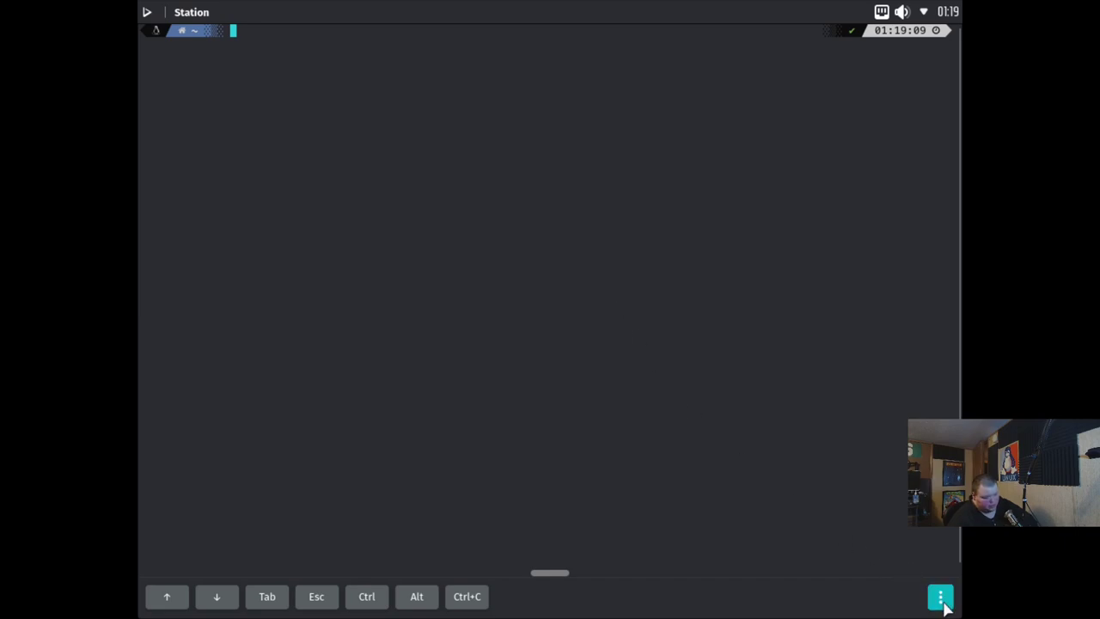
left_click(528, 351)
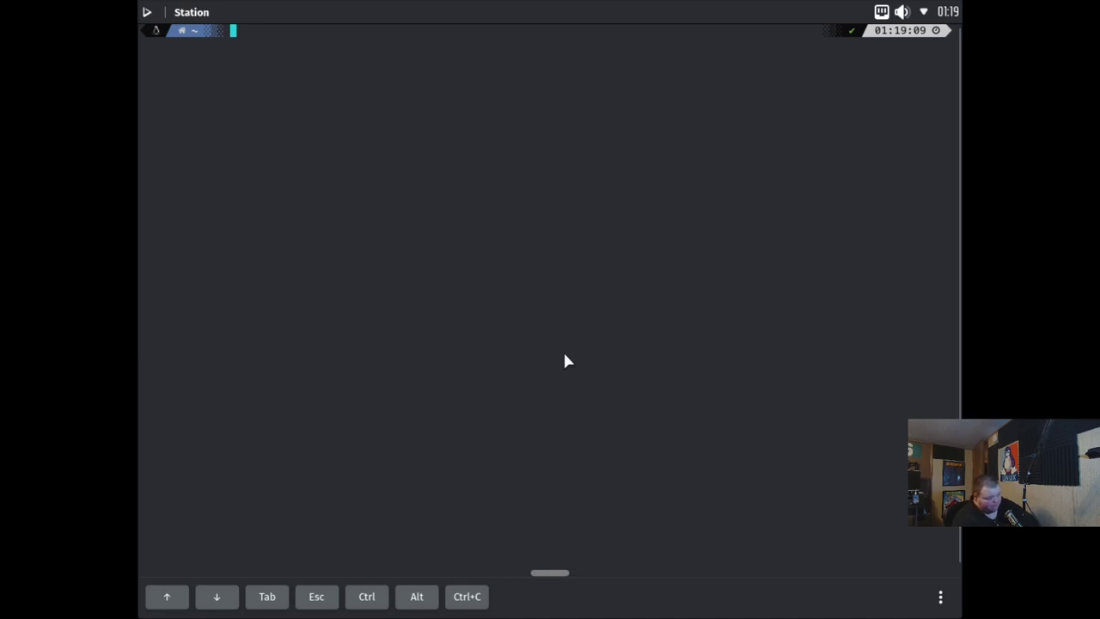
Run 'uname -a' and 'free -m' to show the kernel line and memory table
type("uname -a")
key("Return")
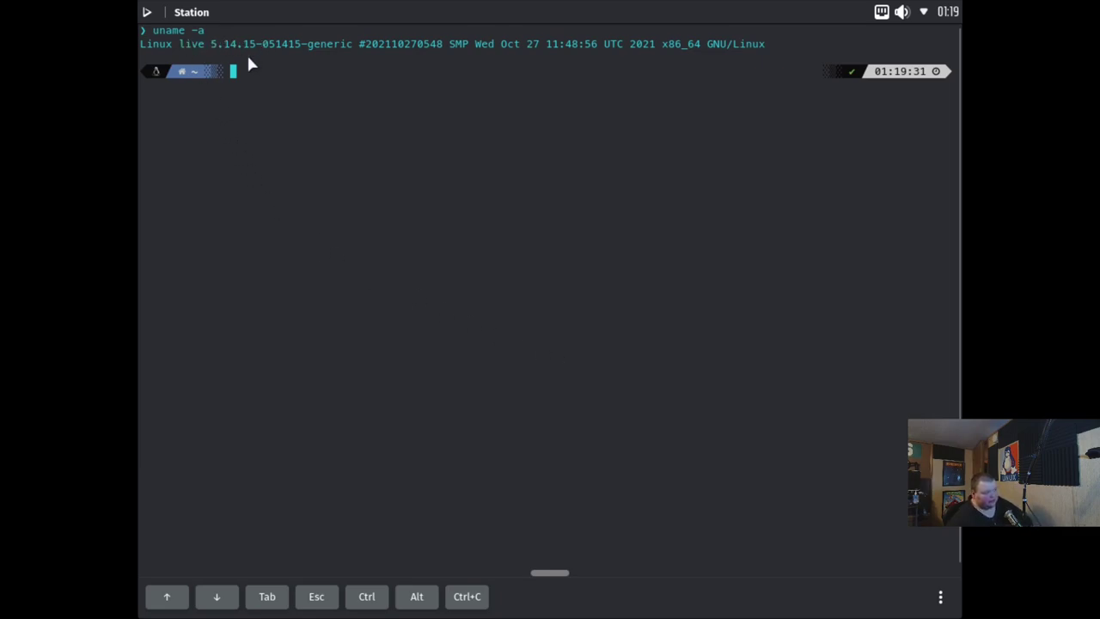
mouse_move(303, 57)
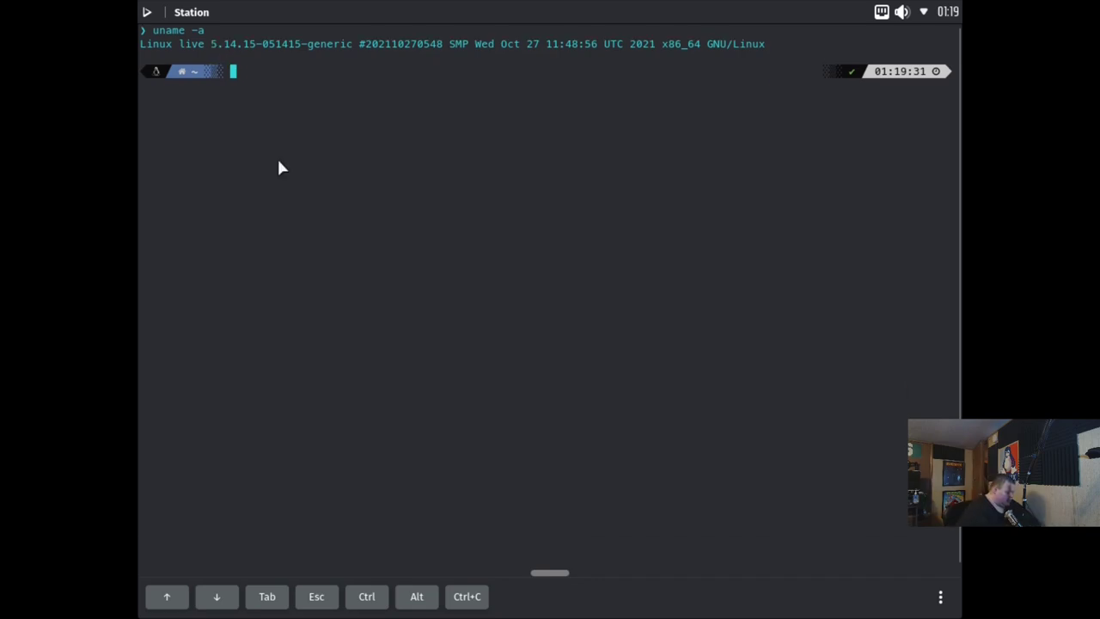
type("free -")
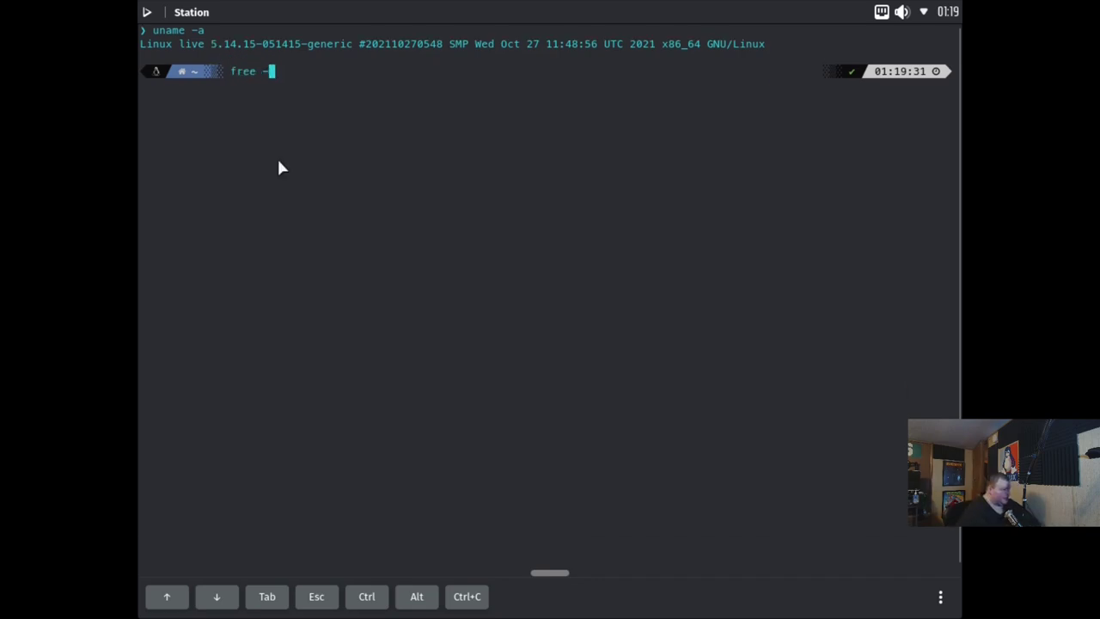
type("m")
key("Return")
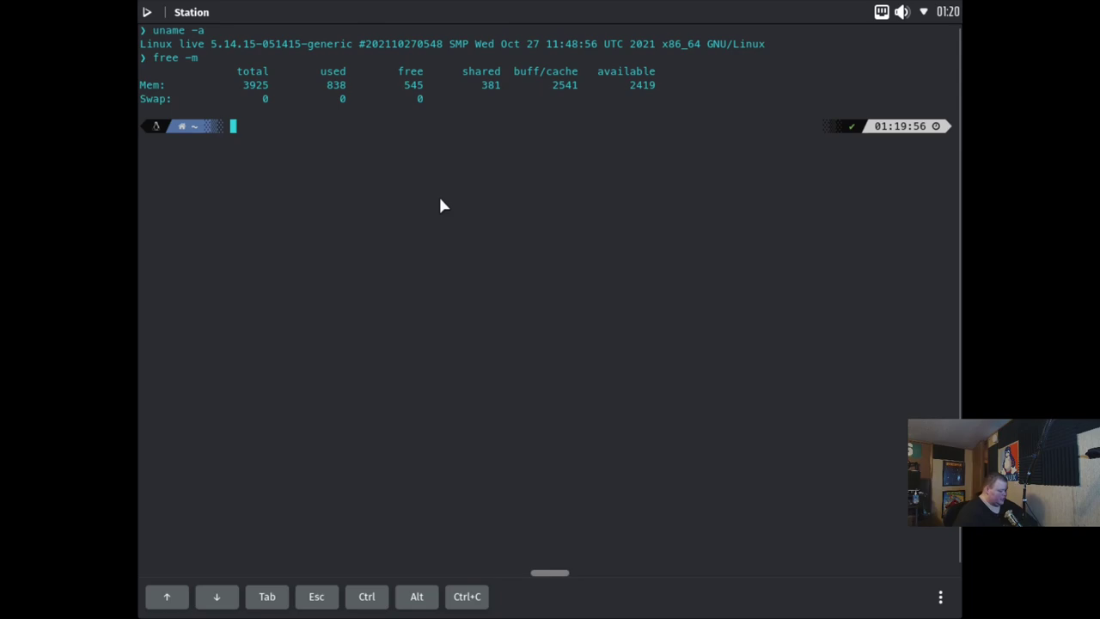
Run 'neofetch' to display the Nitrux system information
type("neofetch")
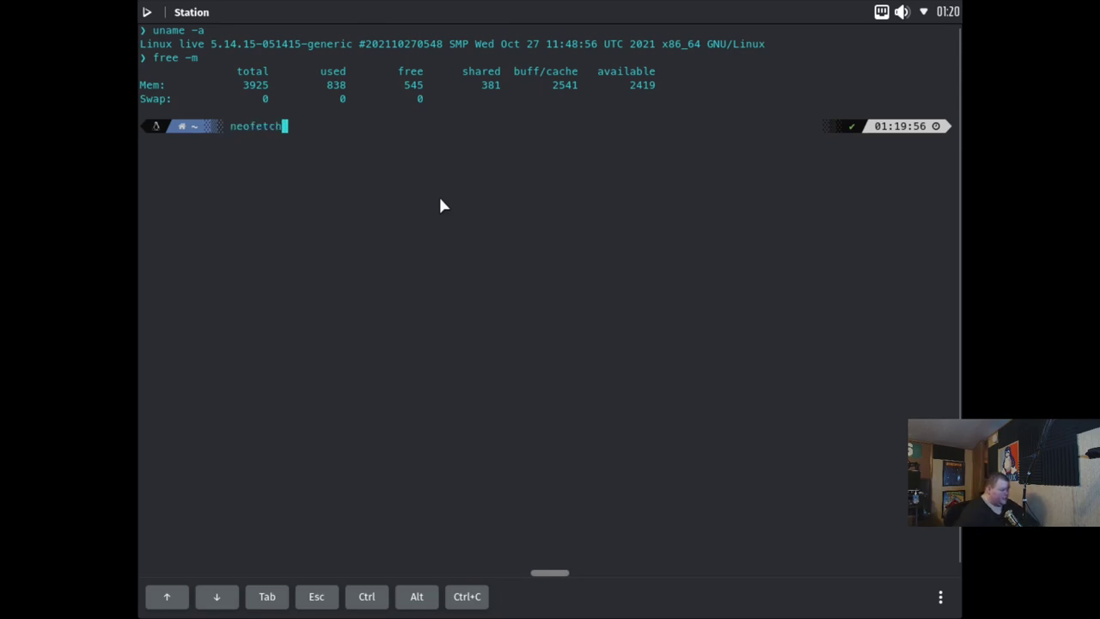
key("Return")
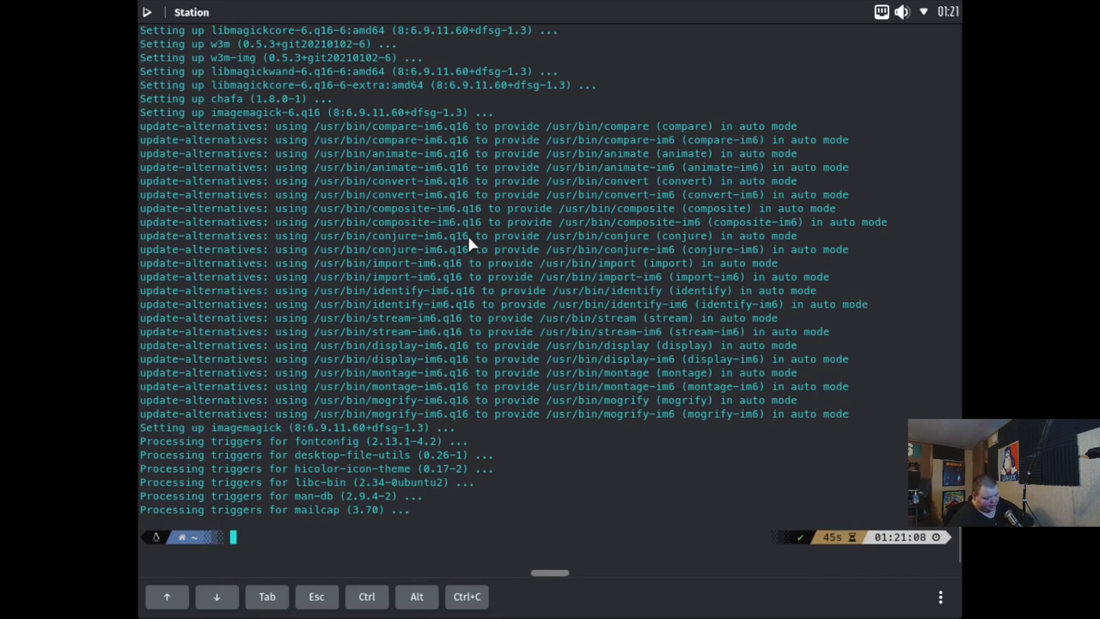
type("neofetch")
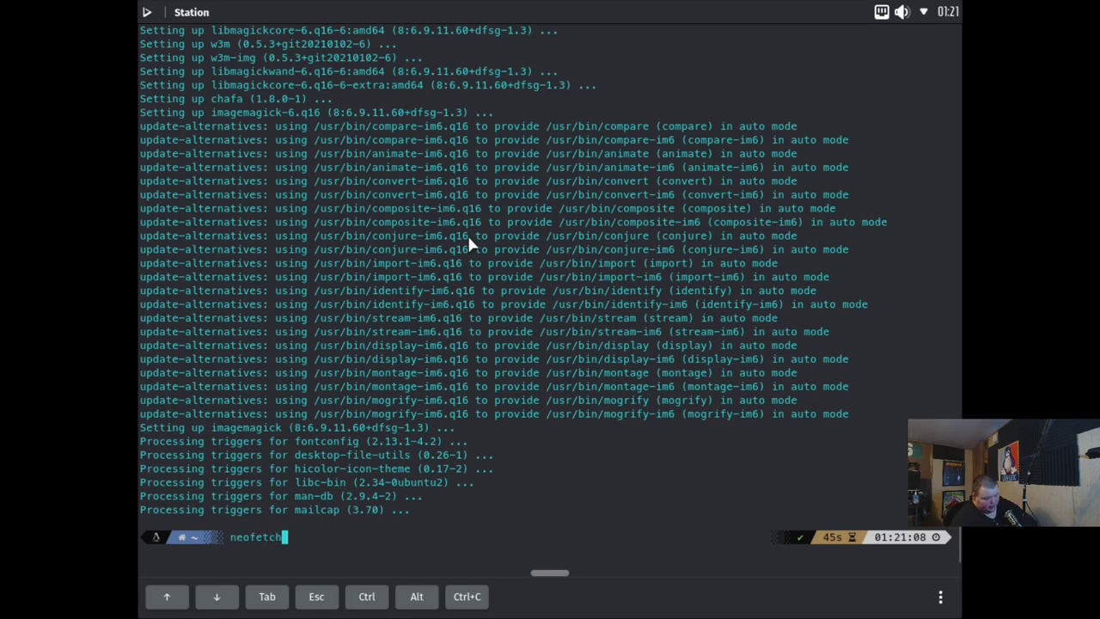
key("Return")
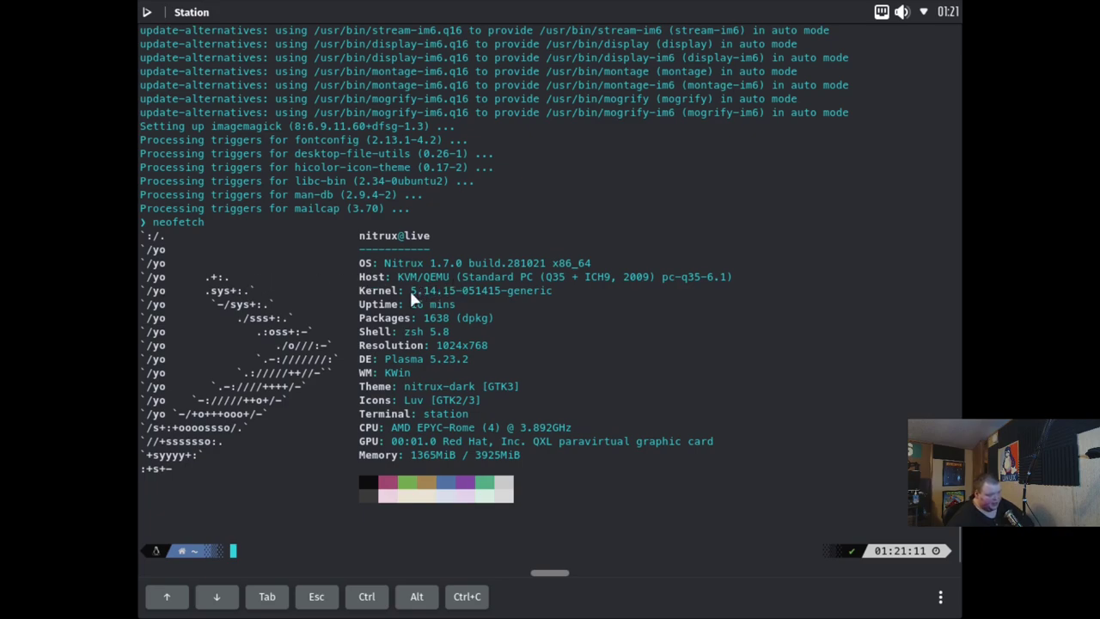
Highlight the kernel version, shell version and Luv icon theme in the neofetch output
left_click_drag(410, 289, 455, 290)
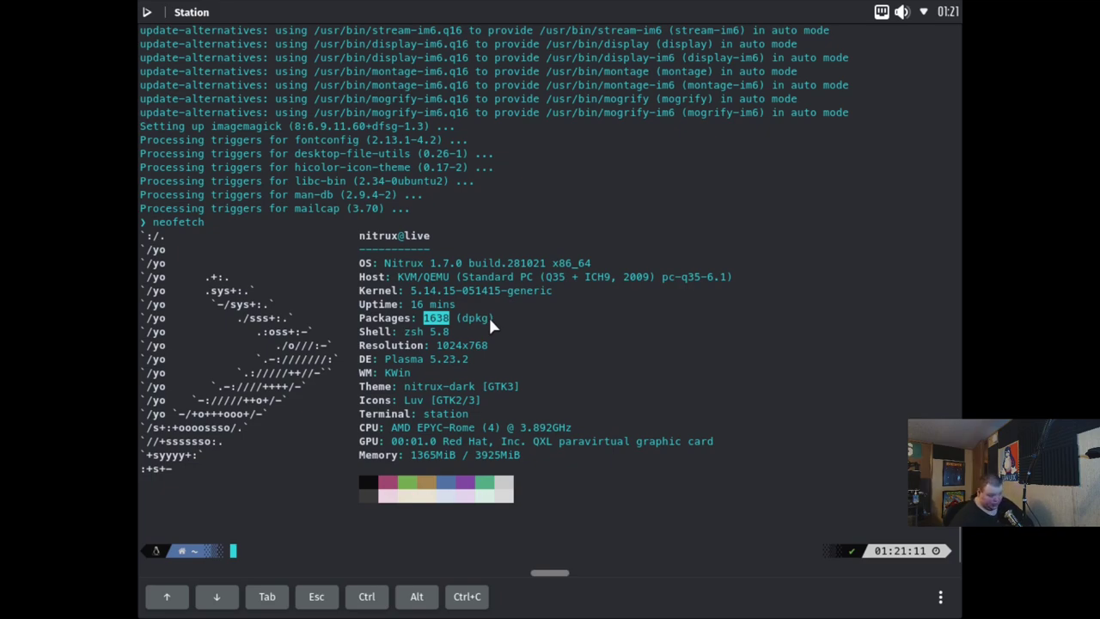
left_click_drag(410, 335, 450, 333)
left_click(424, 339)
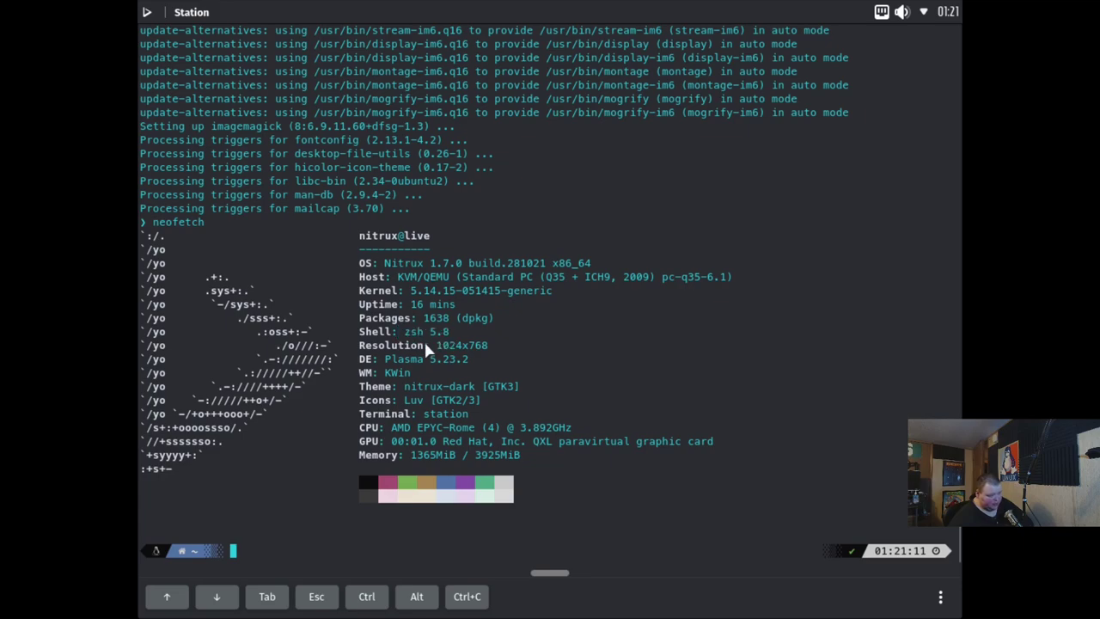
double_click(421, 401)
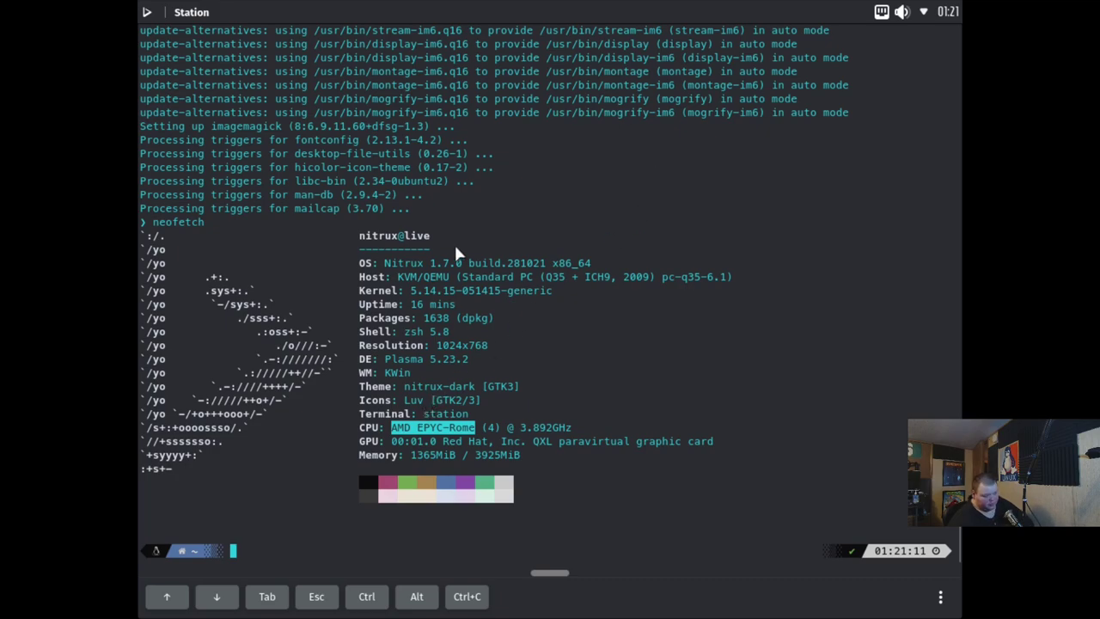
Open the app launcher over Station and flip to page two and back
left_click(148, 11)
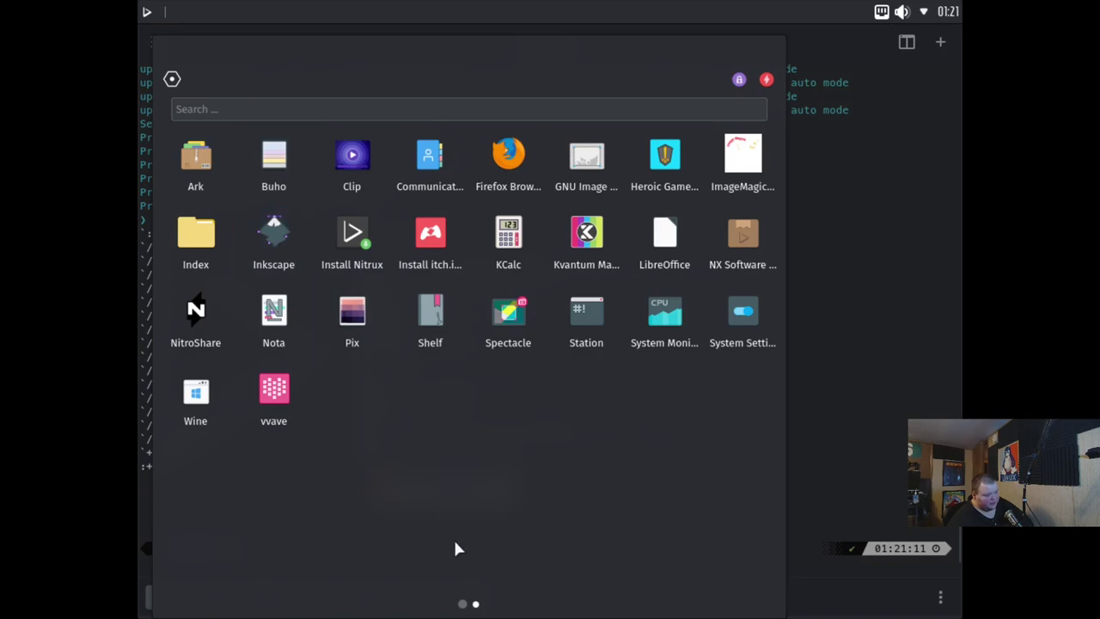
left_click(465, 605)
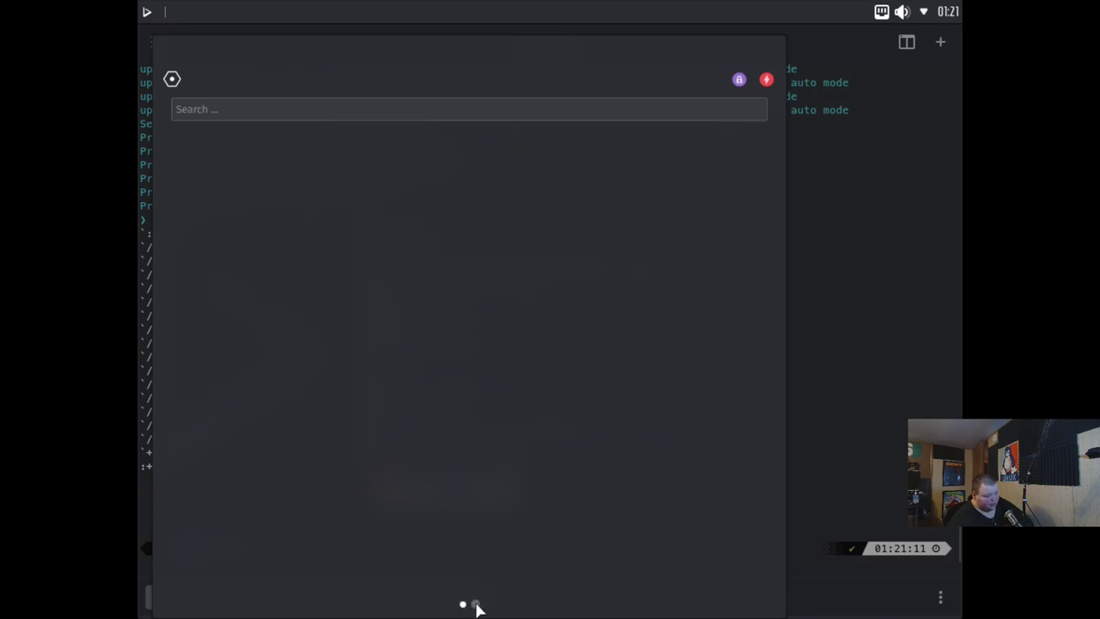
left_click(476, 605)
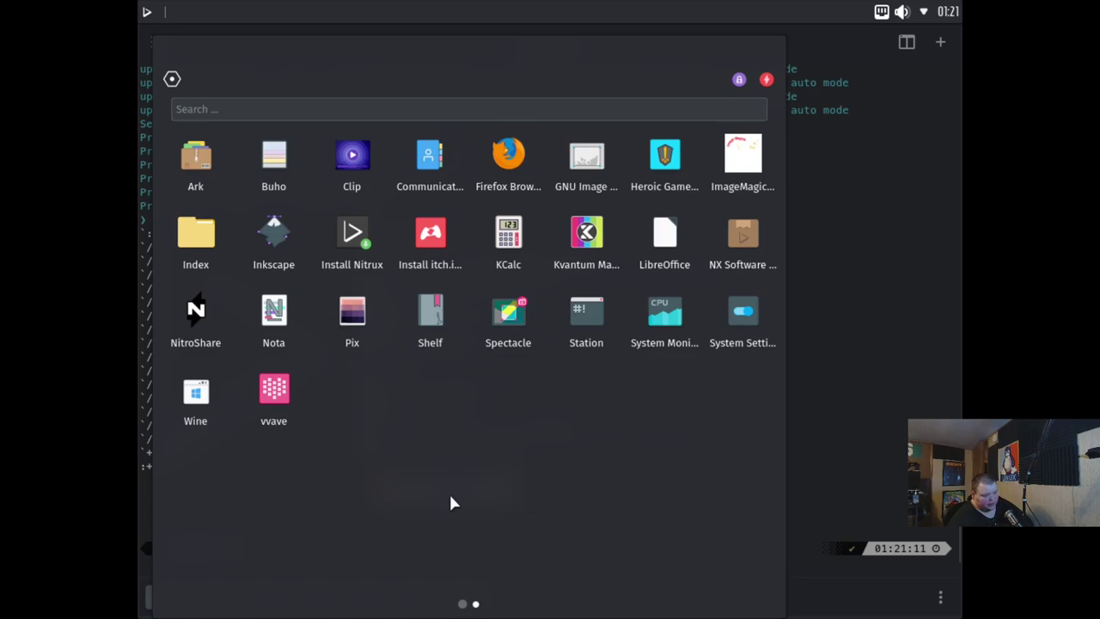